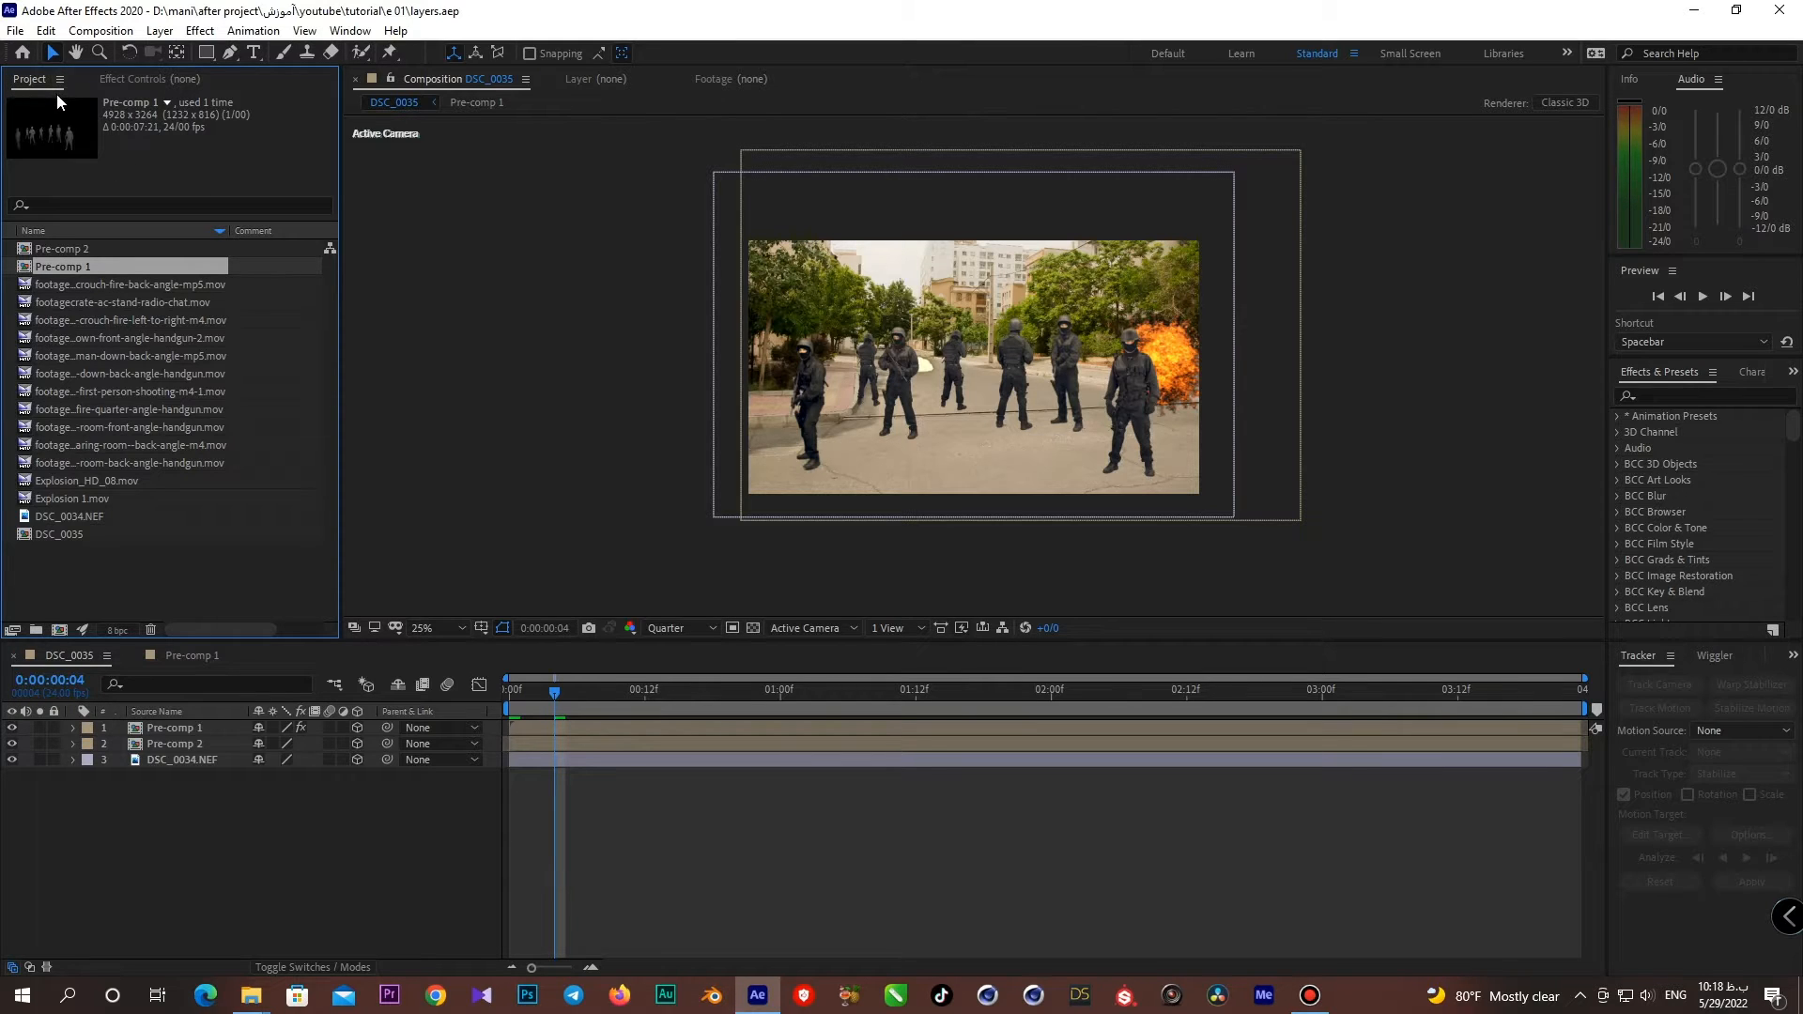
- Create a new project folder and move the first four footage clips into it, keeping its default name Untitled 1
{"action": "left_click", "coordinate": [56, 299]}
{"action": "left_click", "coordinate": [62, 338]}
{"action": "left_click", "coordinate": [72, 427]}
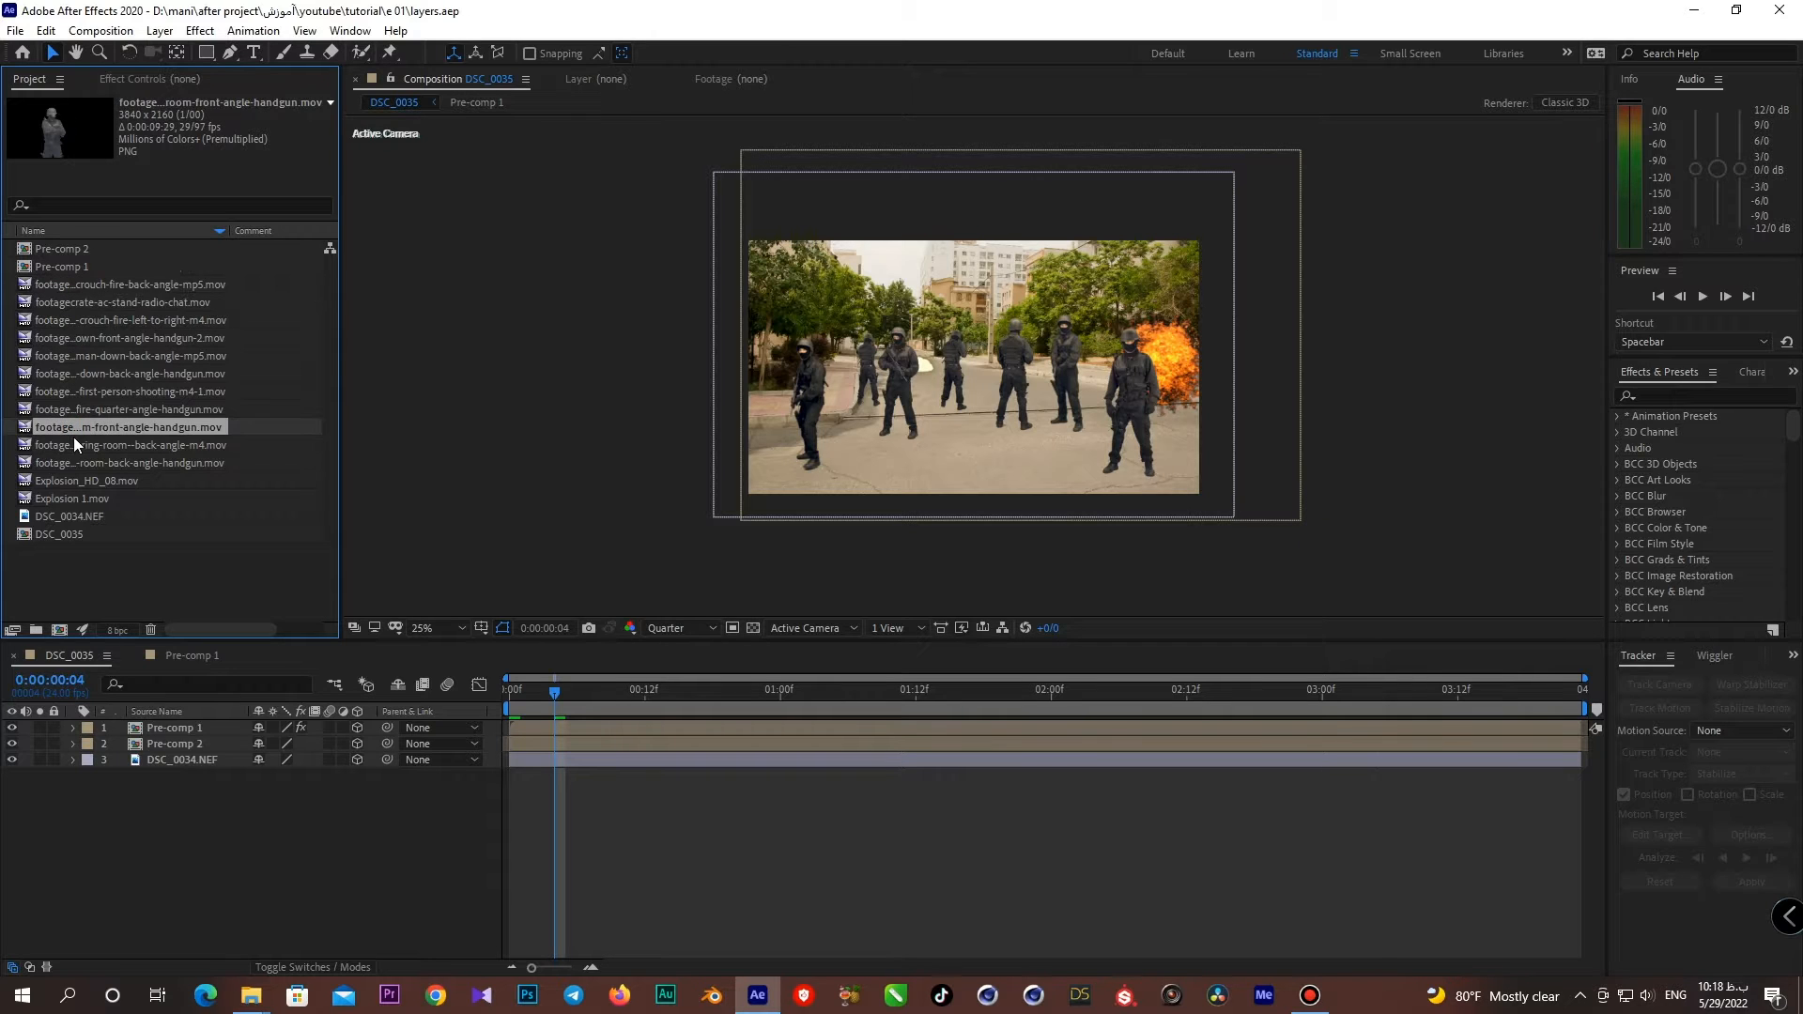
{"action": "left_click", "coordinate": [37, 626]}
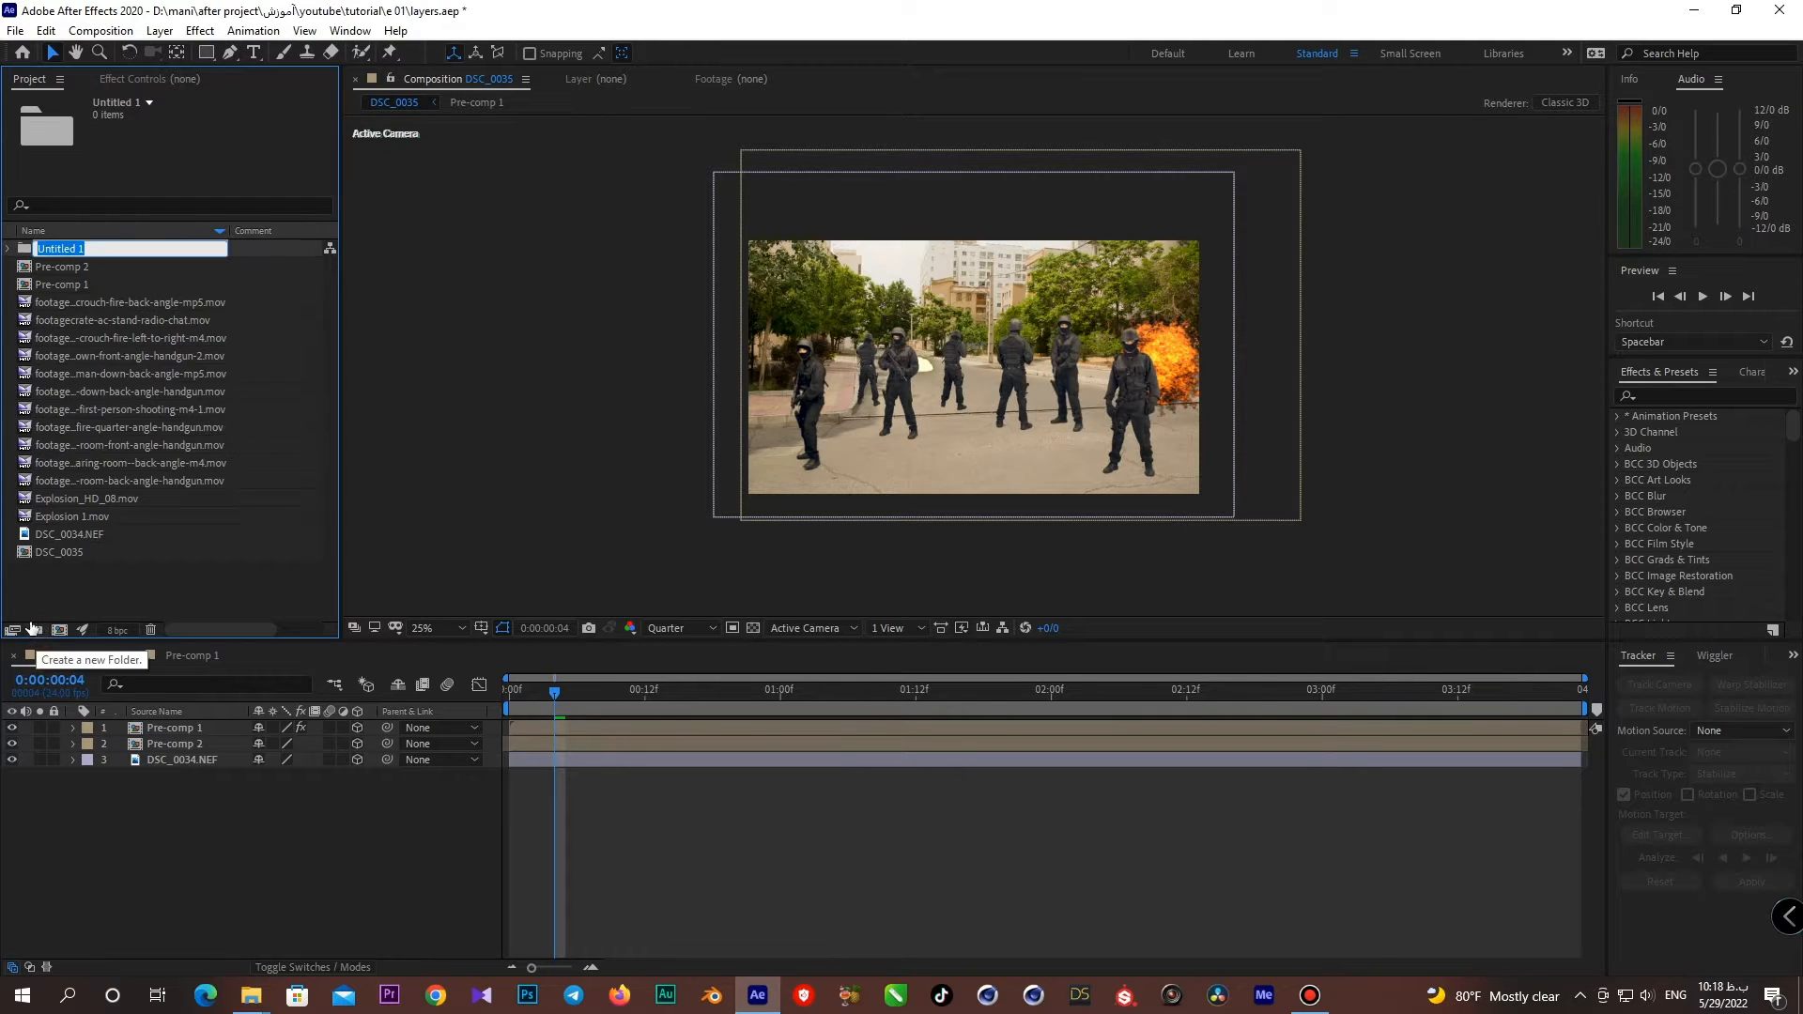
{"action": "left_click_drag", "start_coordinate": [10, 299], "coordinate": [47, 250]}
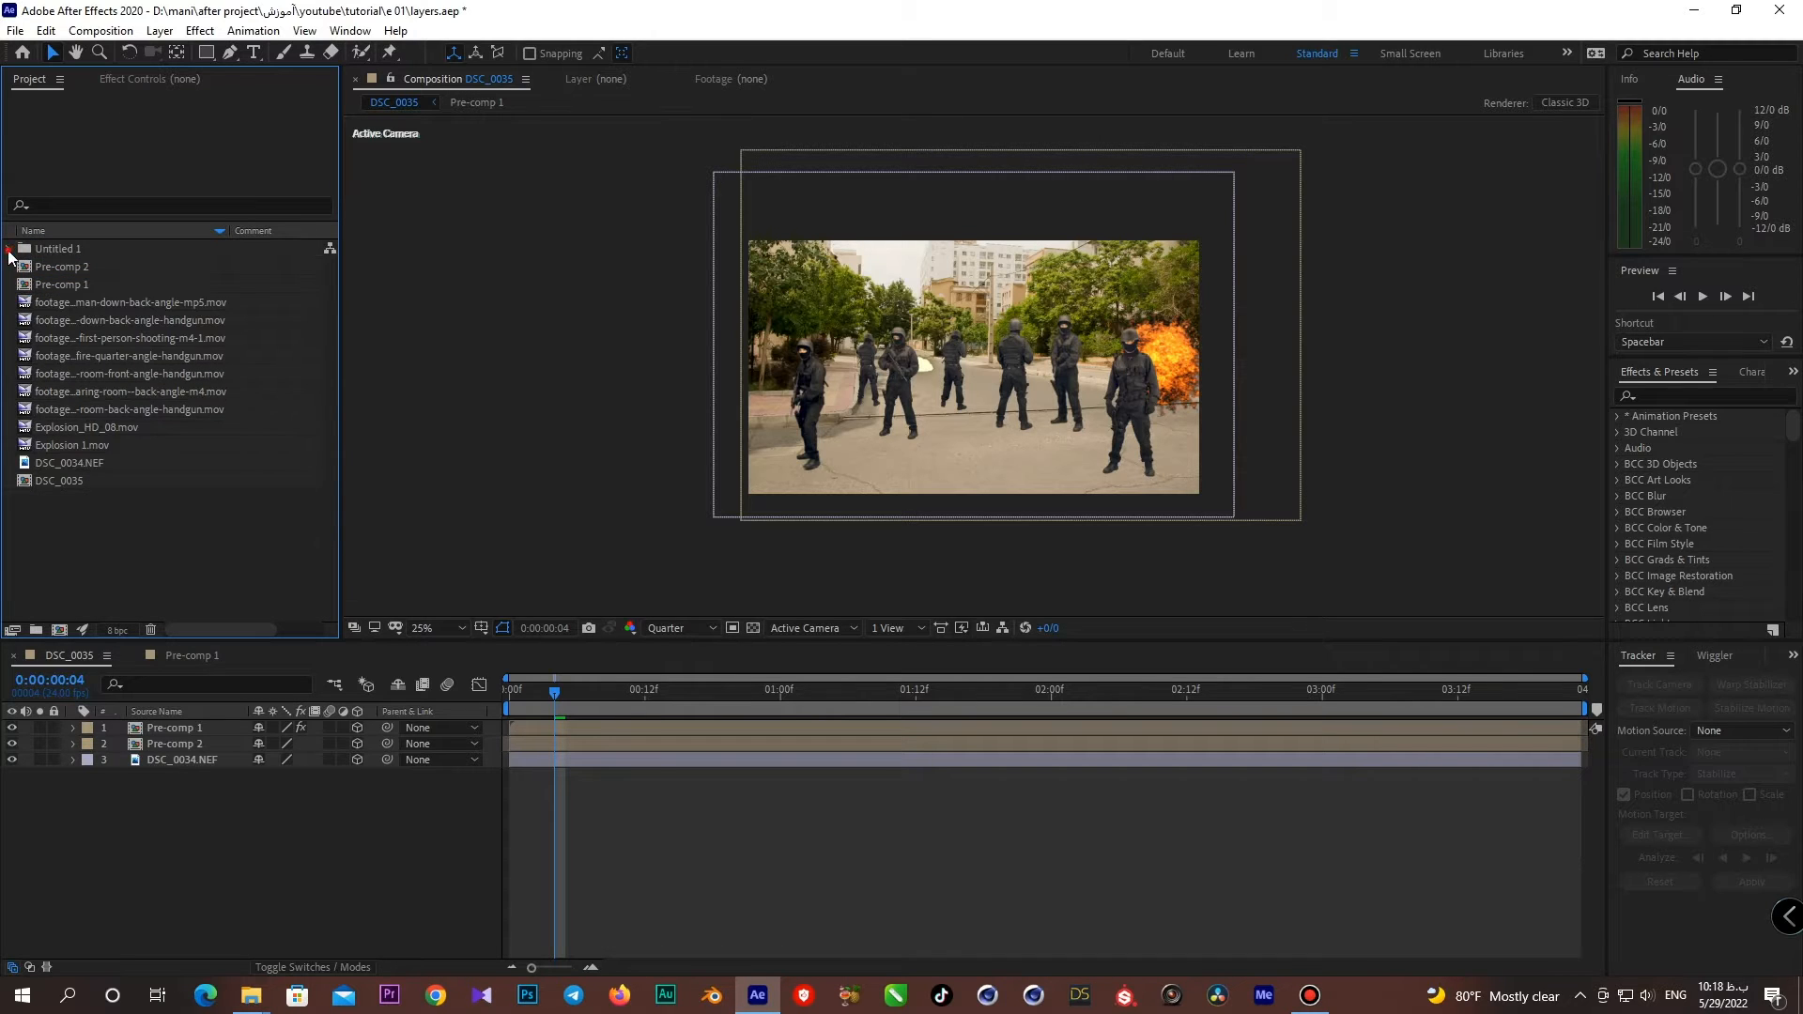
{"action": "double_click", "coordinate": [44, 248]}
{"action": "left_click", "coordinate": [84, 301]}
{"action": "left_click", "coordinate": [62, 338]}
{"action": "left_click", "coordinate": [65, 355]}
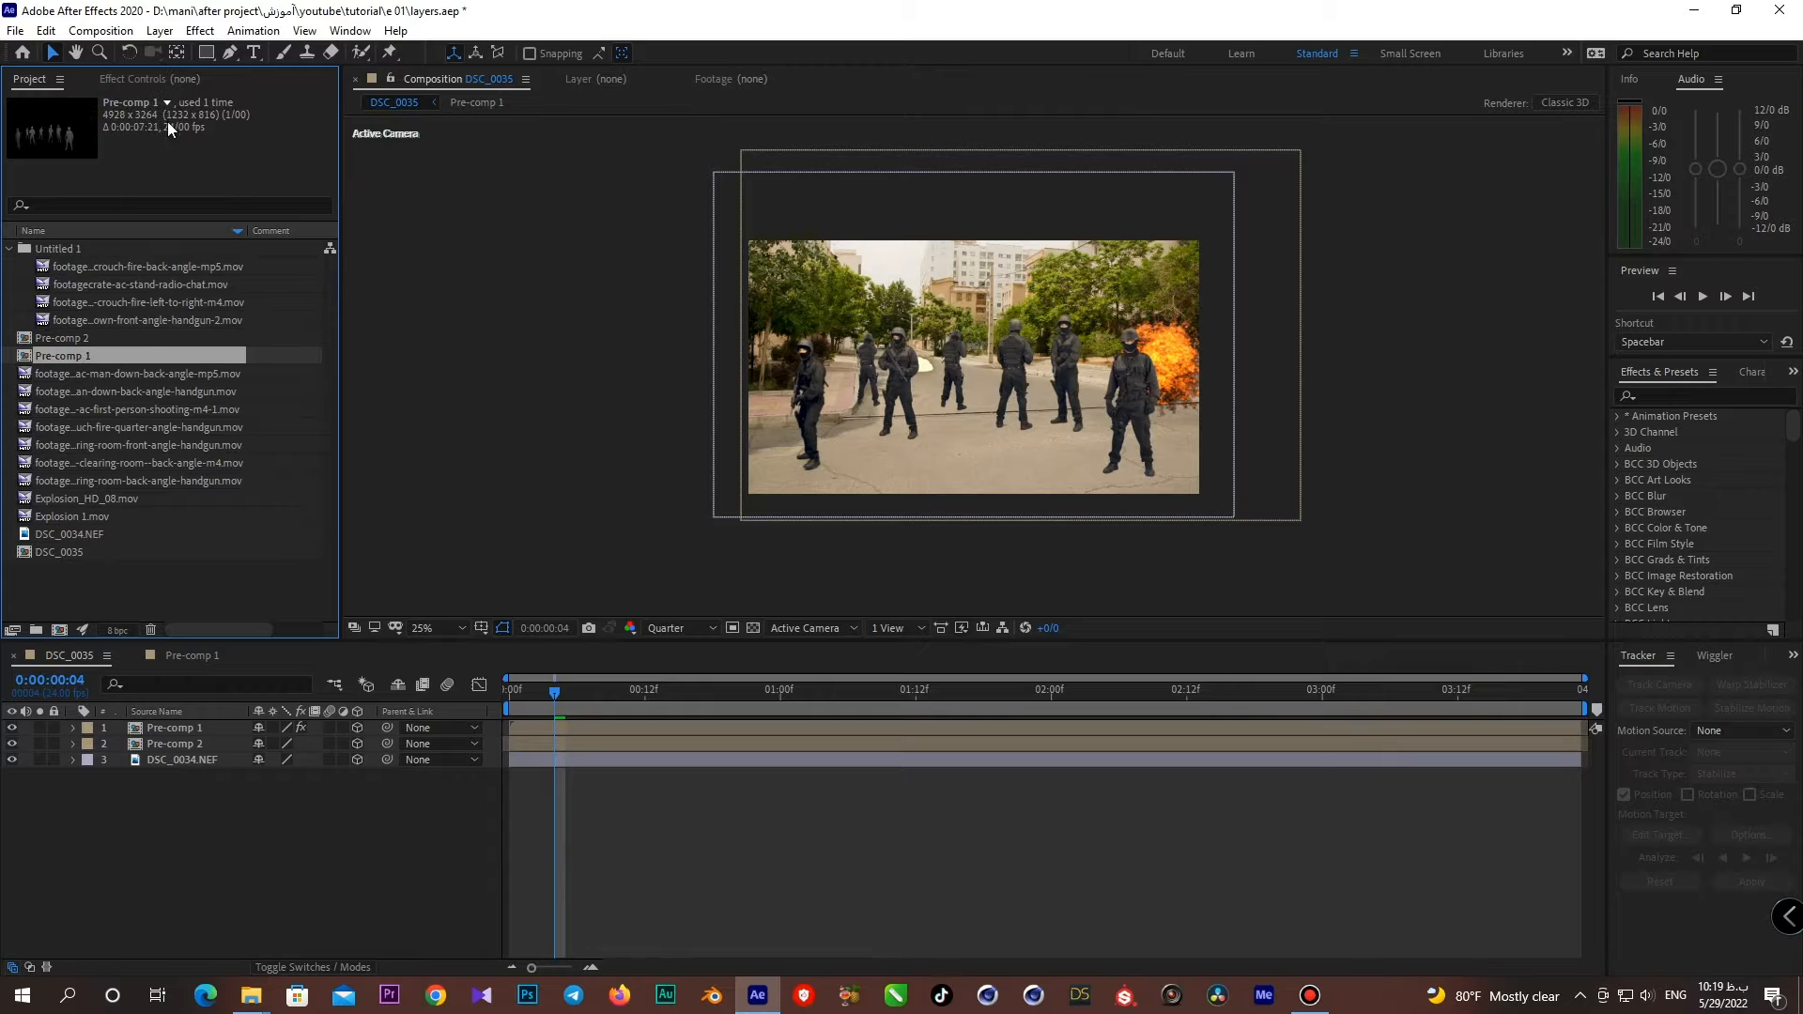
- View the effect controls, select the Pre-comp 2 layer, and scrub the DSC_0035 composition to 0:00:00:20
{"action": "left_click", "coordinate": [154, 79]}
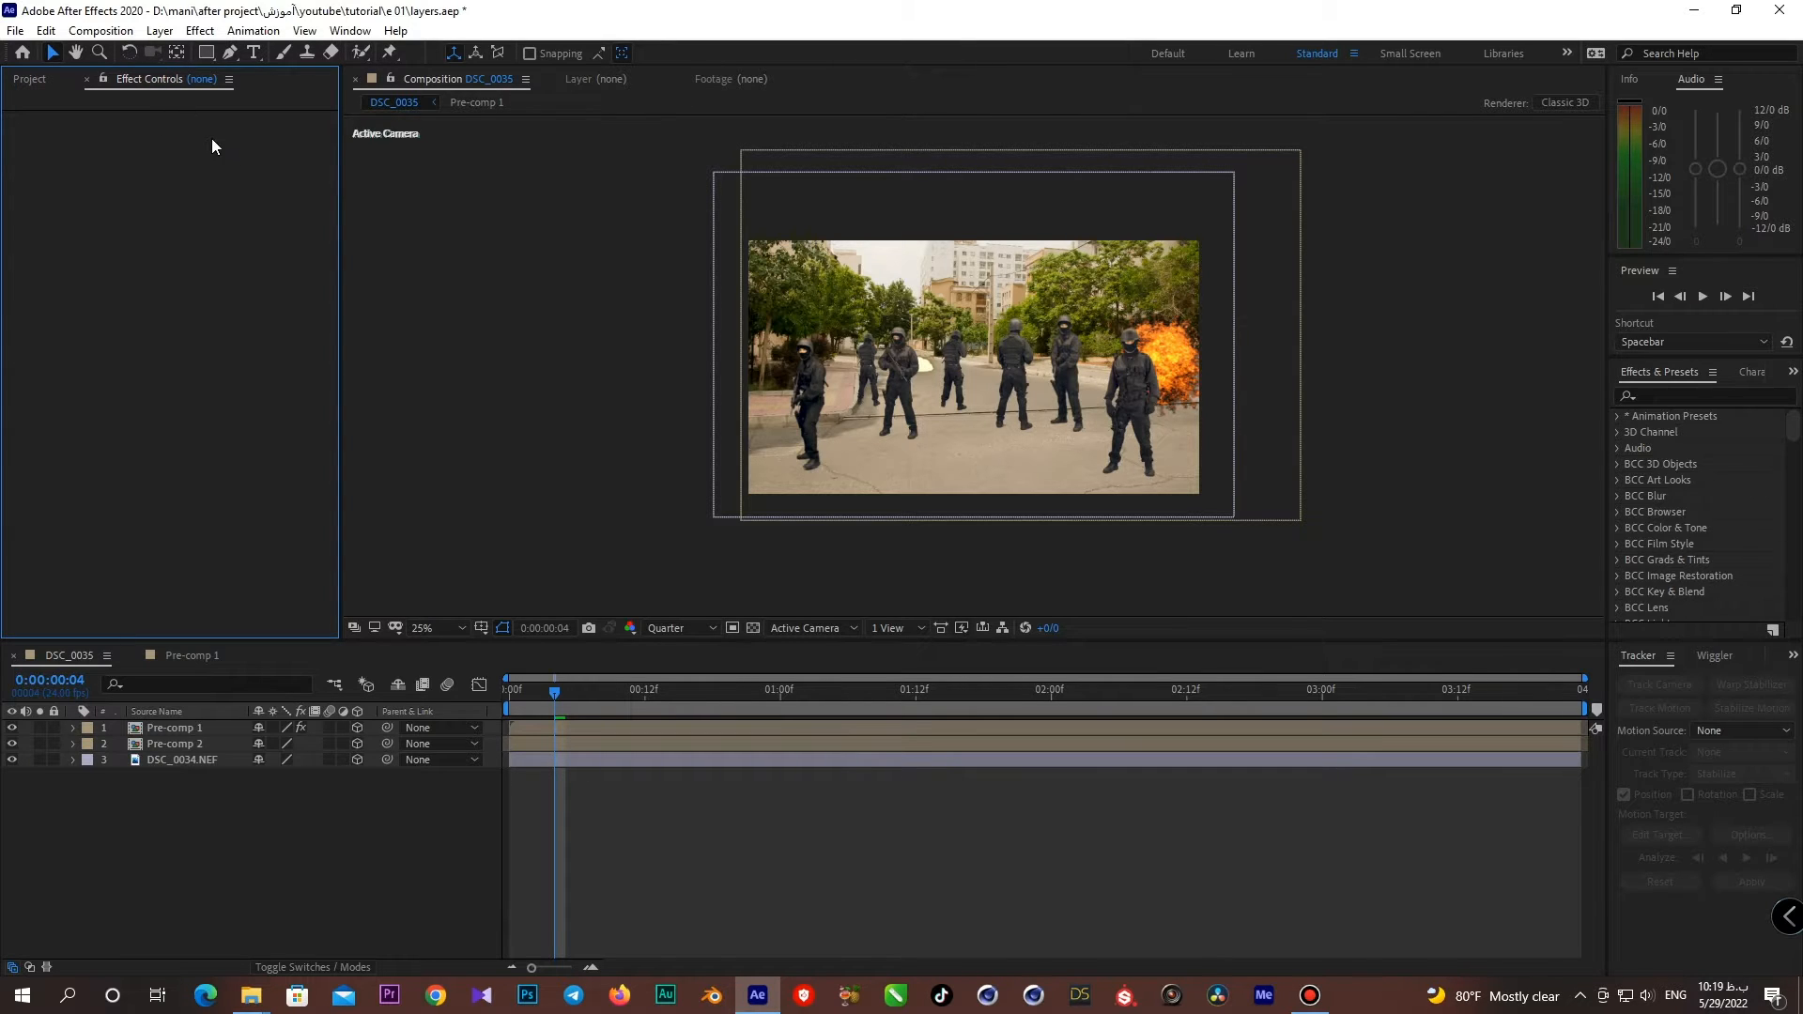
{"action": "left_click", "coordinate": [30, 79]}
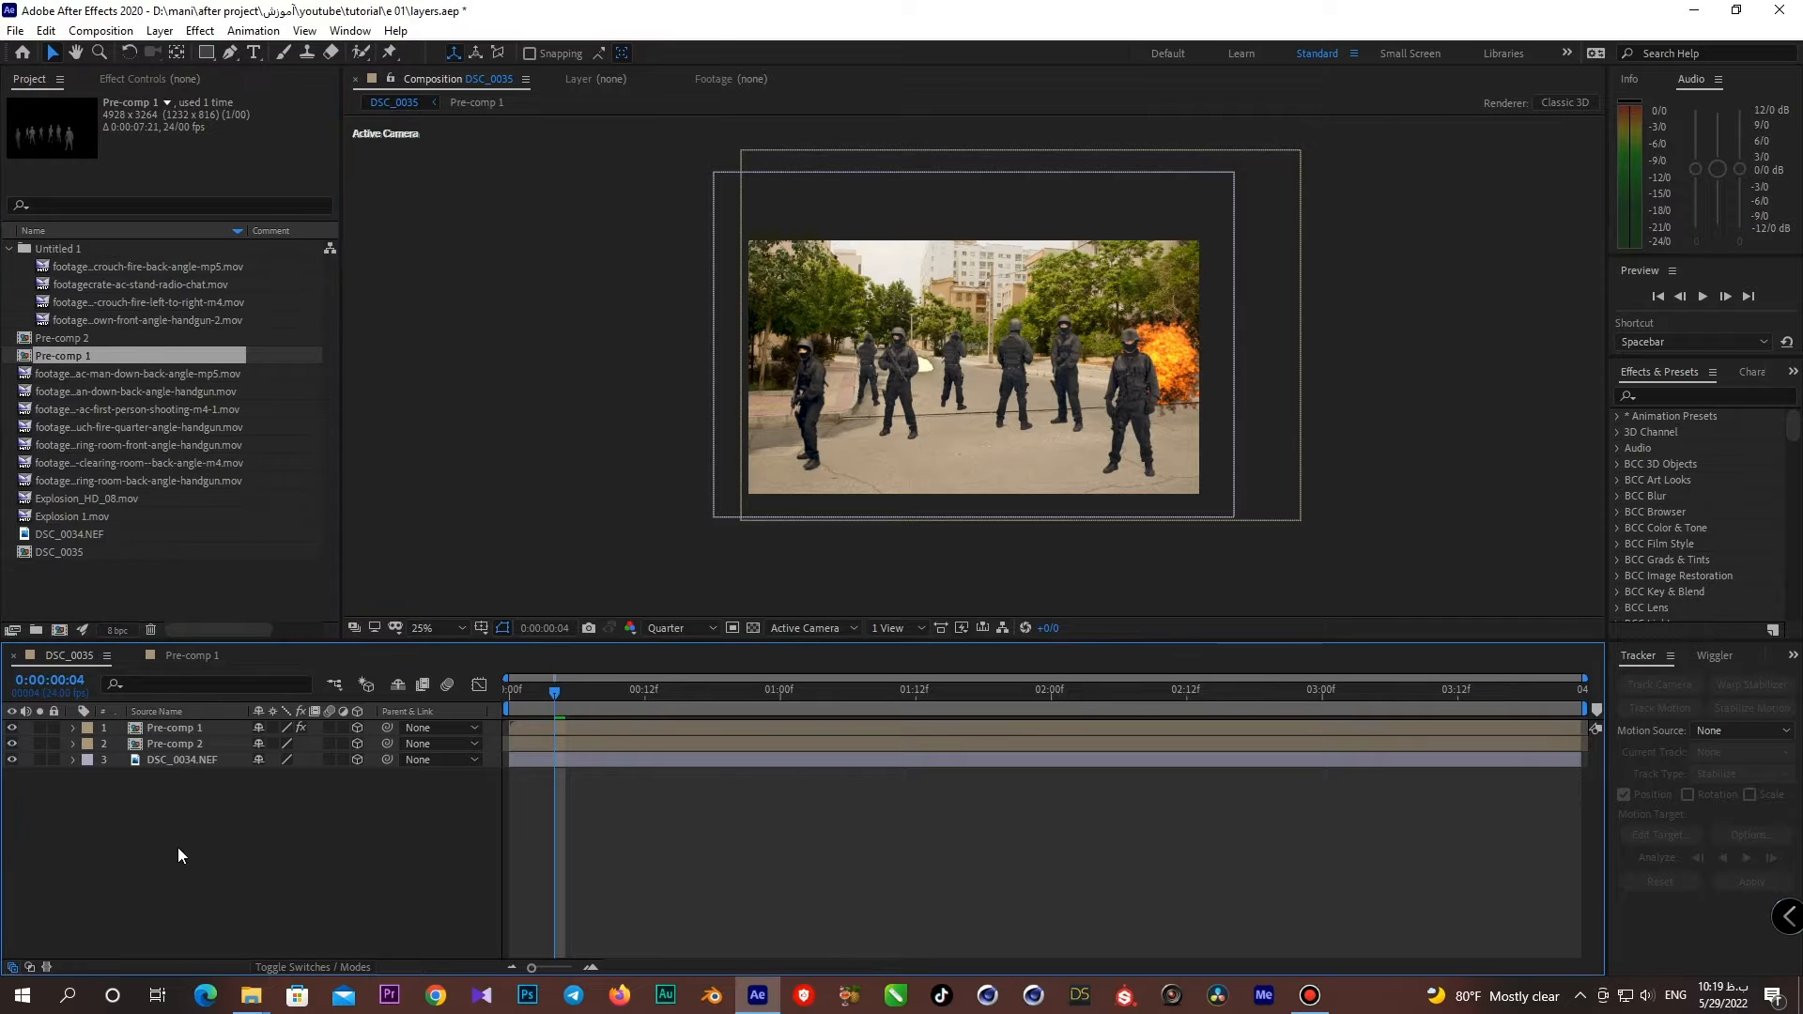
{"action": "left_click", "coordinate": [161, 744]}
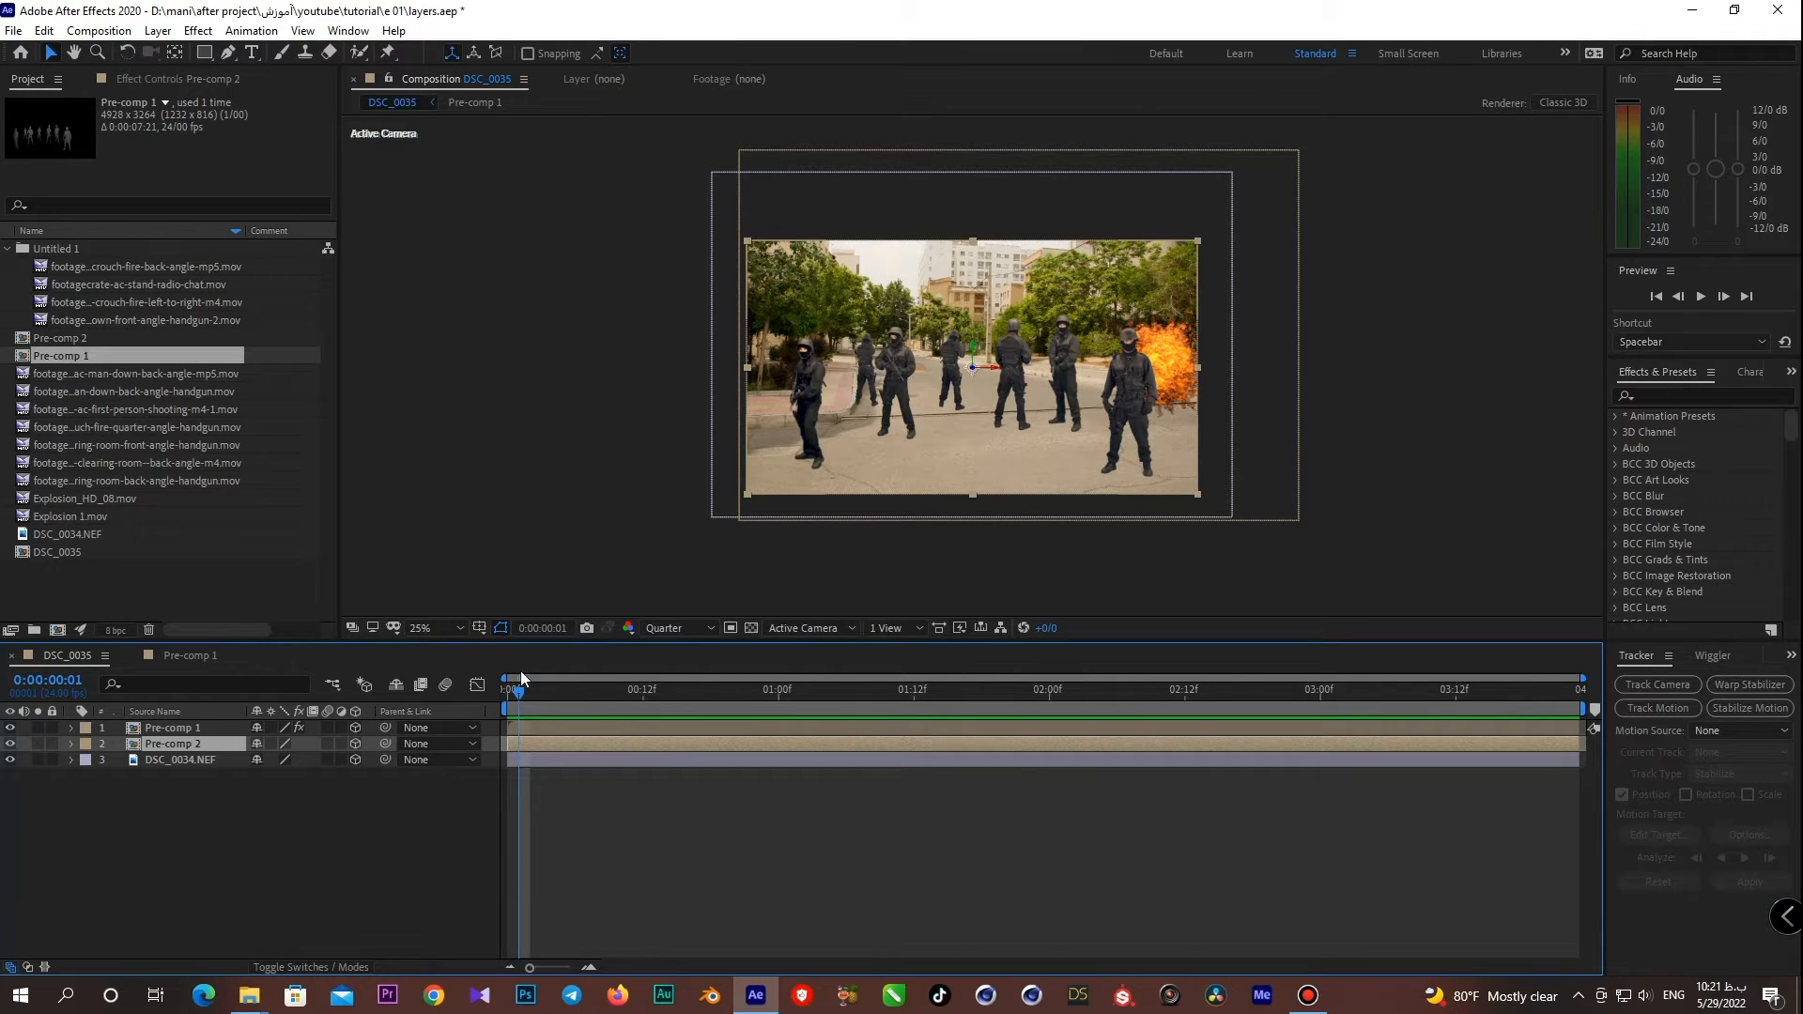
{"action": "left_click_drag", "start_coordinate": [518, 690], "coordinate": [735, 678]}
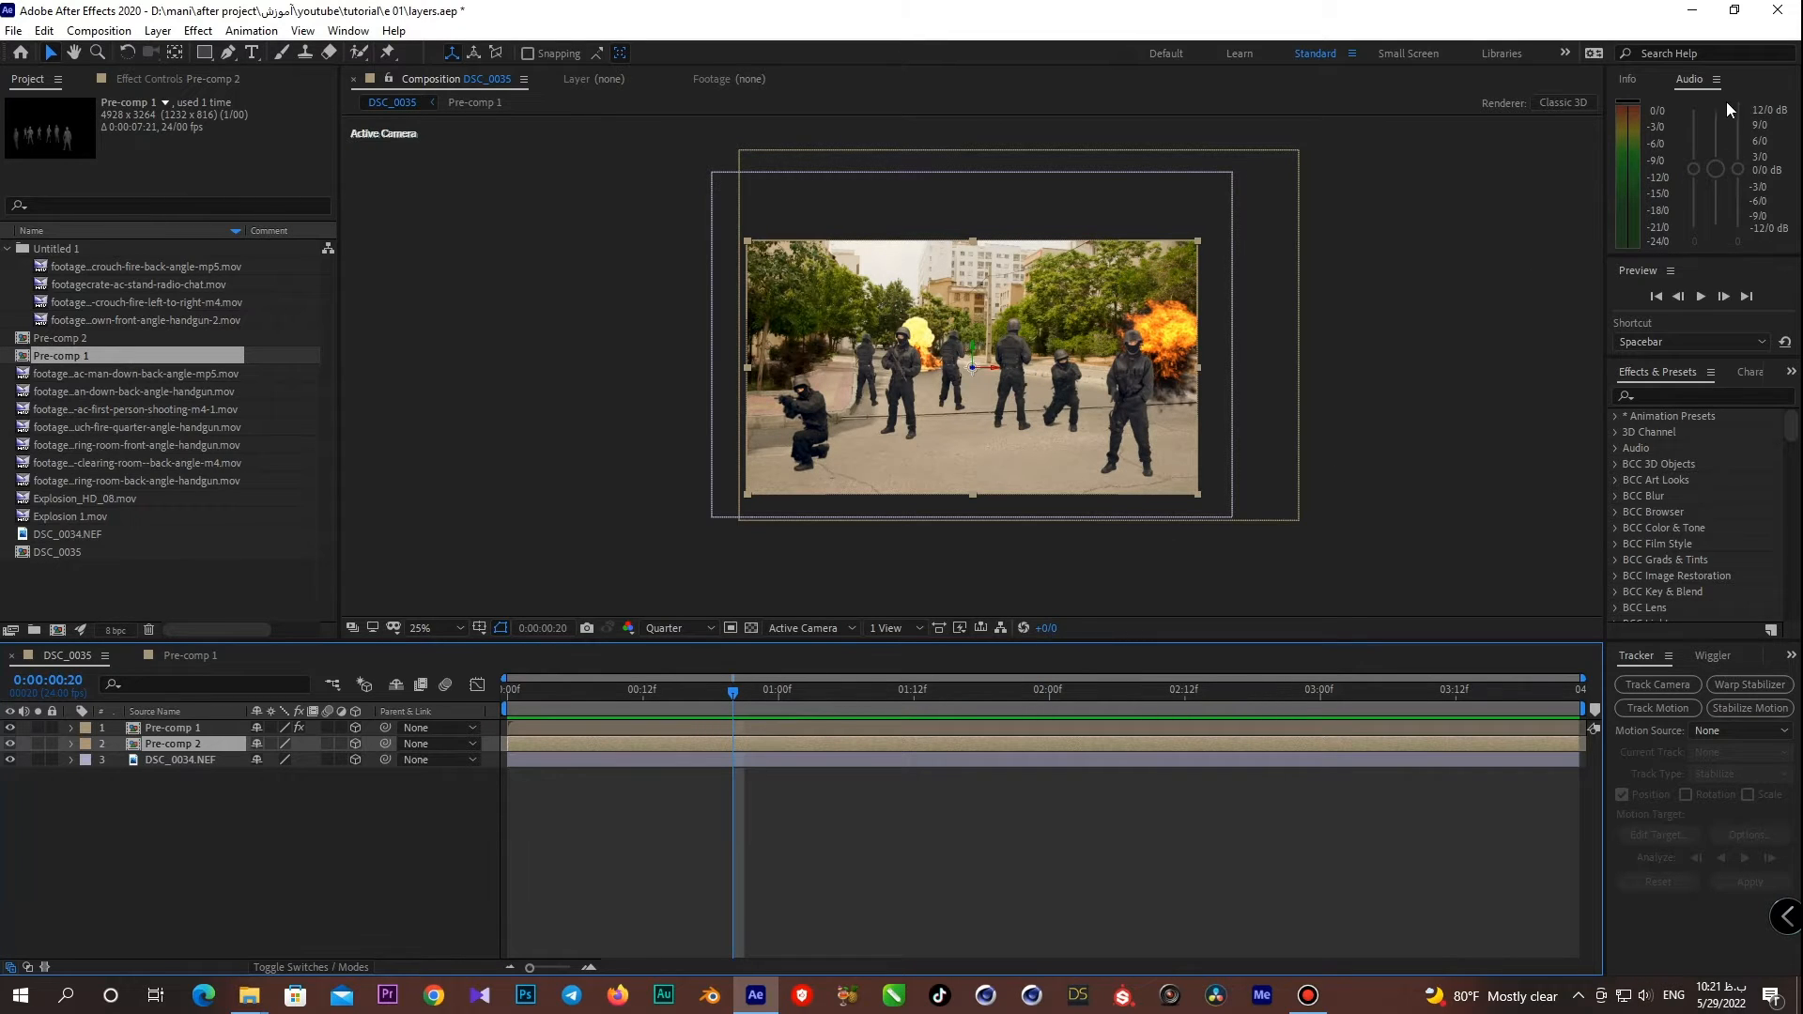
- Look at the colour info and audio level displays, and play a preview of the composition from the current frame
{"action": "left_click", "coordinate": [1628, 79]}
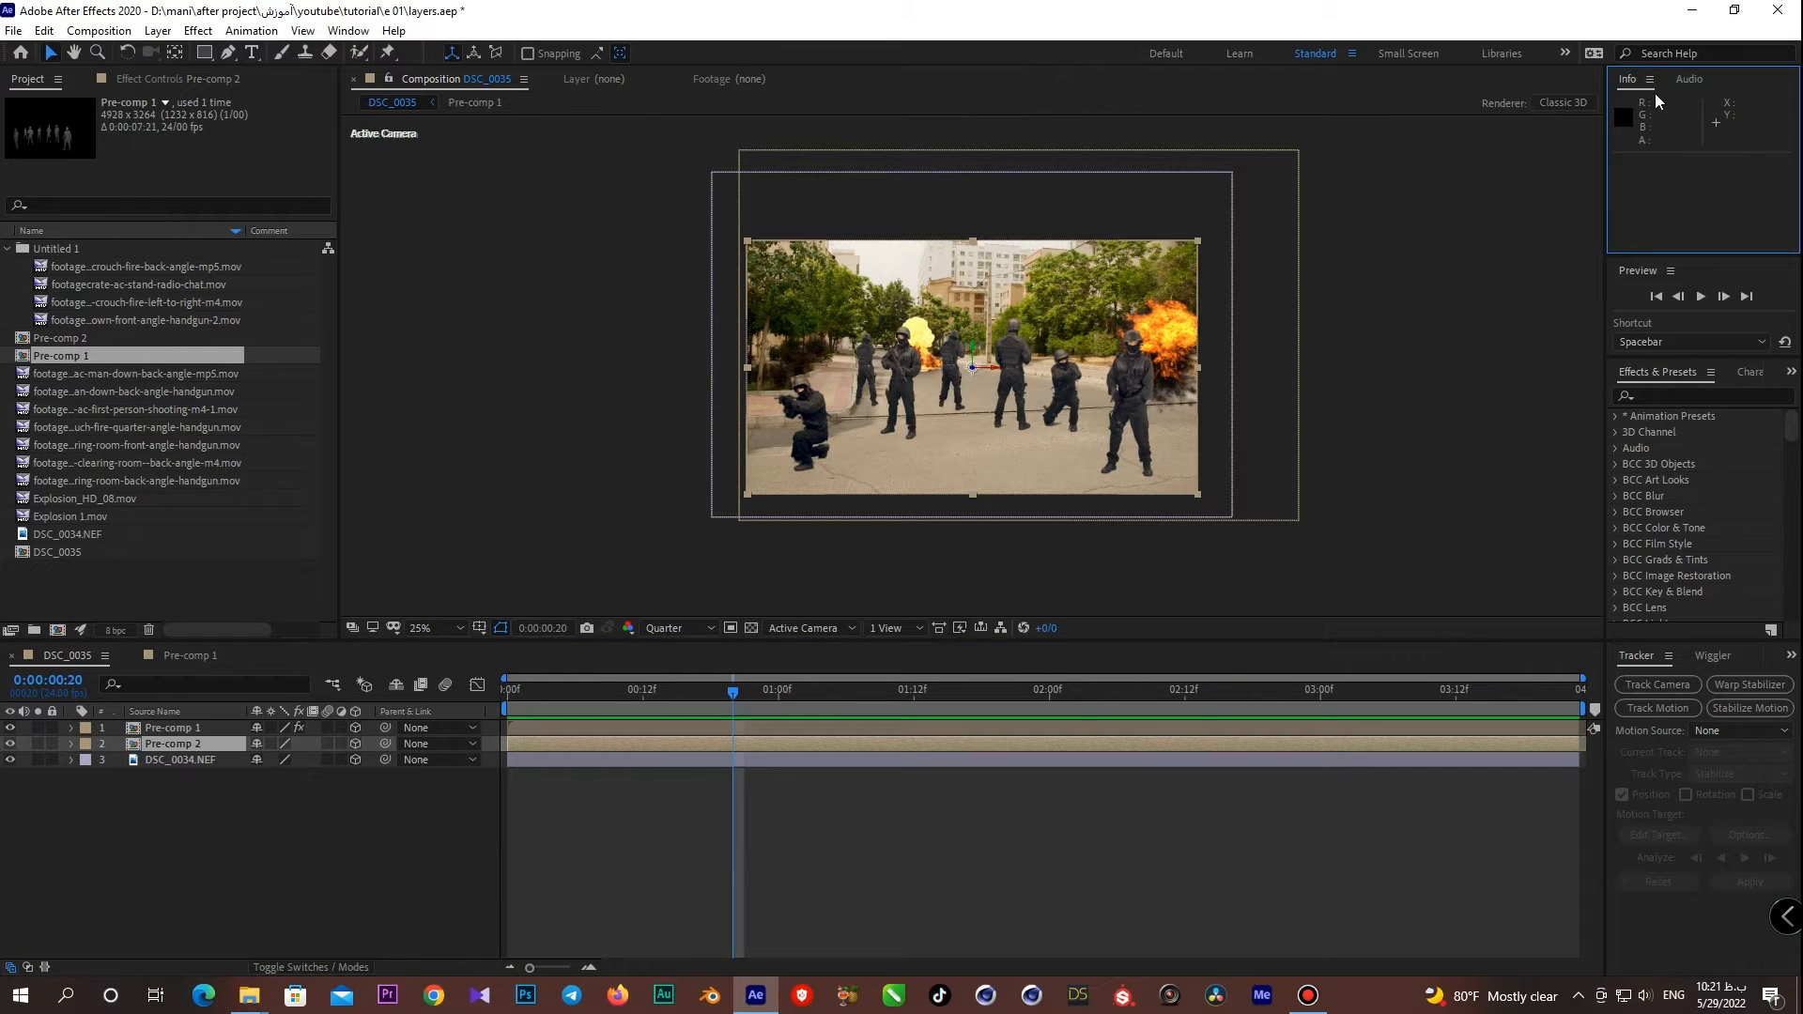
{"action": "left_click", "coordinate": [1691, 80]}
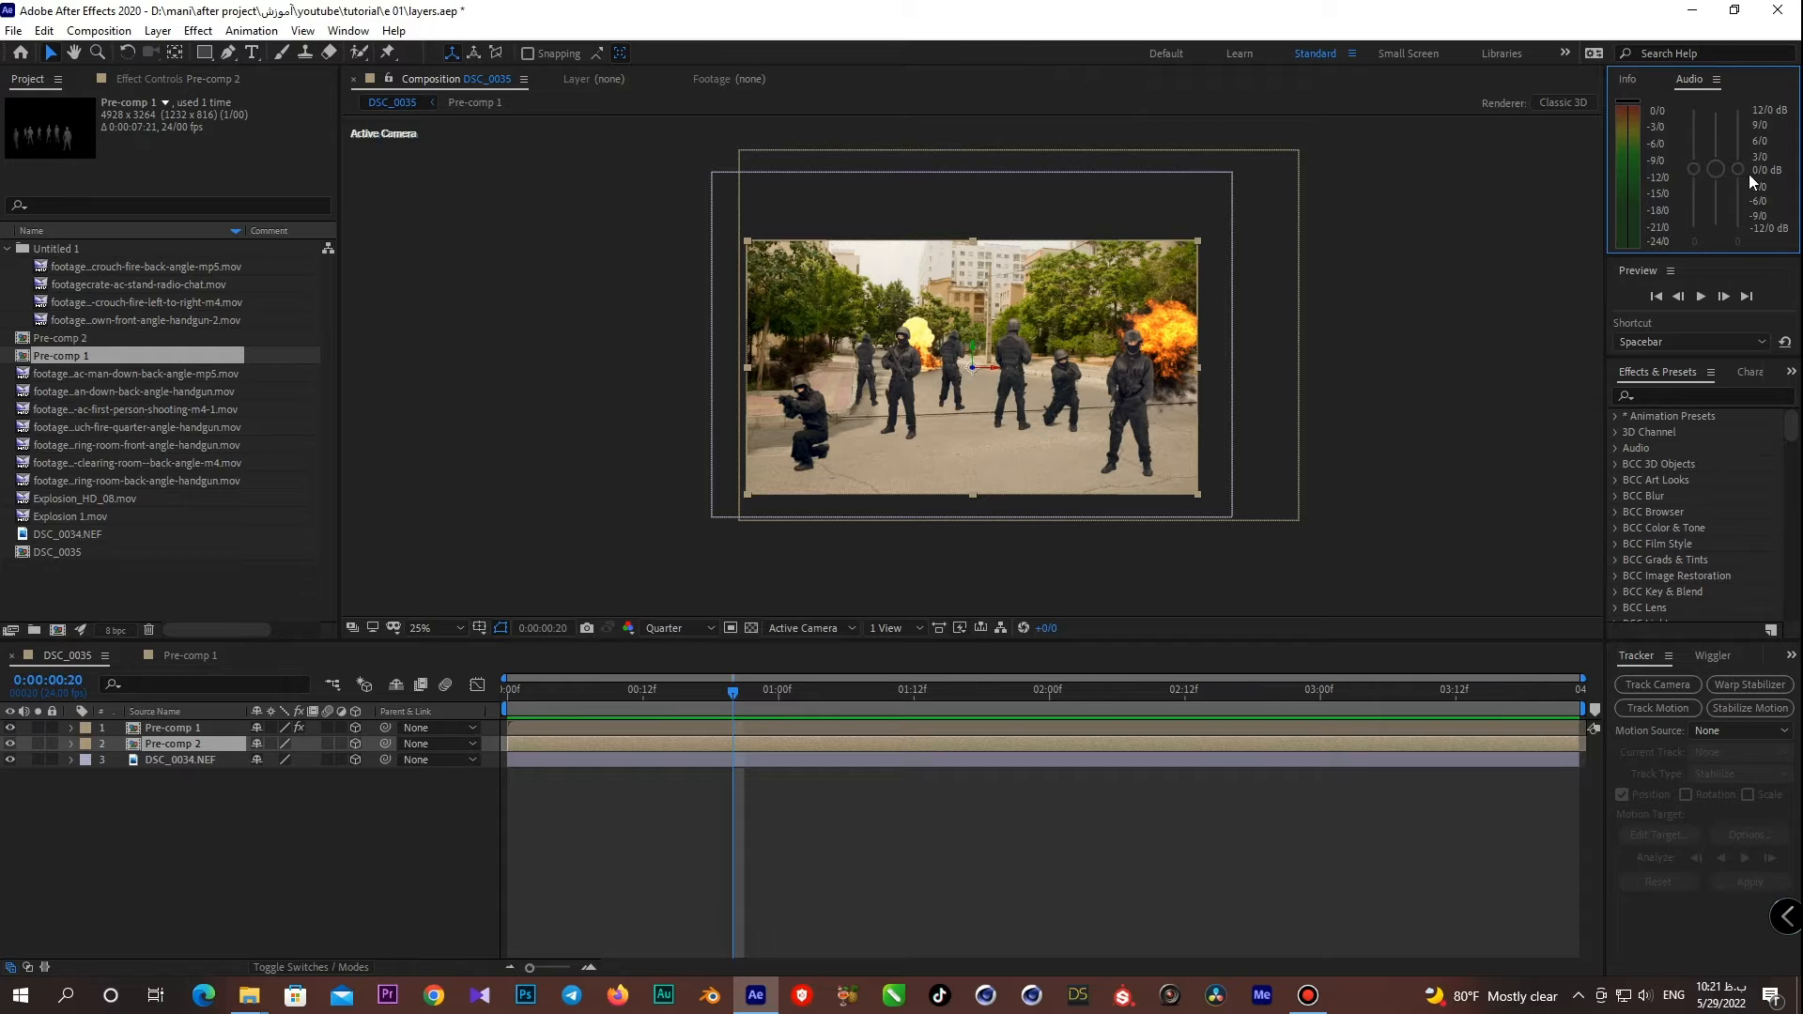
{"action": "left_click", "coordinate": [1701, 296]}
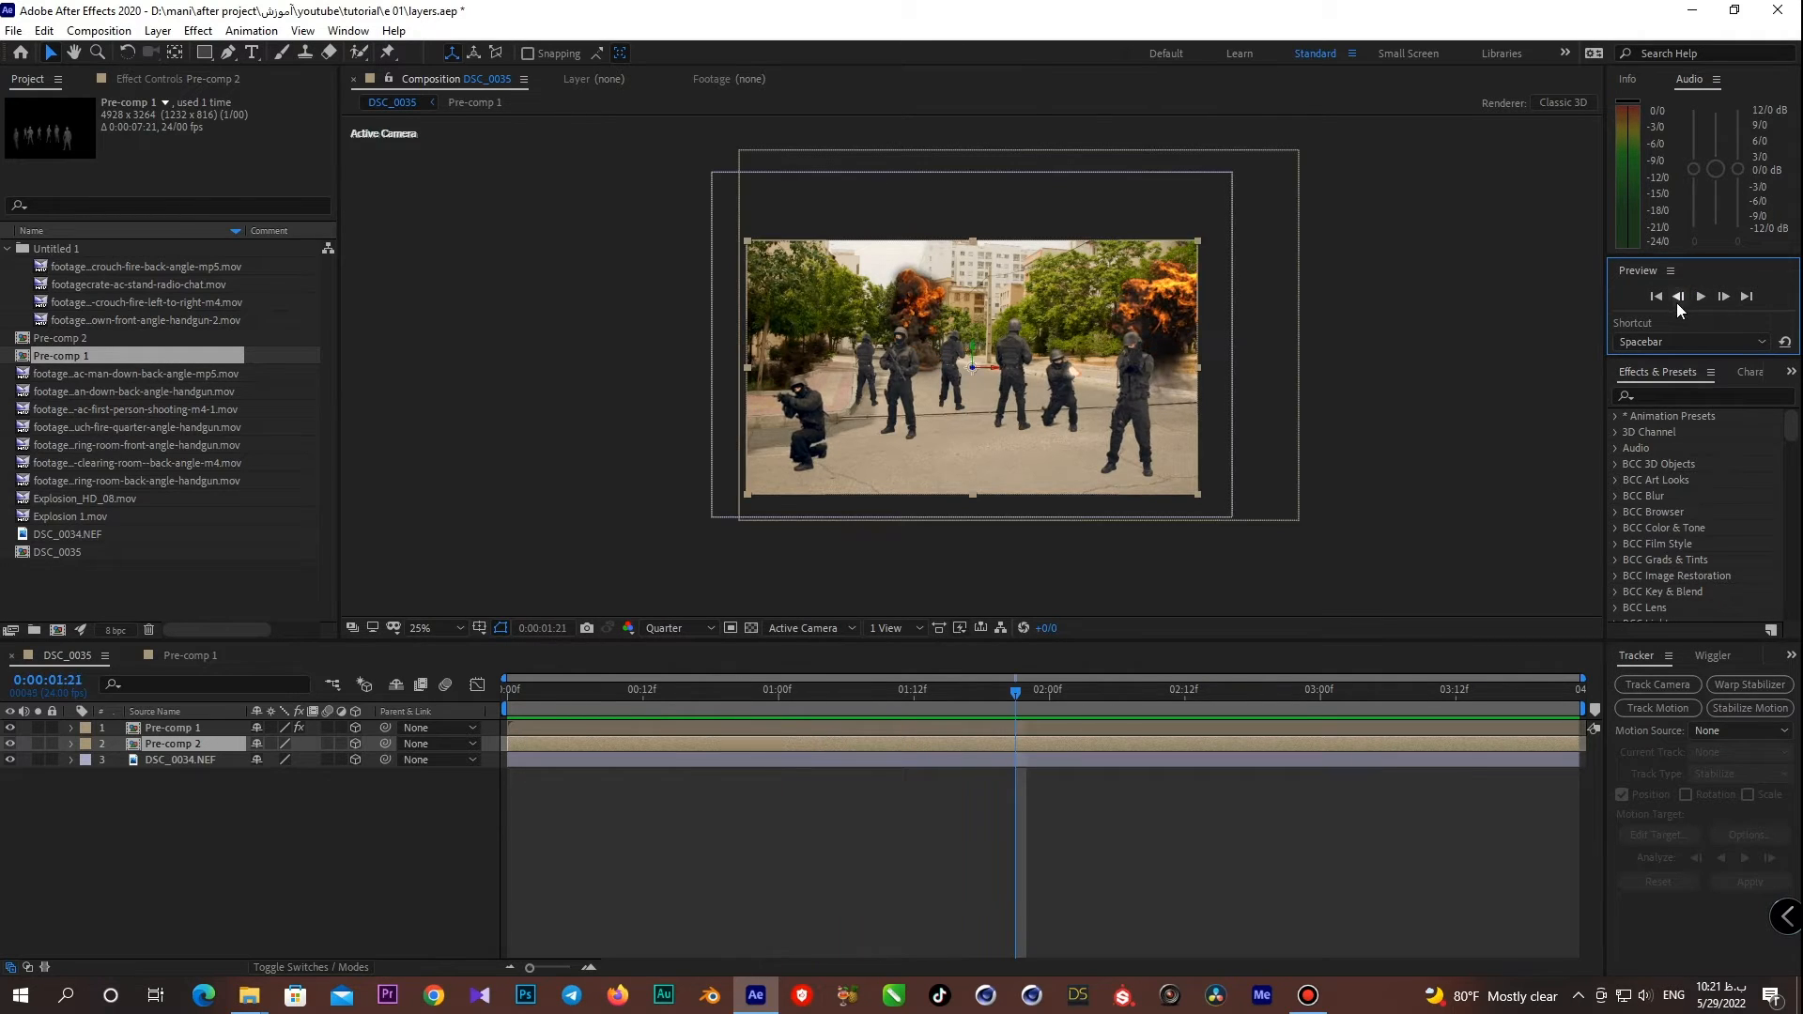
- Look over the Effects & Presets list and the Character, Wiggler and Tracker settings
{"action": "left_click", "coordinate": [1660, 374]}
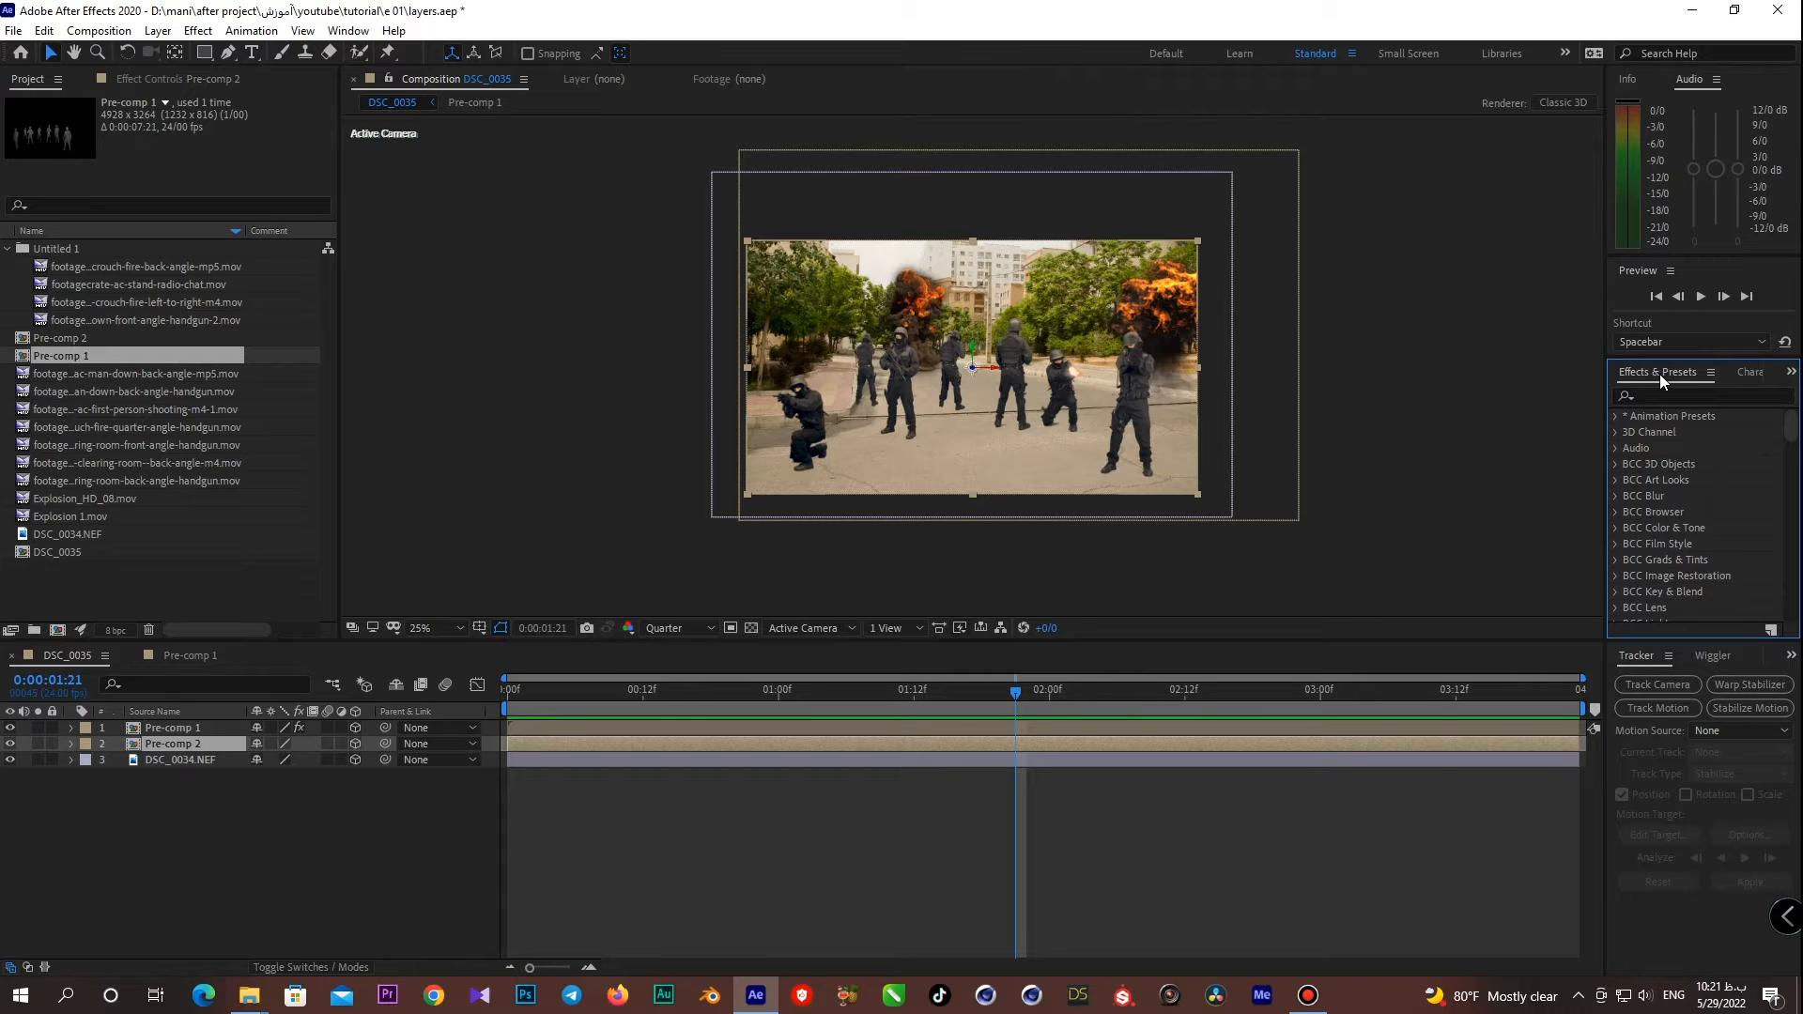
{"action": "left_click", "coordinate": [1751, 375]}
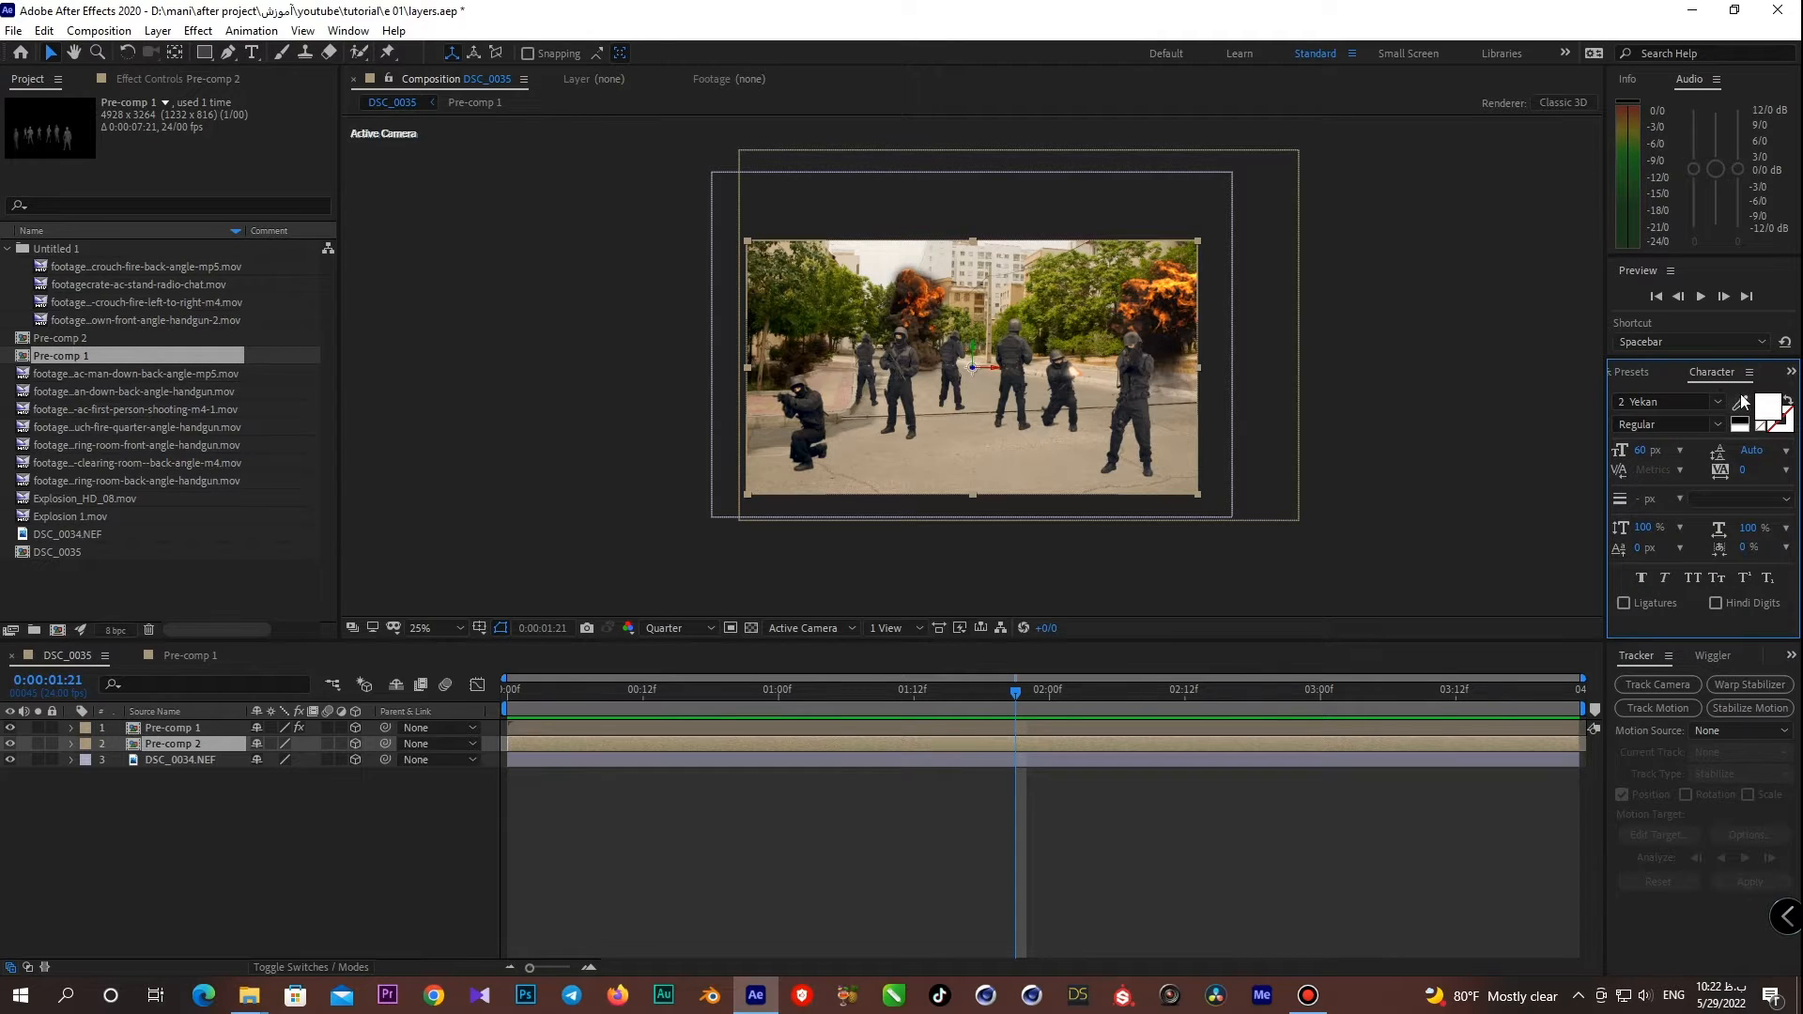
{"action": "left_click", "coordinate": [1633, 370]}
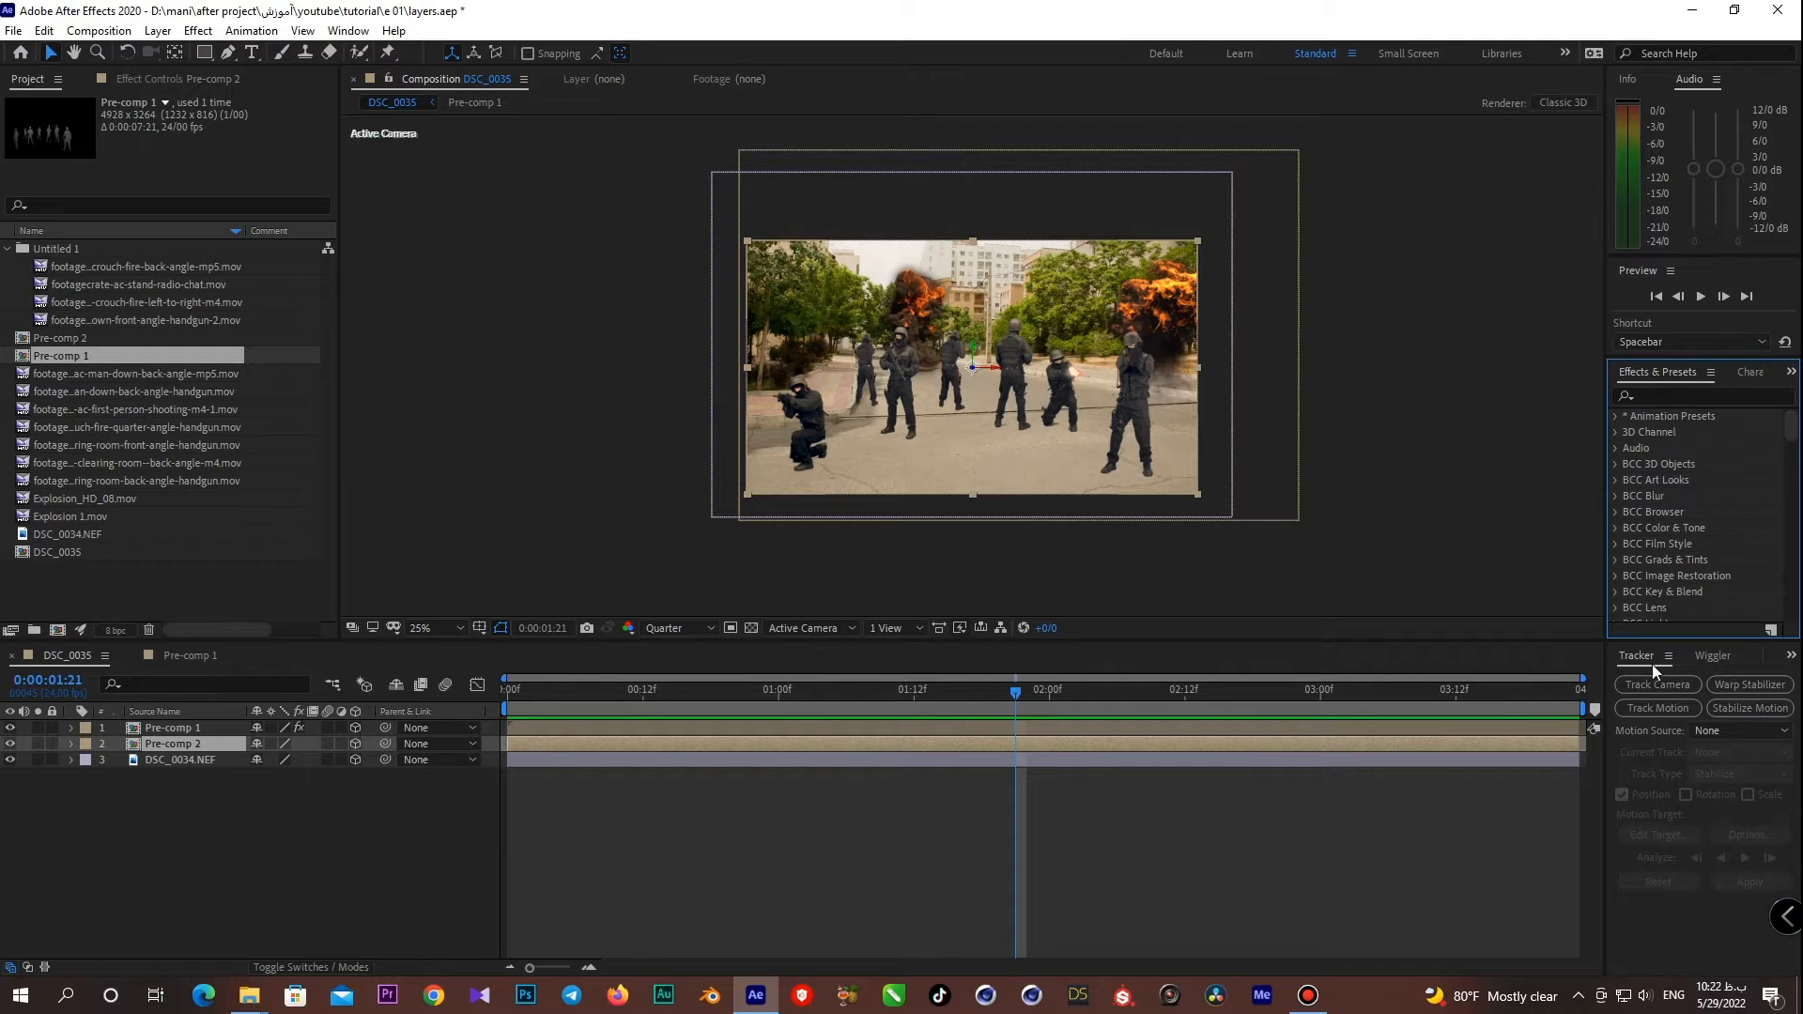
{"action": "left_click", "coordinate": [1700, 656]}
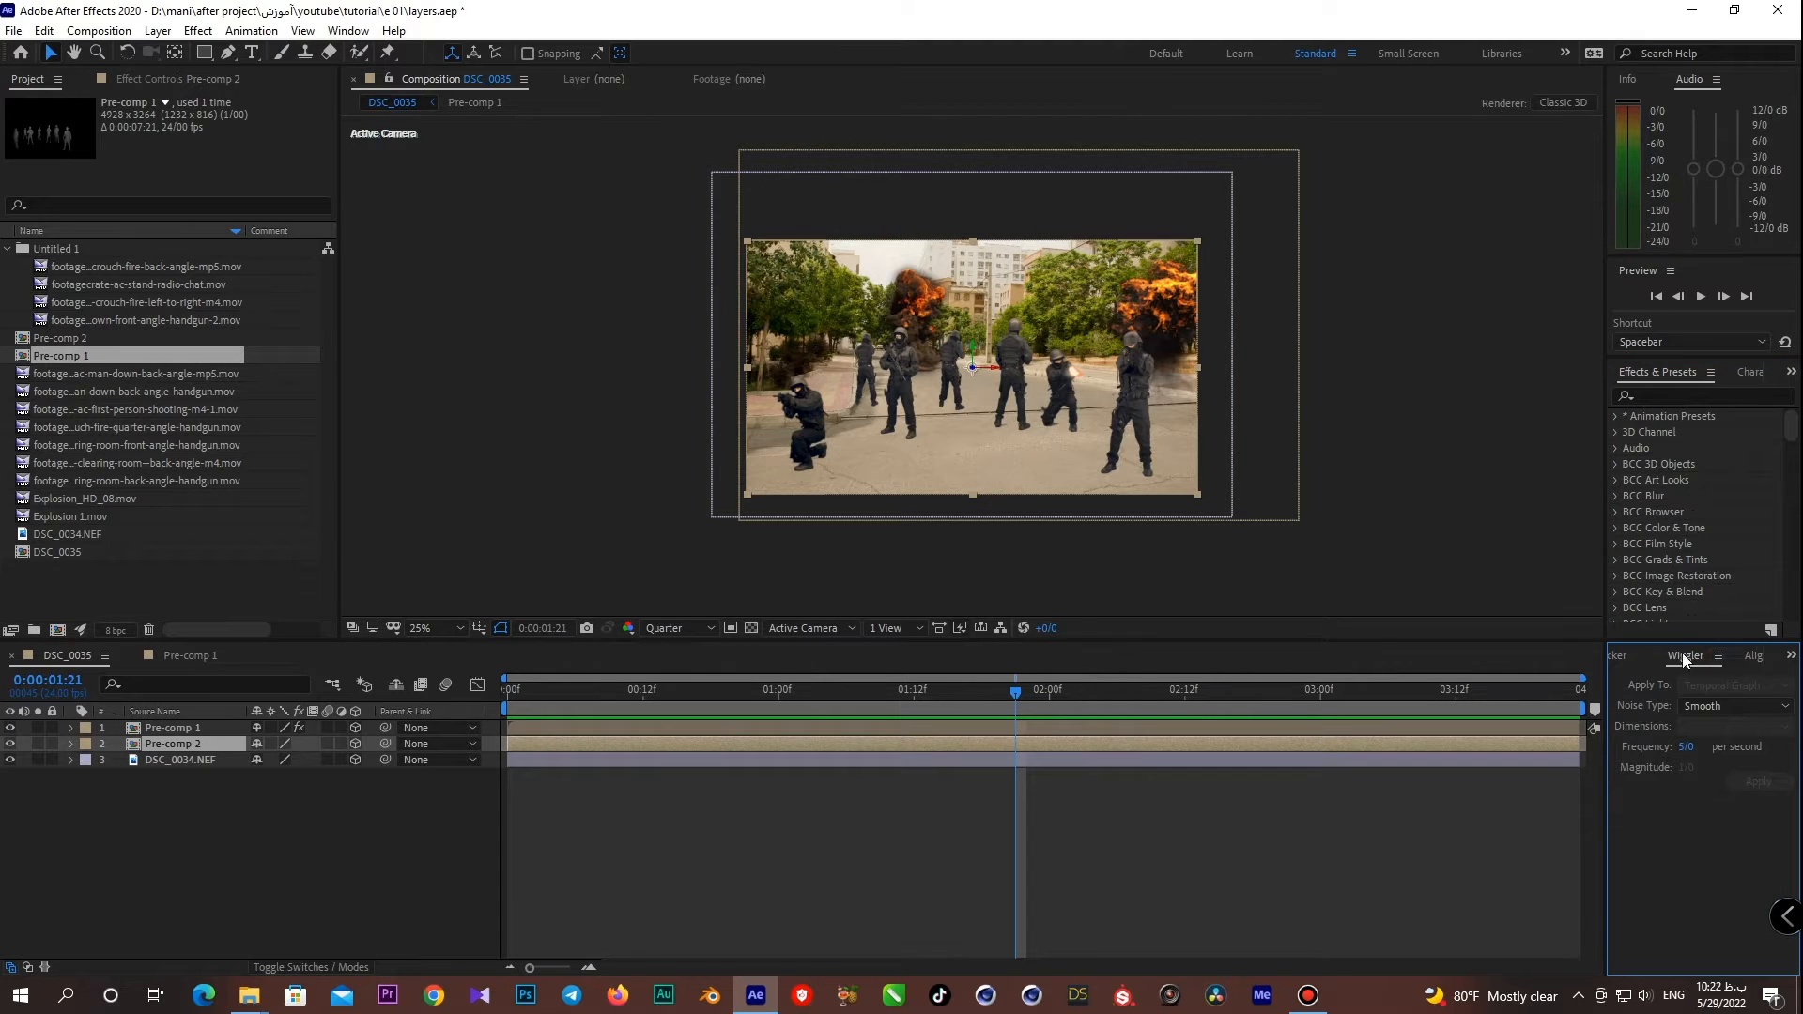
{"action": "left_click", "coordinate": [1628, 657]}
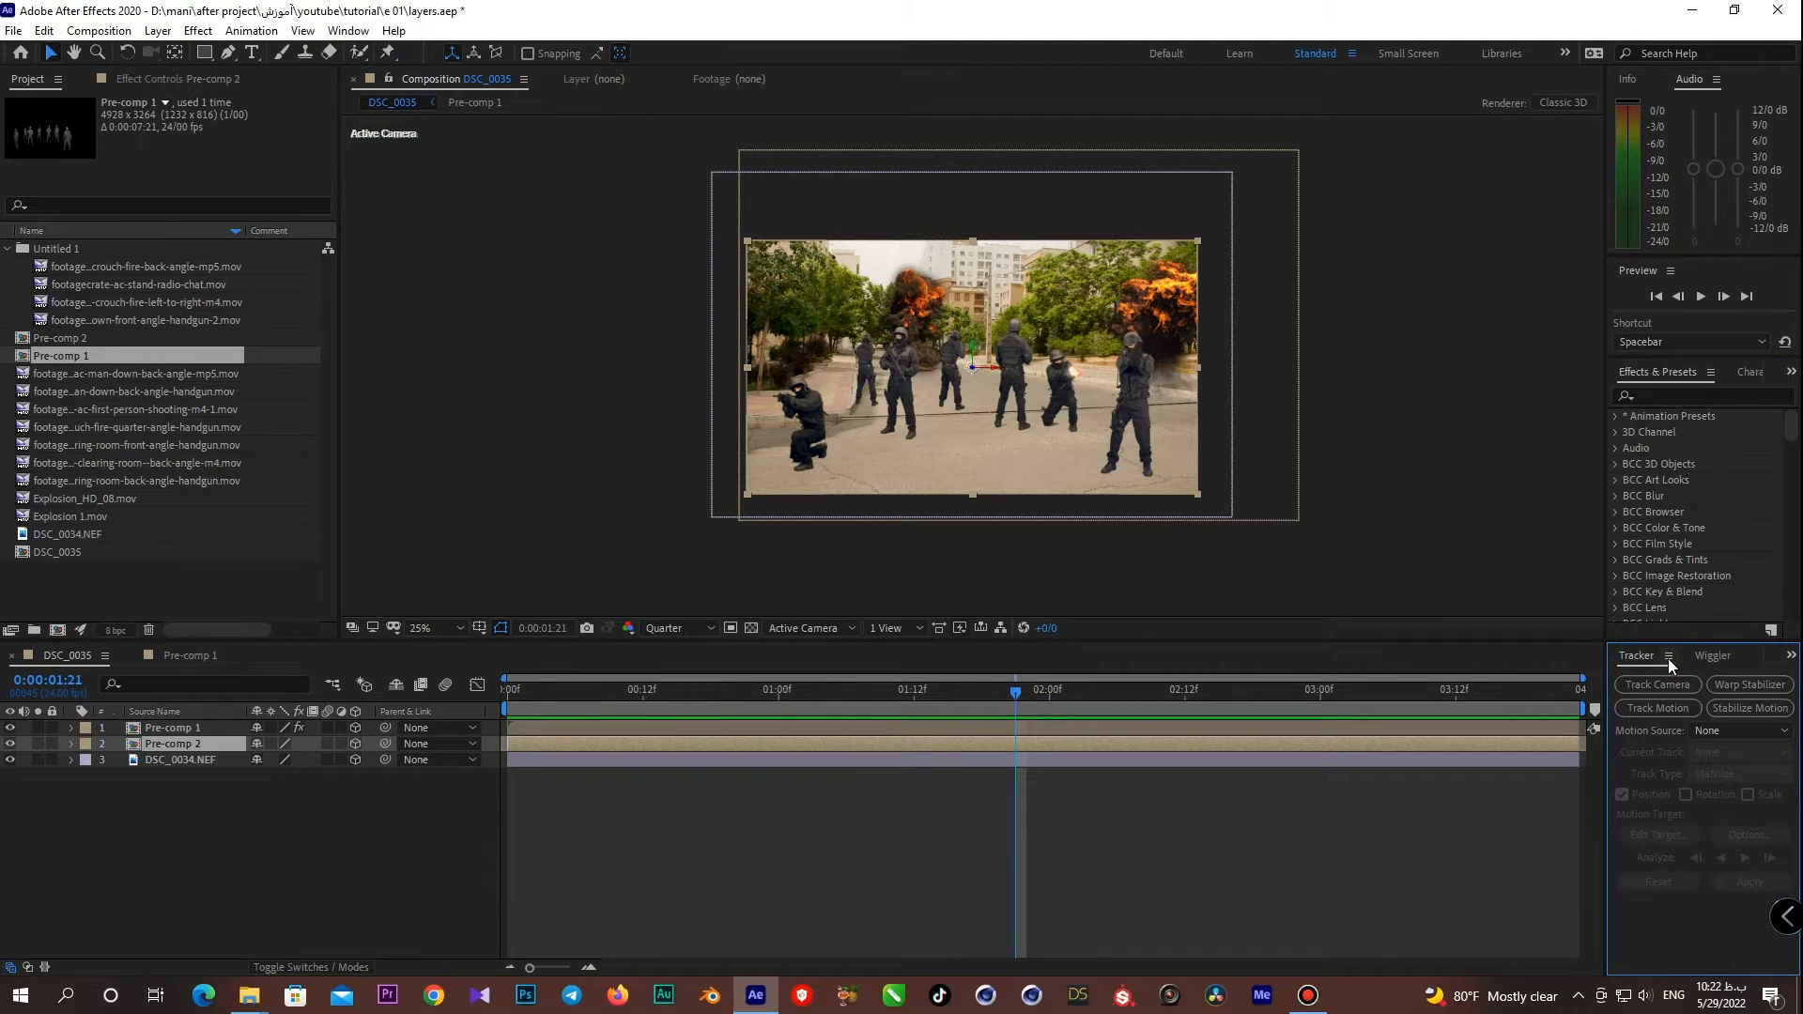
- Close the Tracker panel and restore it to the workspace
{"action": "left_click", "coordinate": [1670, 657]}
{"action": "left_click", "coordinate": [1630, 670]}
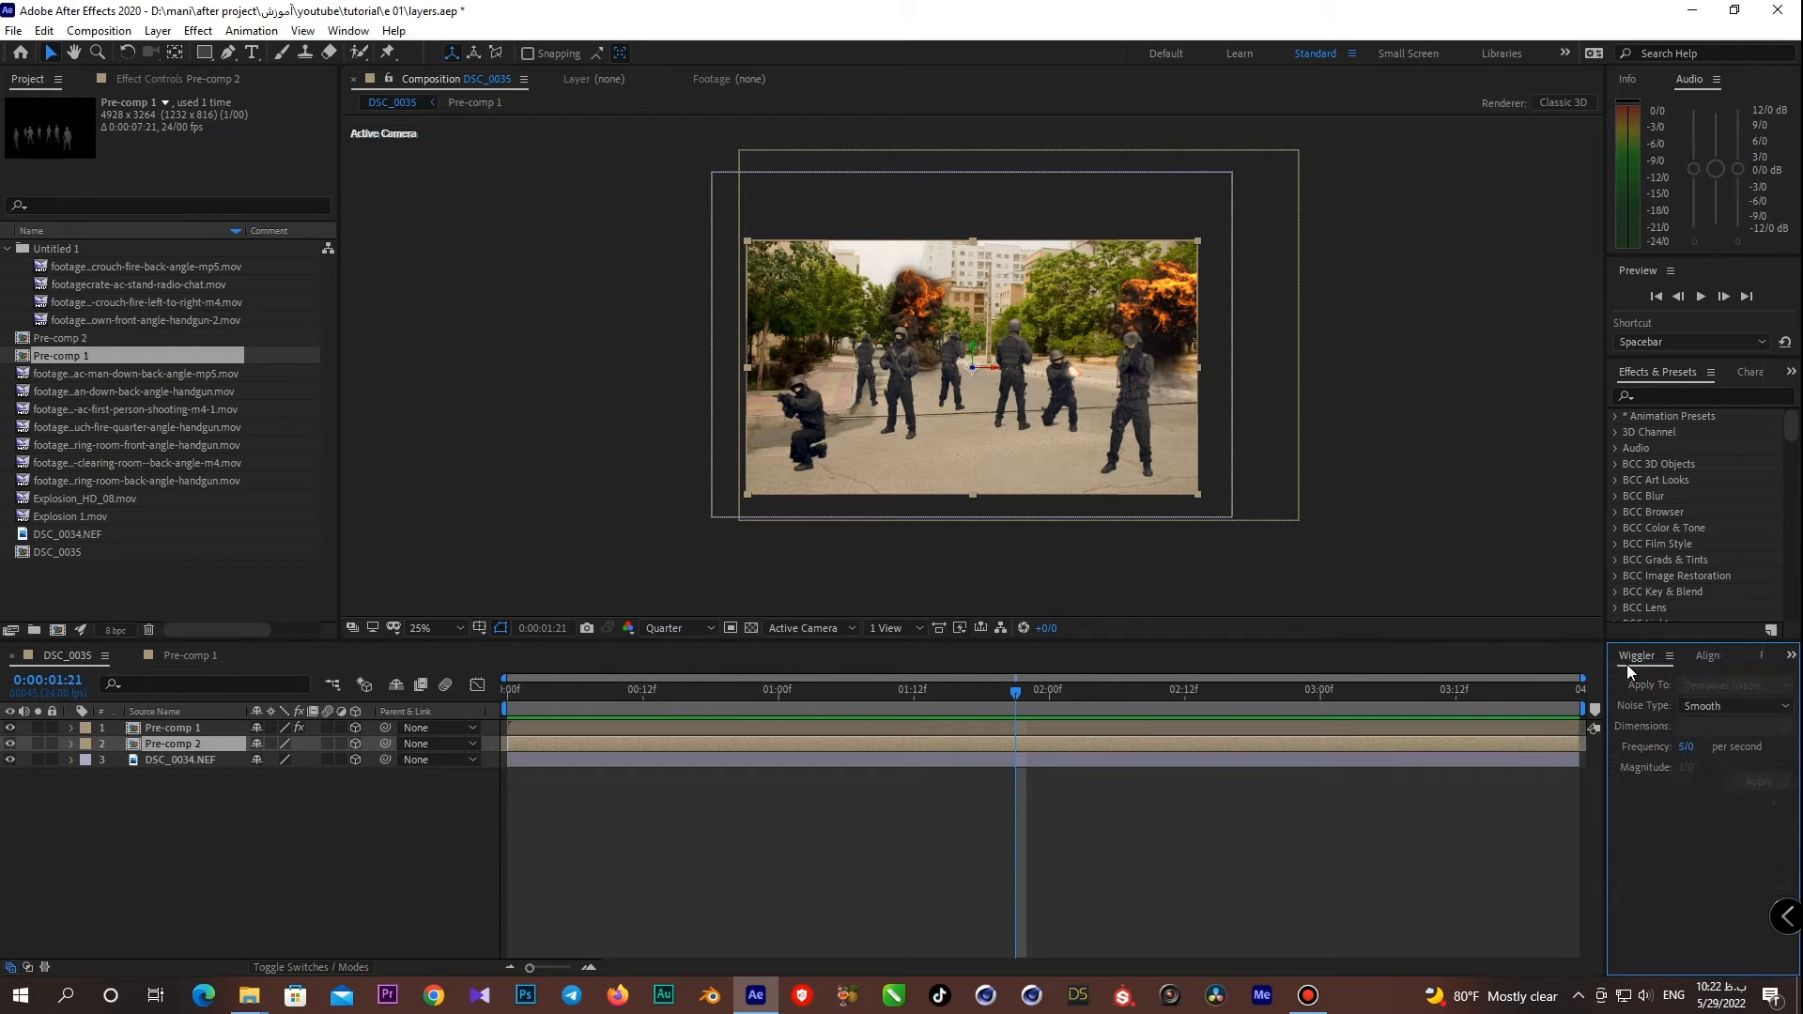
{"action": "left_click", "coordinate": [349, 30]}
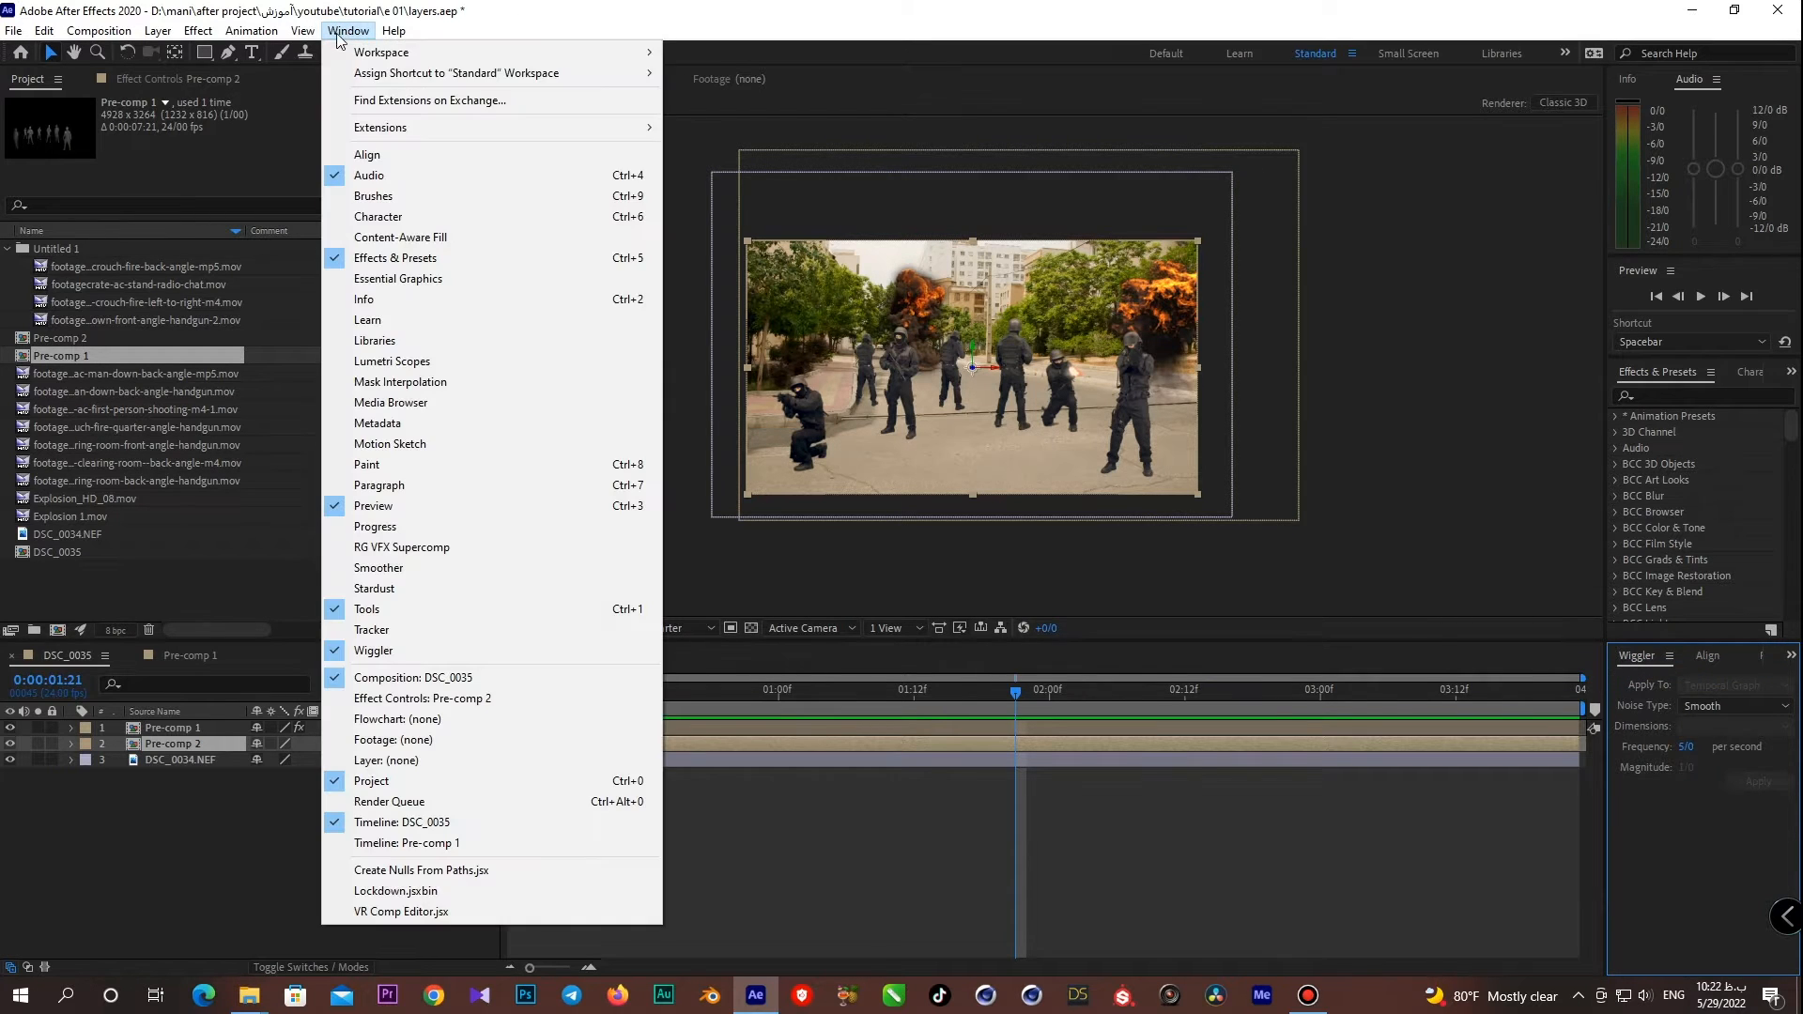
{"action": "left_click", "coordinate": [372, 629]}
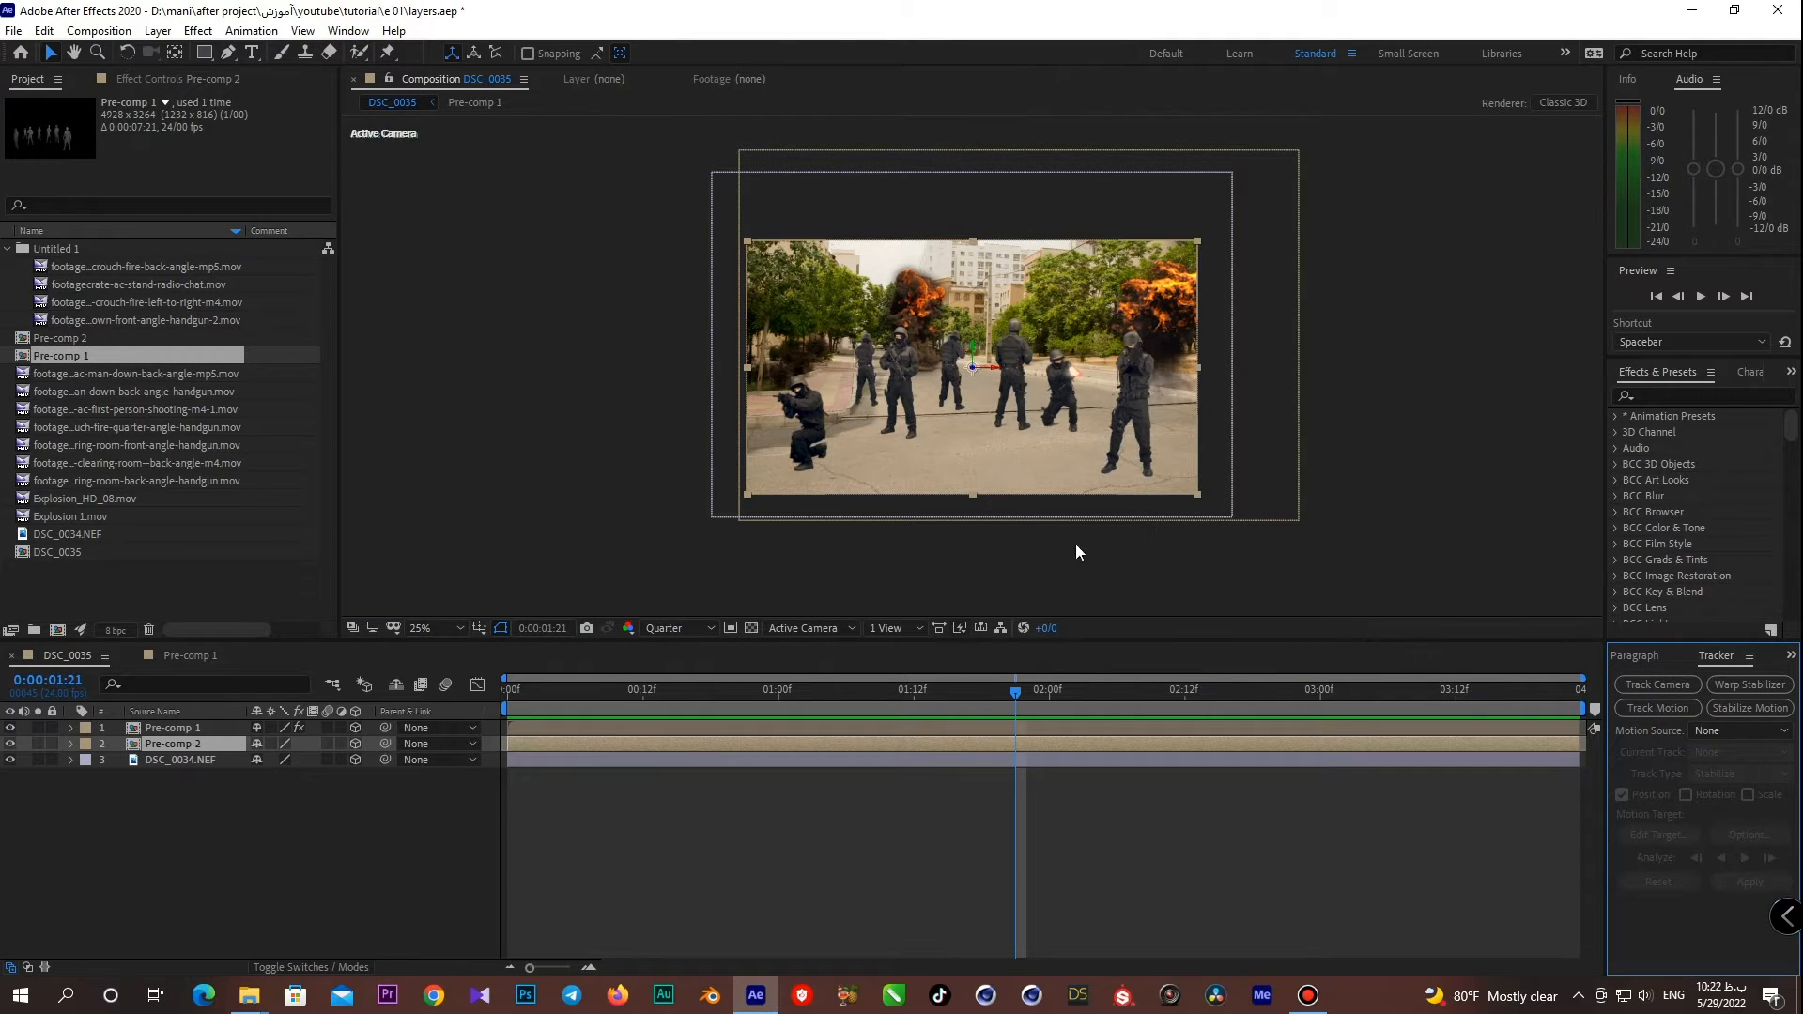
- Start a new project without saving the changes to layers.aep
{"action": "left_click", "coordinate": [9, 33]}
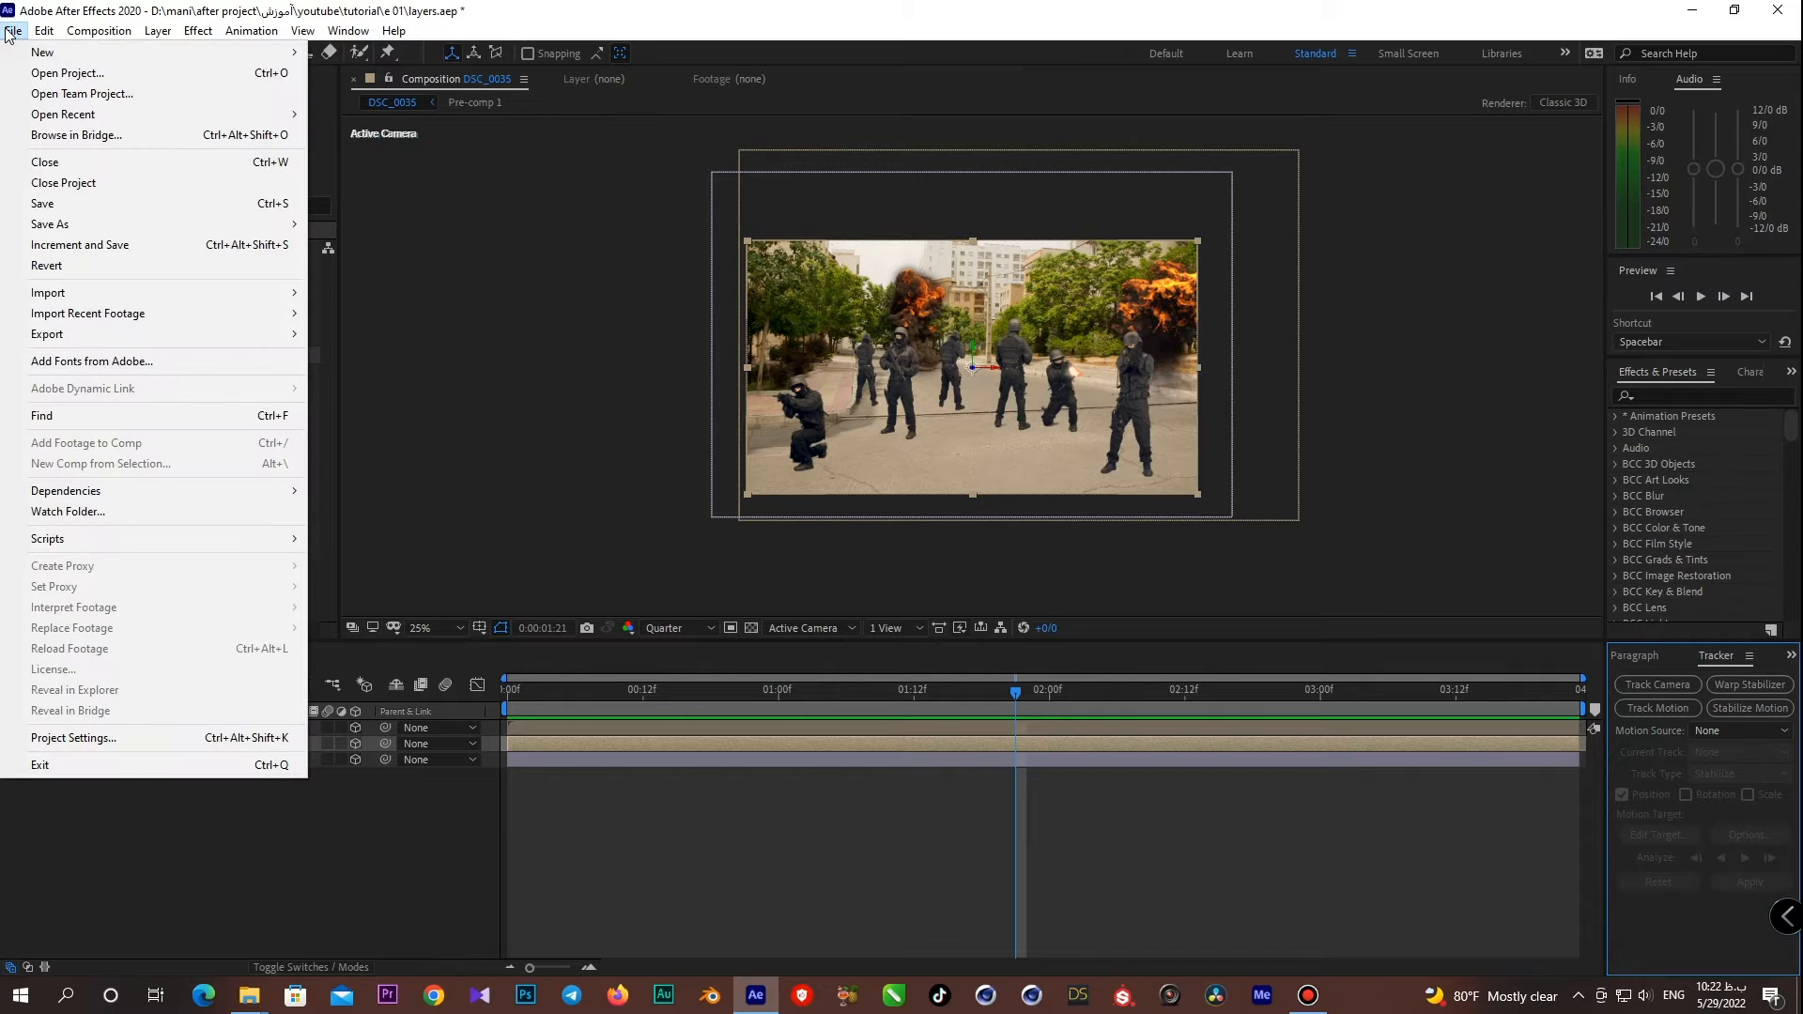
{"action": "mouse_move", "coordinate": [20, 55]}
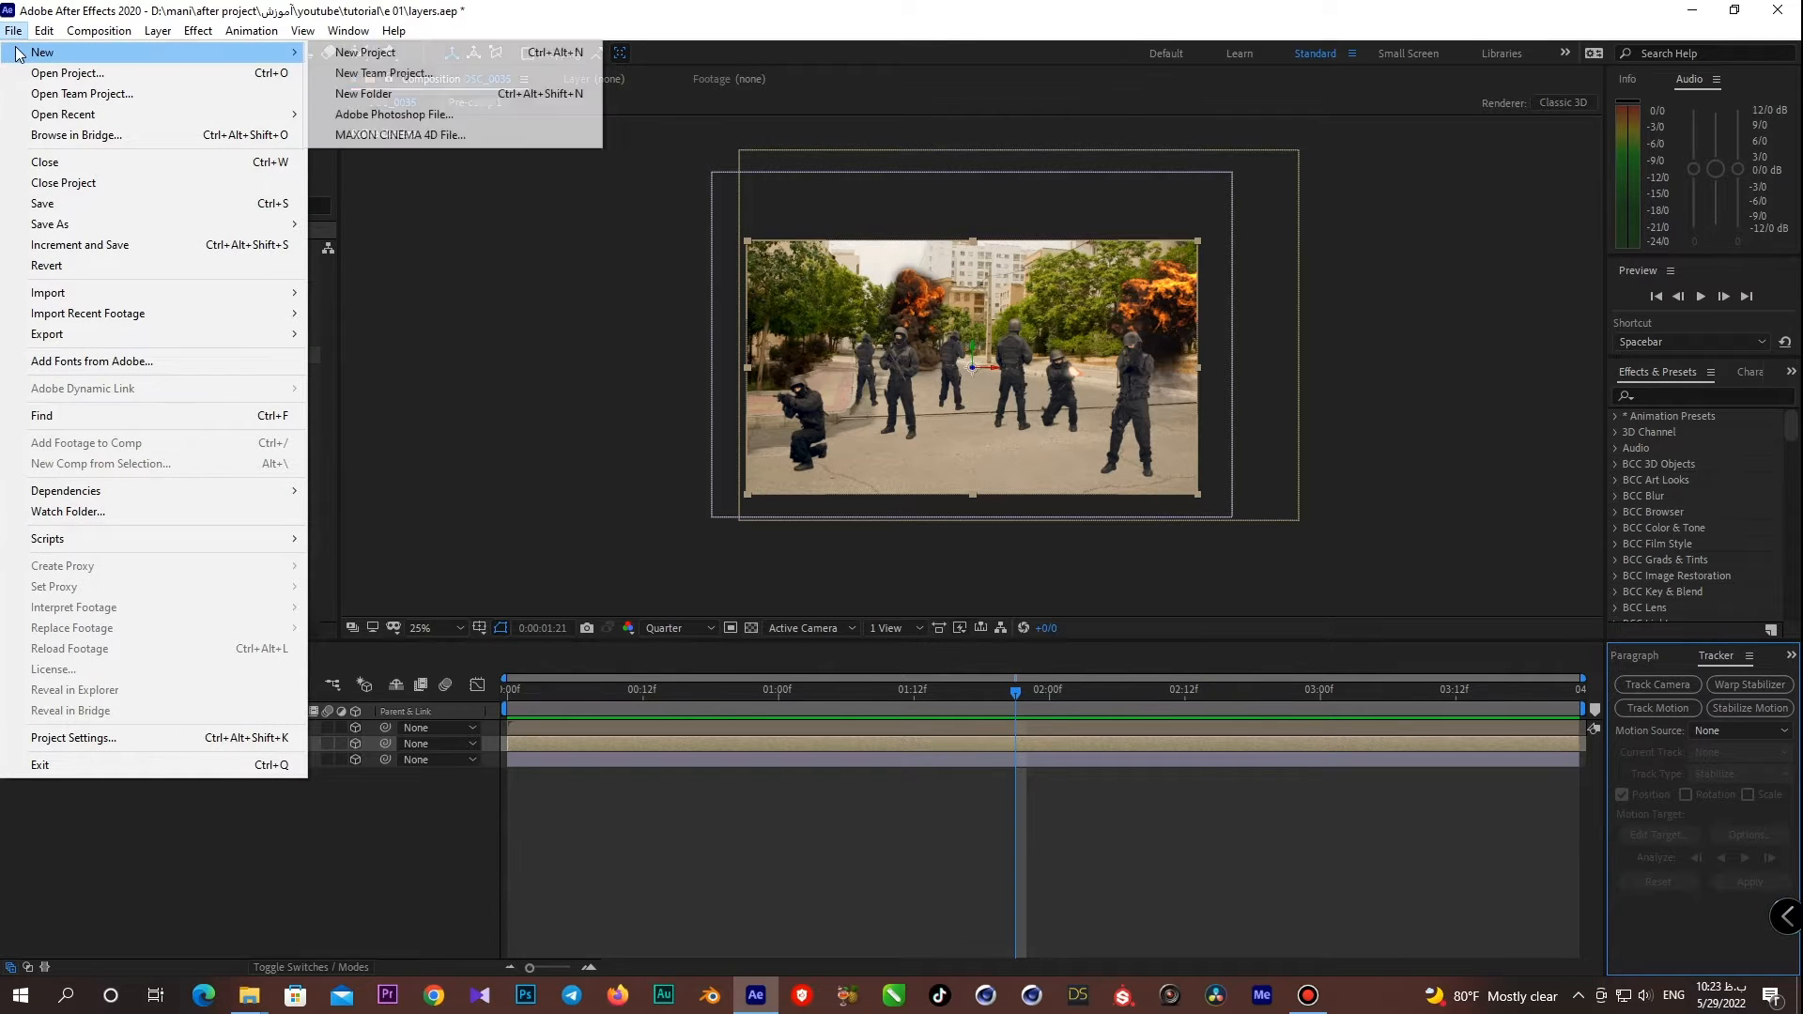
{"action": "left_click", "coordinate": [370, 59]}
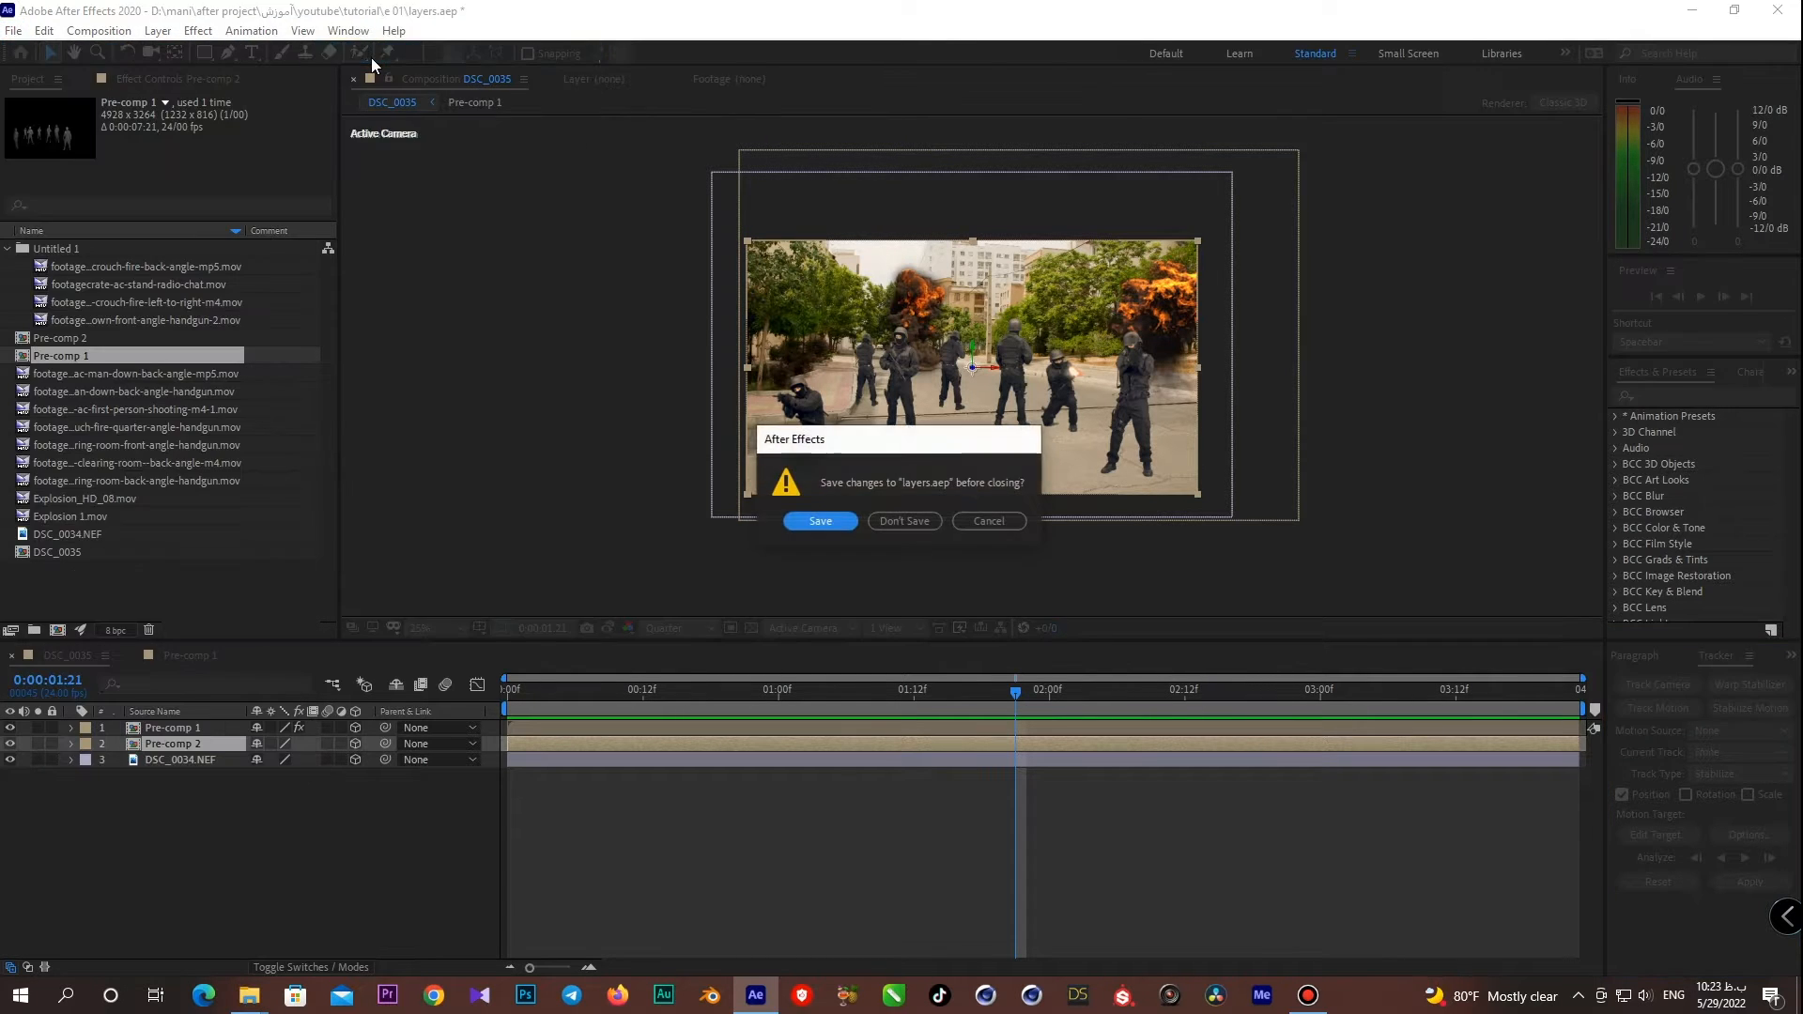
{"action": "left_click", "coordinate": [905, 524]}
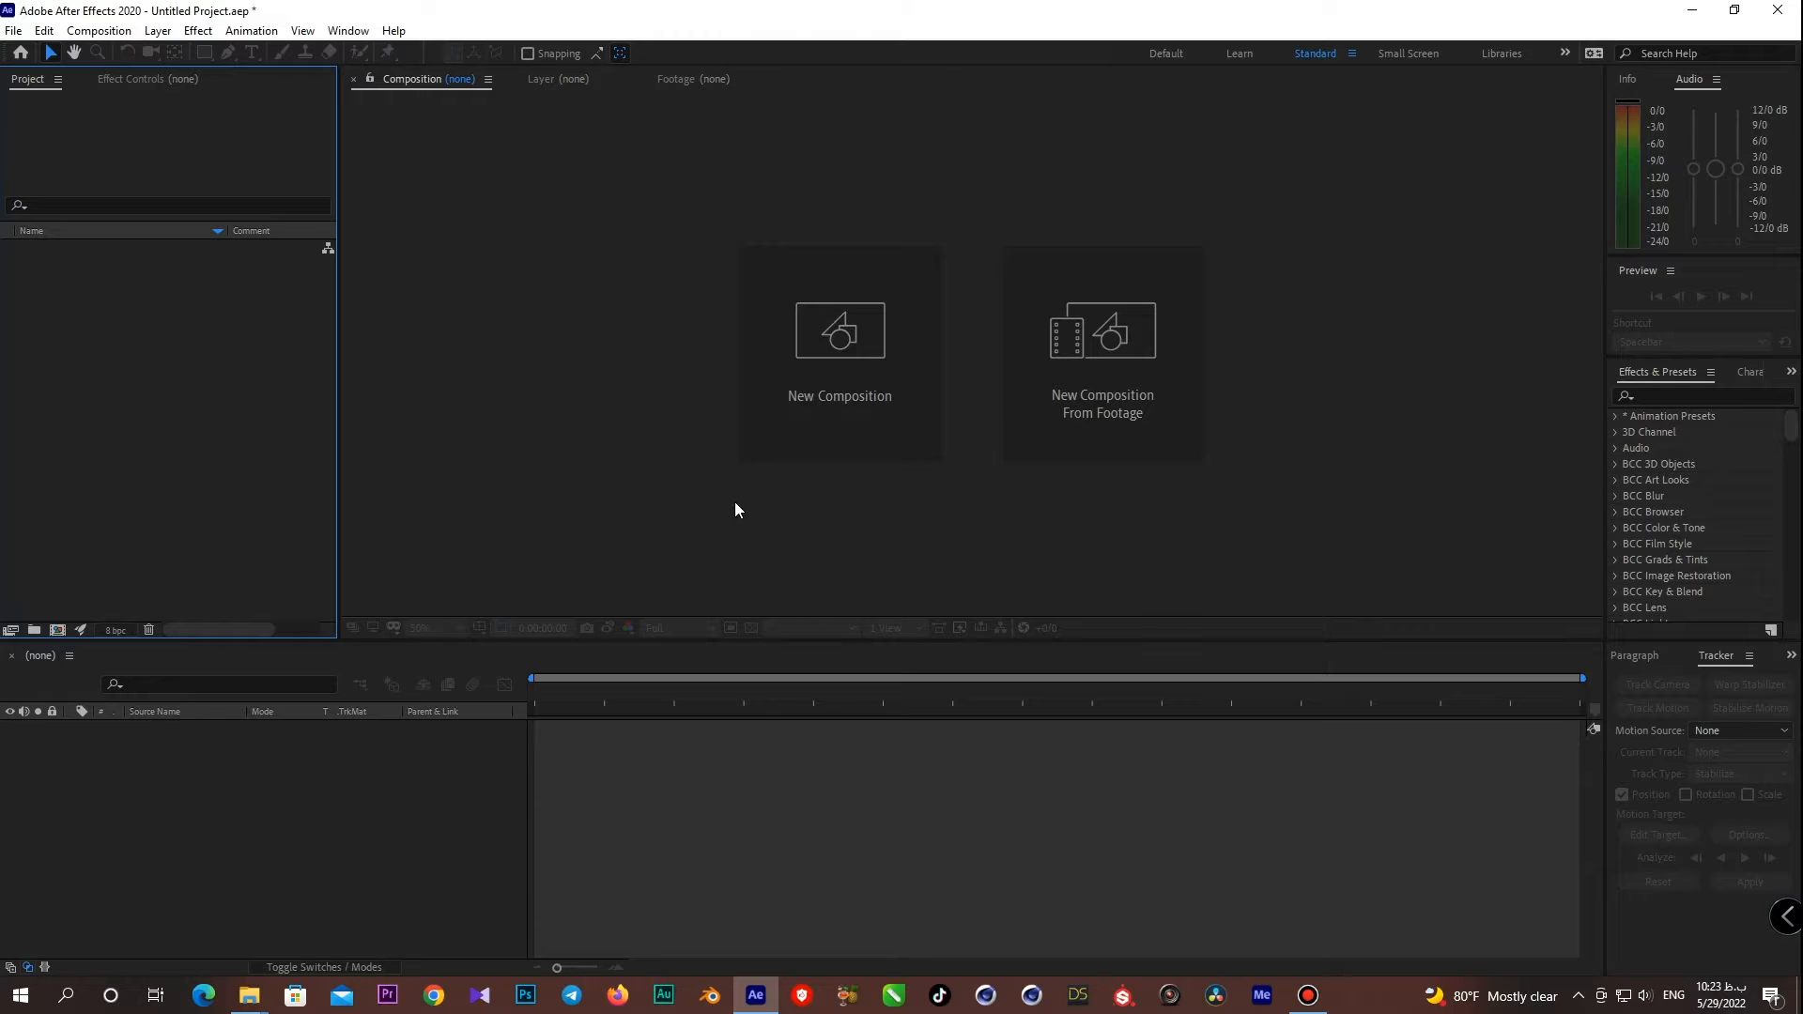
- Import the street 1 video from the ufo crash folder on the desktop into the project
{"action": "left_click", "coordinate": [13, 30]}
{"action": "mouse_move", "coordinate": [146, 298]}
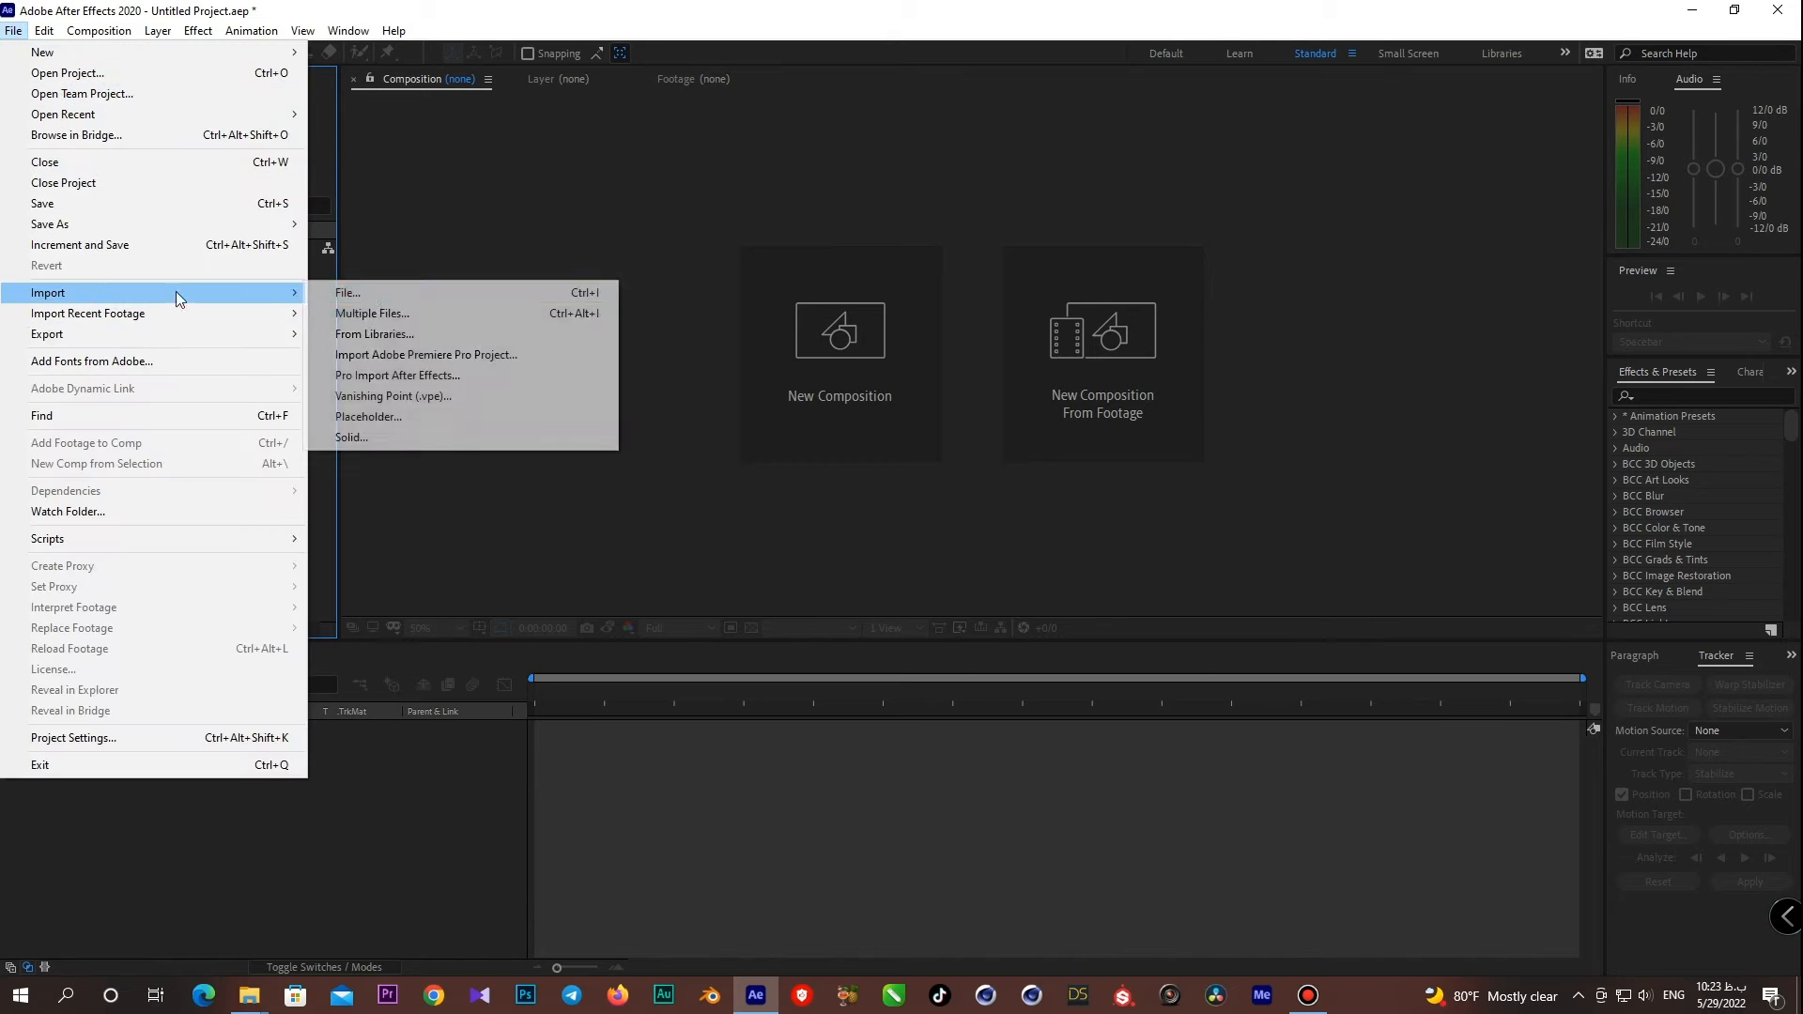
{"action": "left_click", "coordinate": [380, 290]}
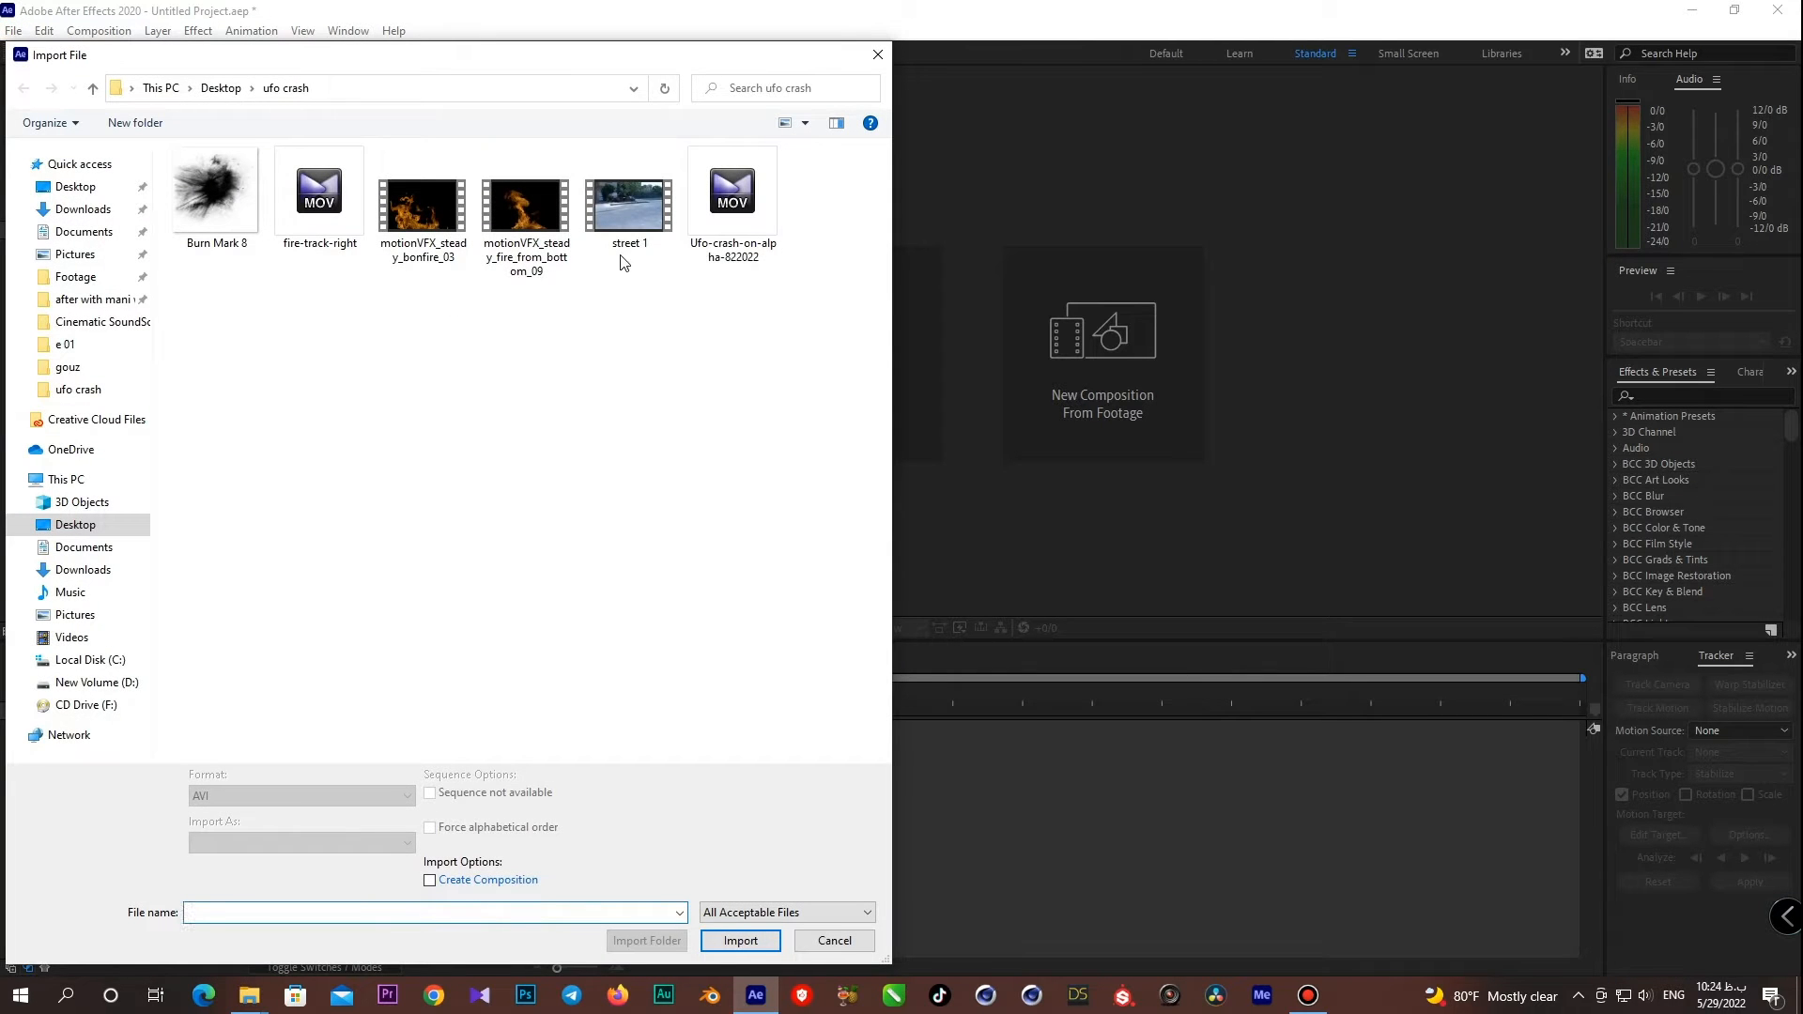
{"action": "left_click", "coordinate": [632, 215]}
{"action": "left_click", "coordinate": [741, 940]}
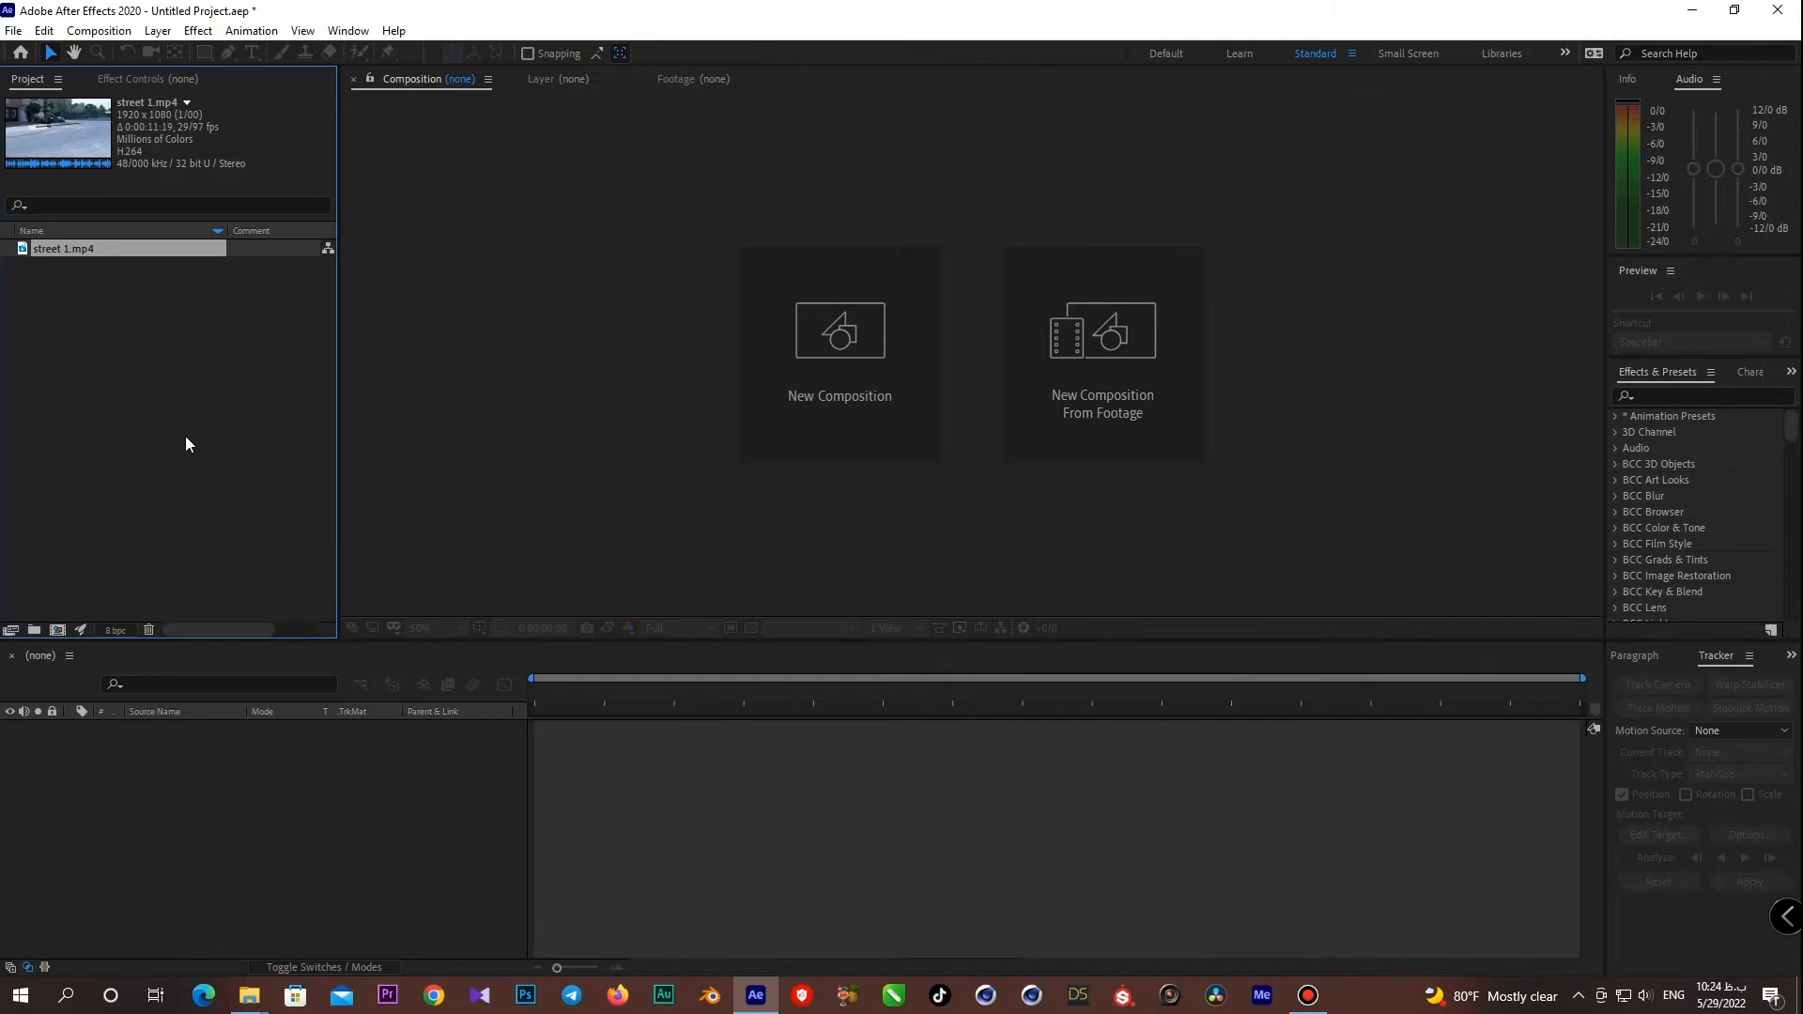
- Import the Ufo-crash-on-alpha-822022 clip from the ufo crash folder into the project
{"action": "left_click", "coordinate": [129, 362]}
{"action": "key", "text": "ctrl+i"}
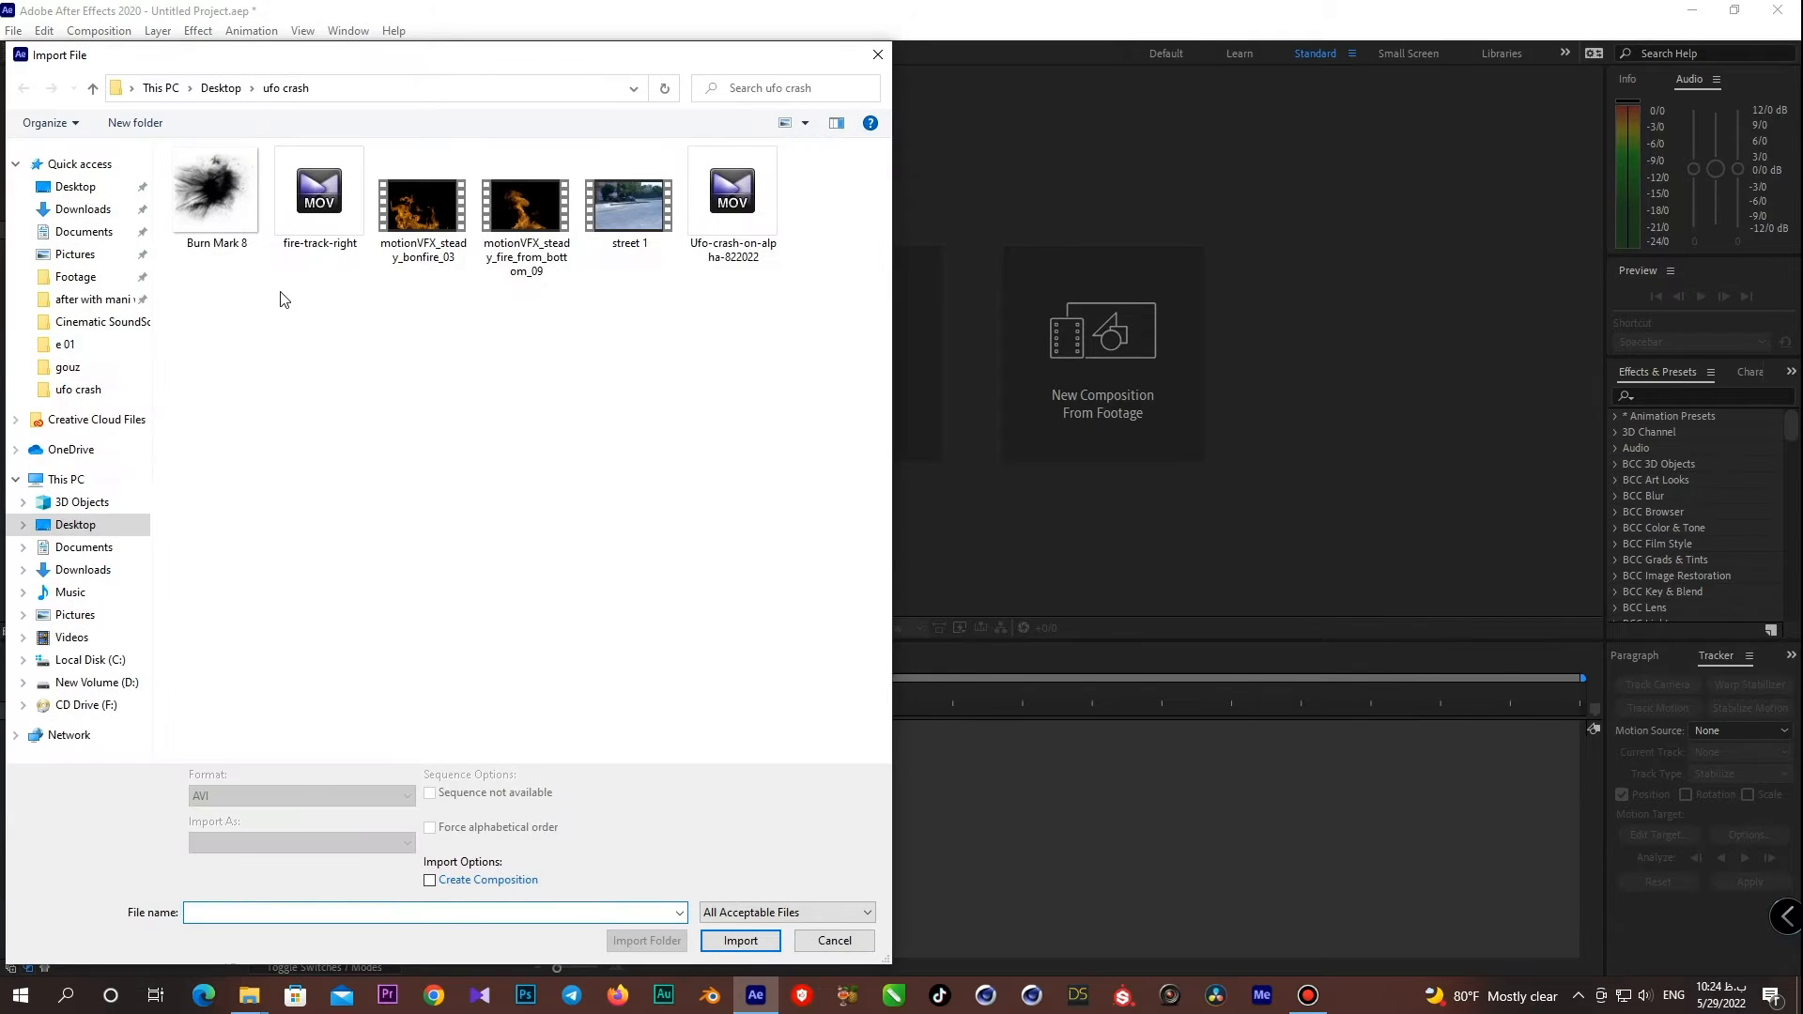
{"action": "left_click", "coordinate": [742, 208]}
{"action": "left_click", "coordinate": [740, 940]}
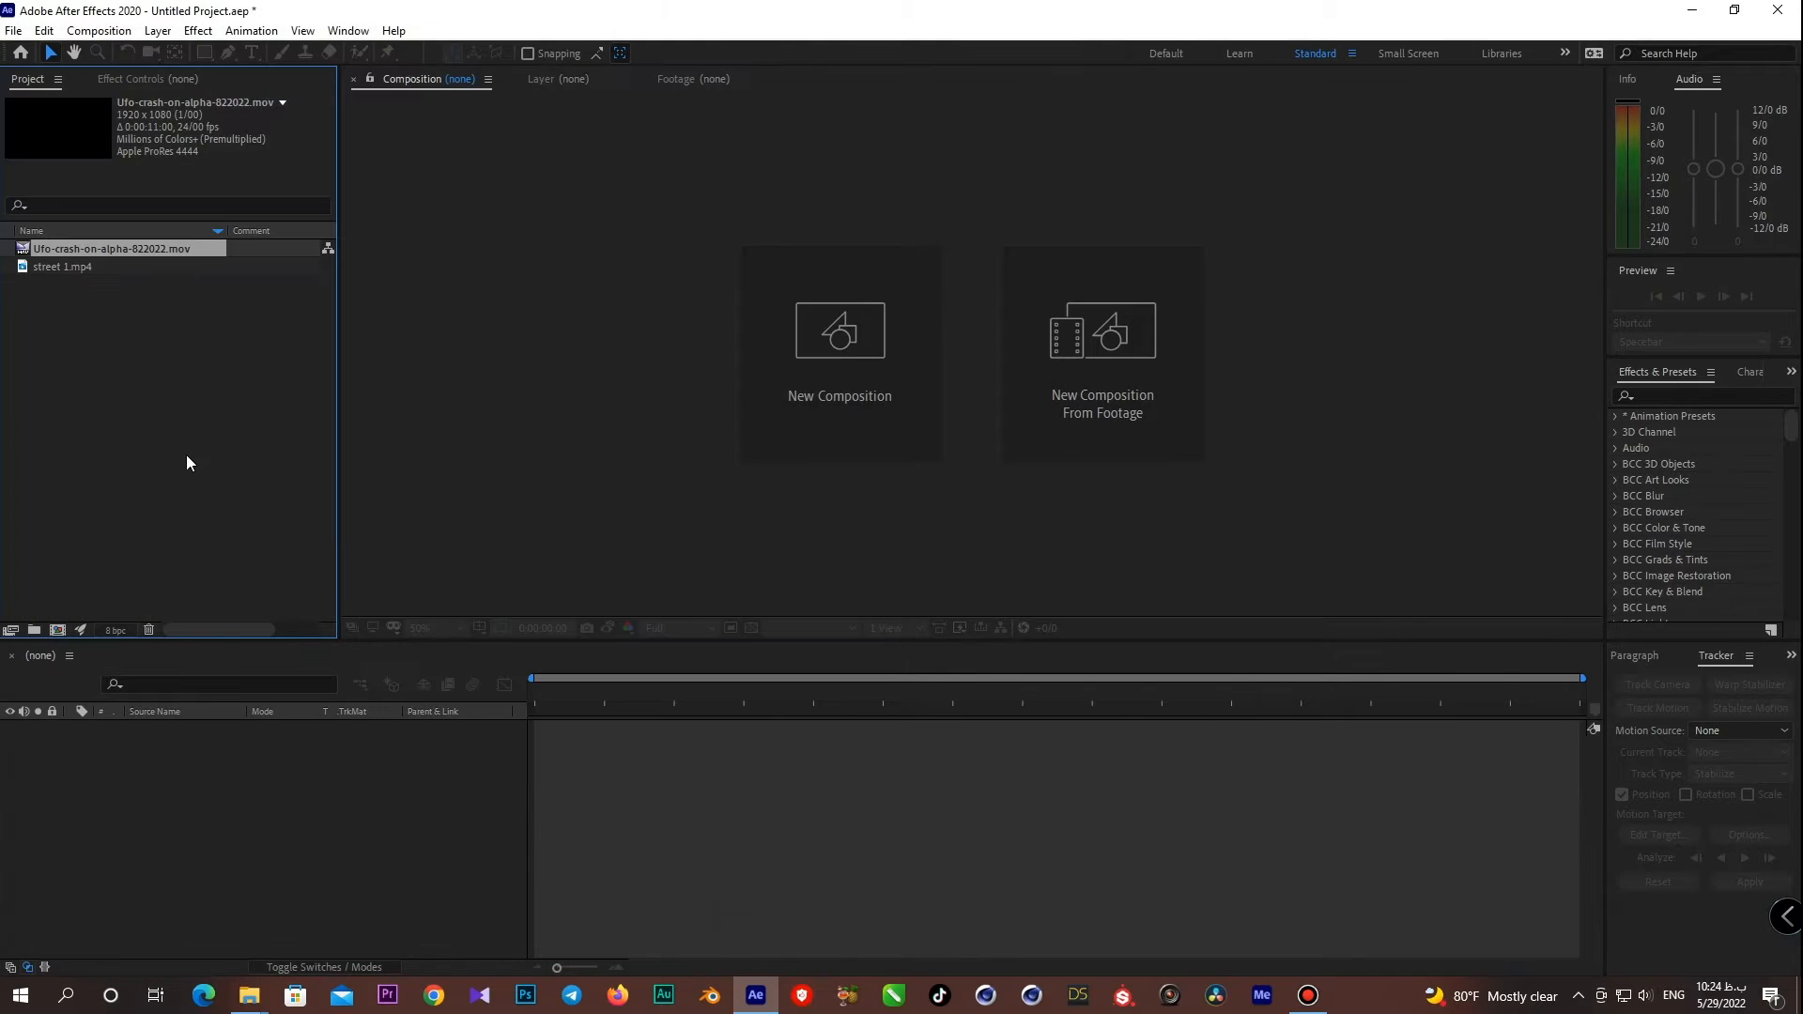
- Switch to File Explorer and bring motionVFX_steady_bonfire_03 from the ufo crash folder into the After Effects project
{"action": "left_click", "coordinate": [141, 428]}
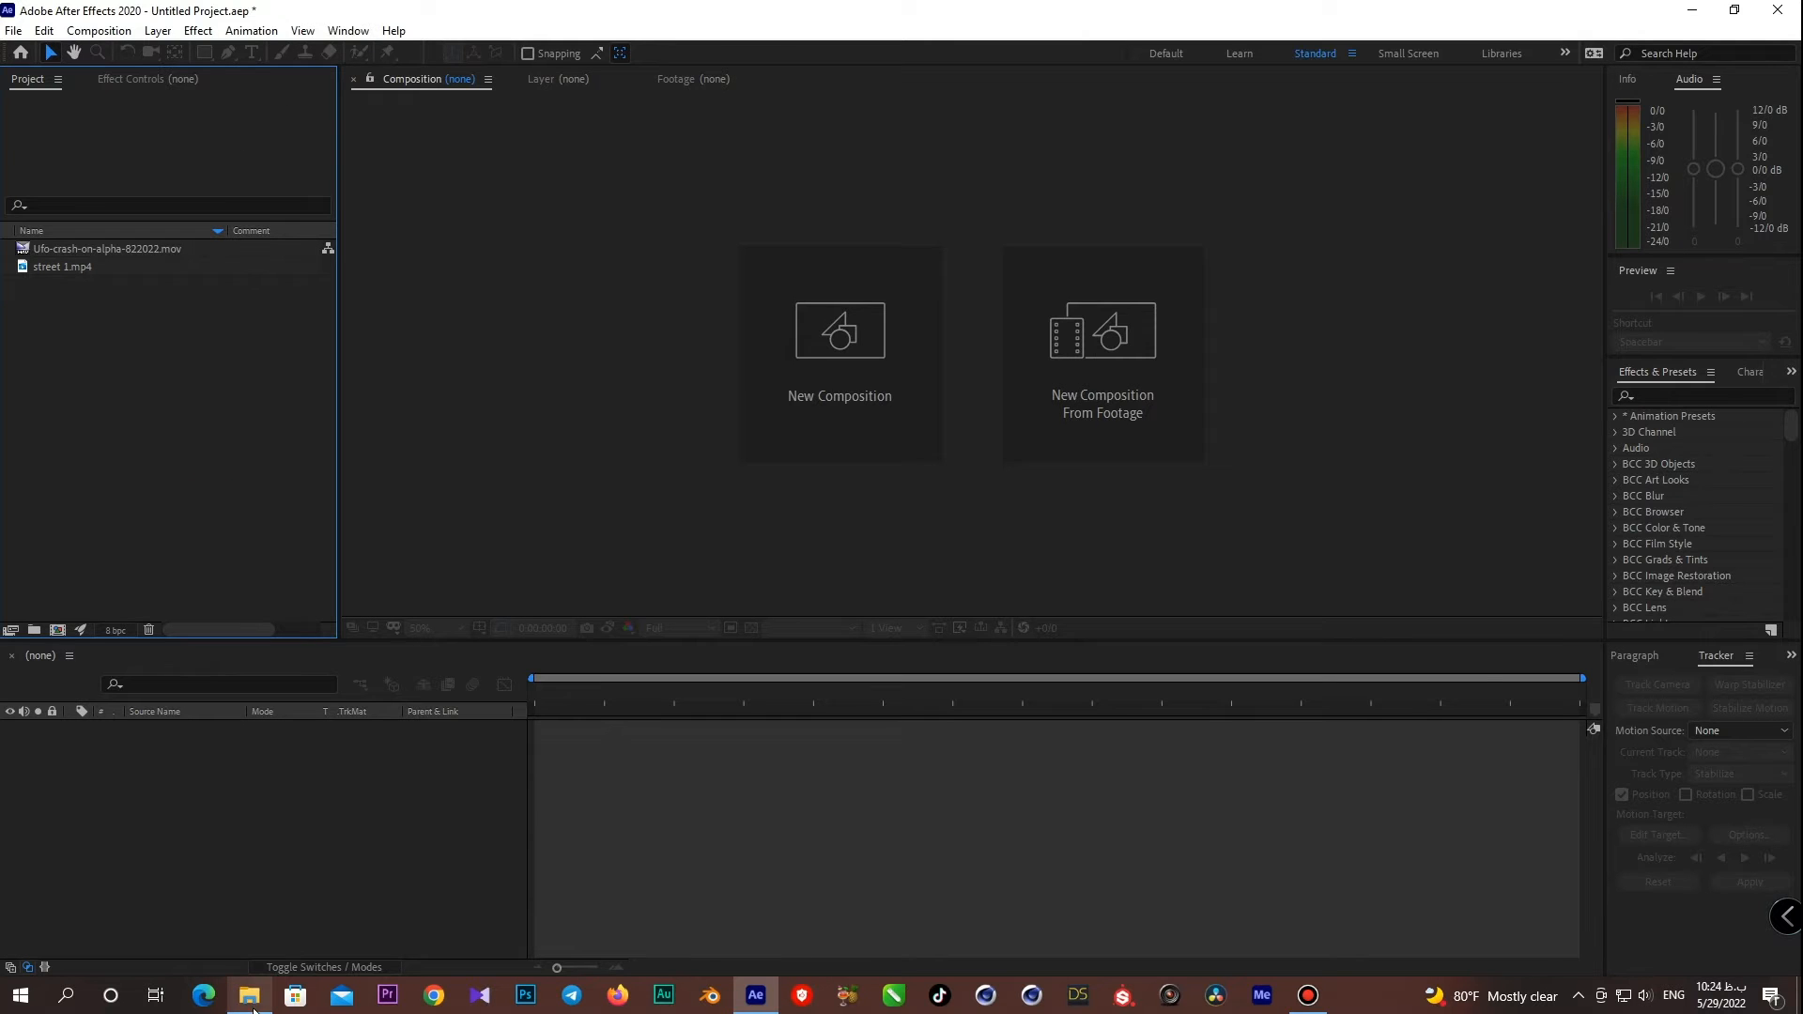
{"action": "left_click", "coordinate": [249, 995]}
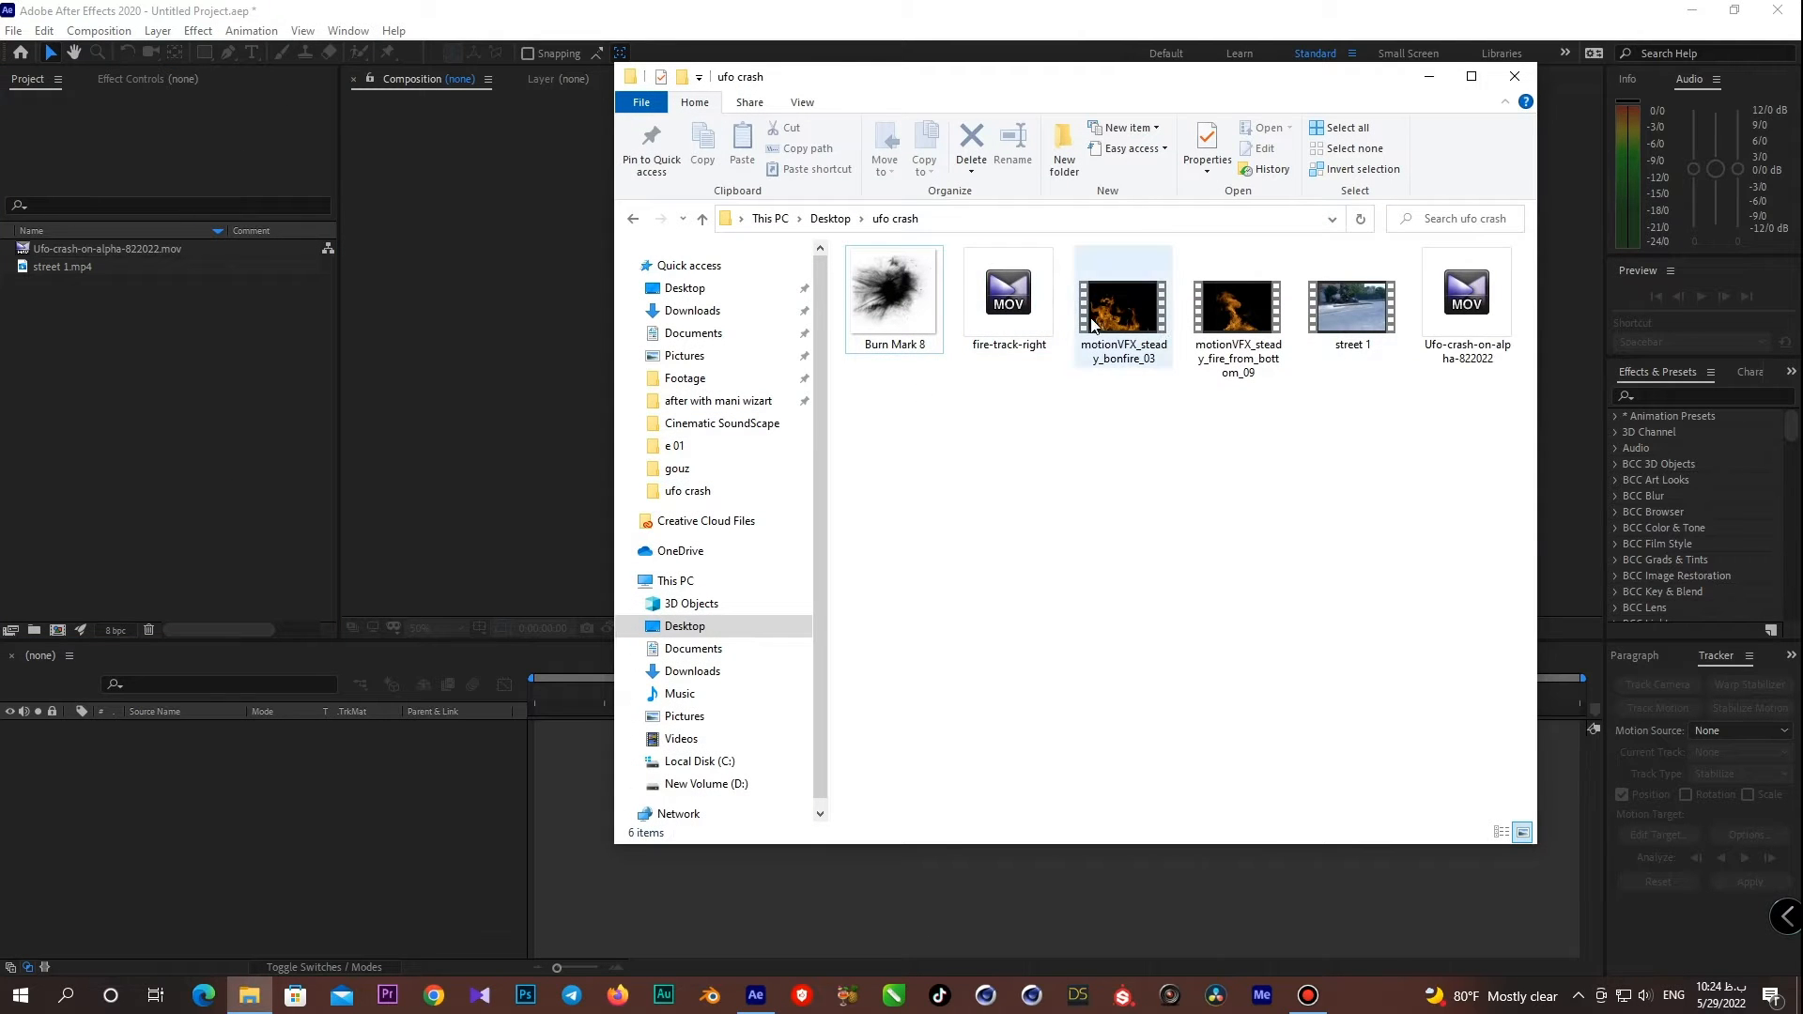
{"action": "left_click_drag", "start_coordinate": [1123, 310], "coordinate": [152, 411]}
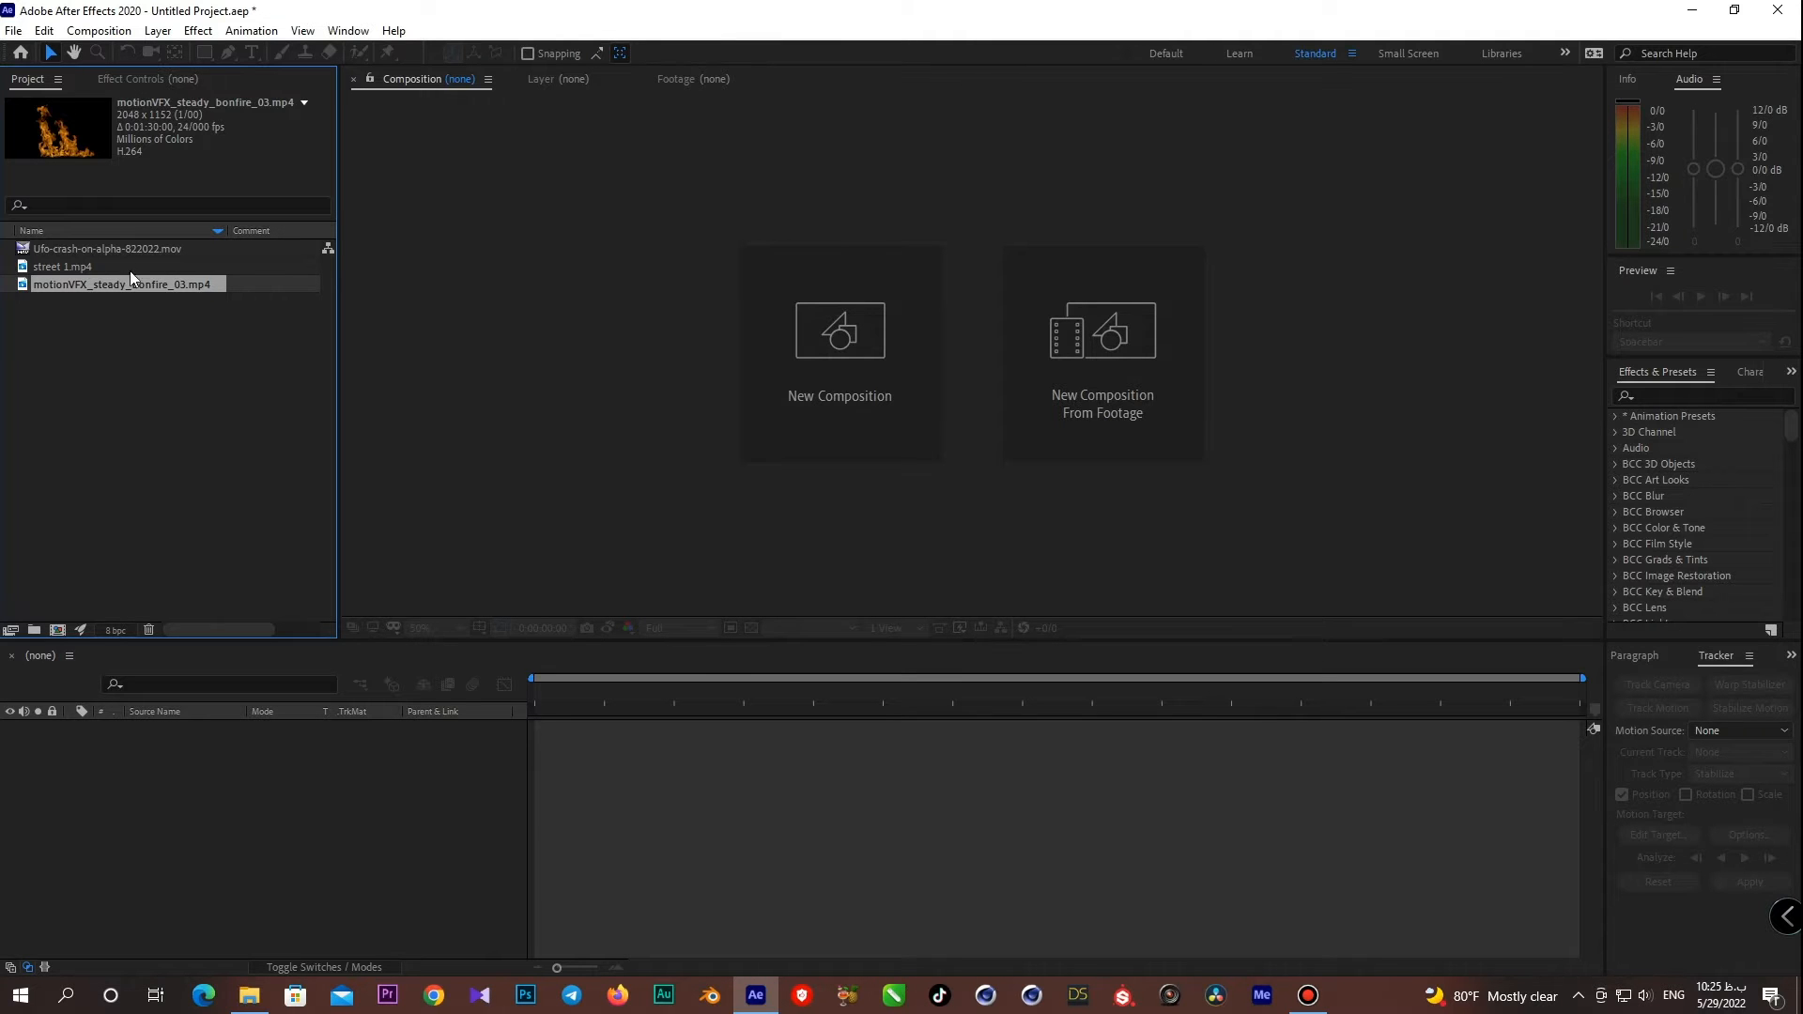
- Create a new composition named "ufo crash" with a duration of 30 seconds
{"action": "left_click", "coordinate": [102, 29]}
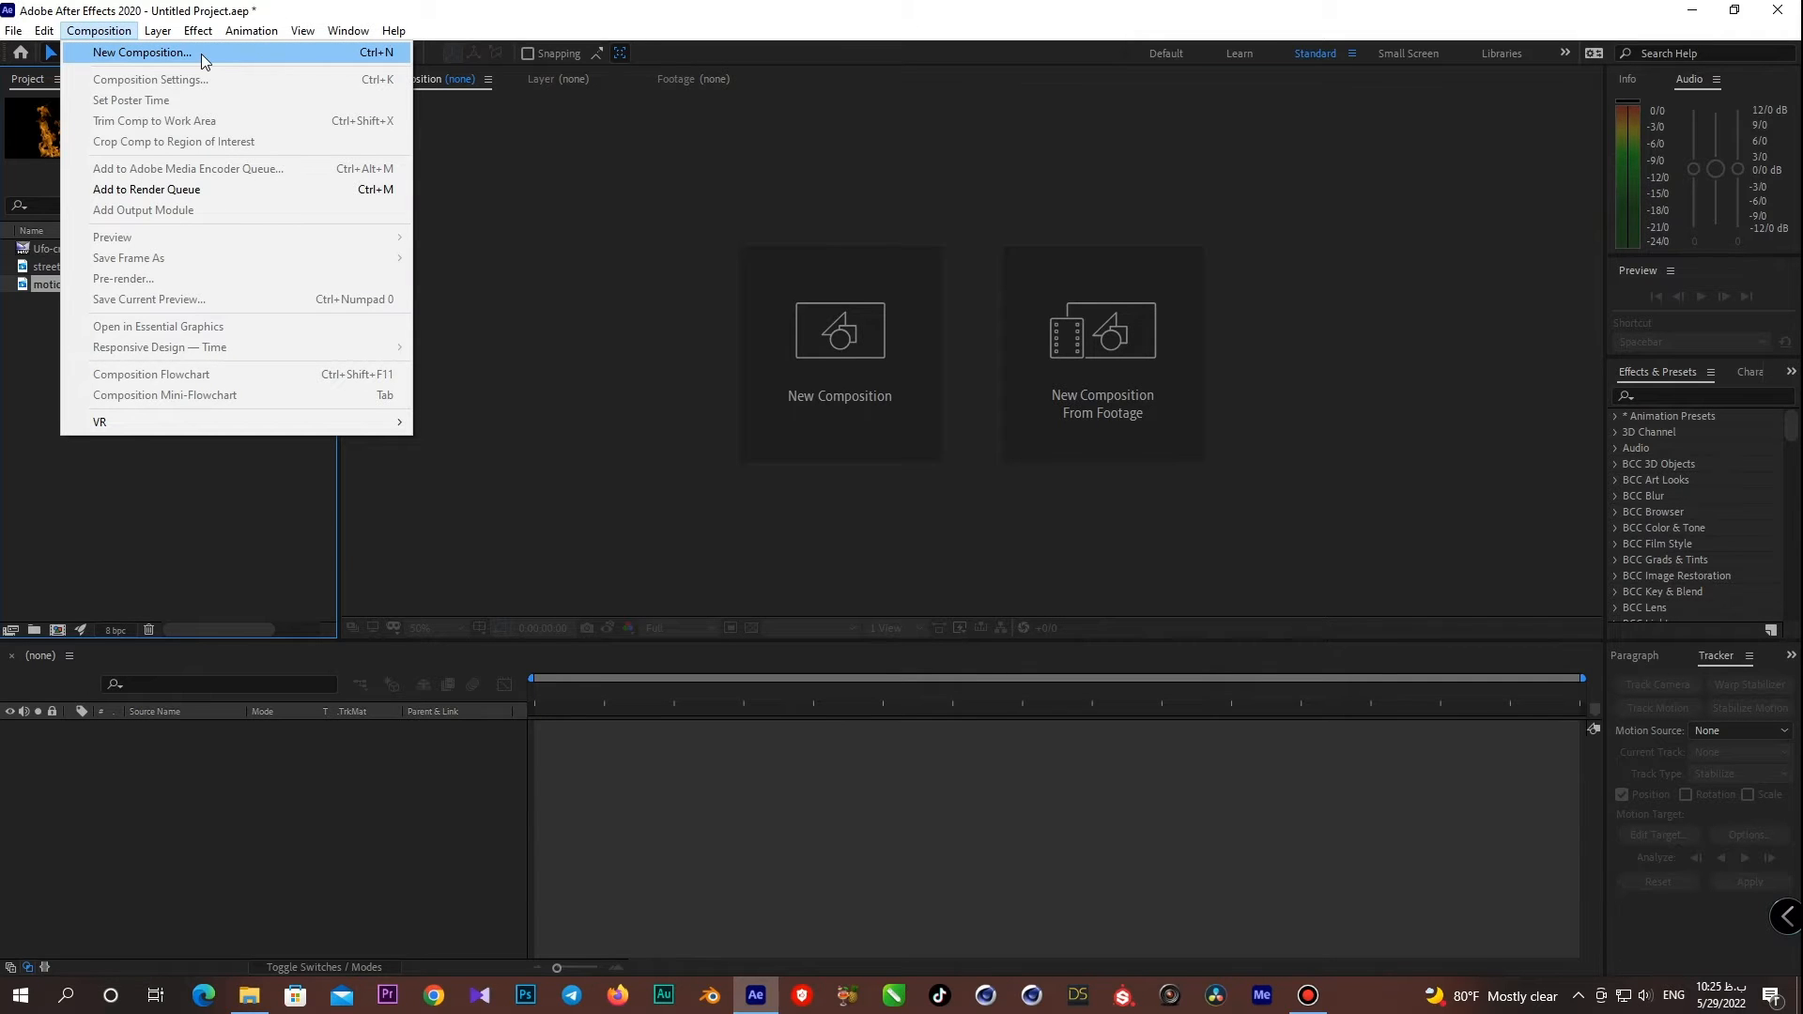
{"action": "left_click", "coordinate": [103, 576]}
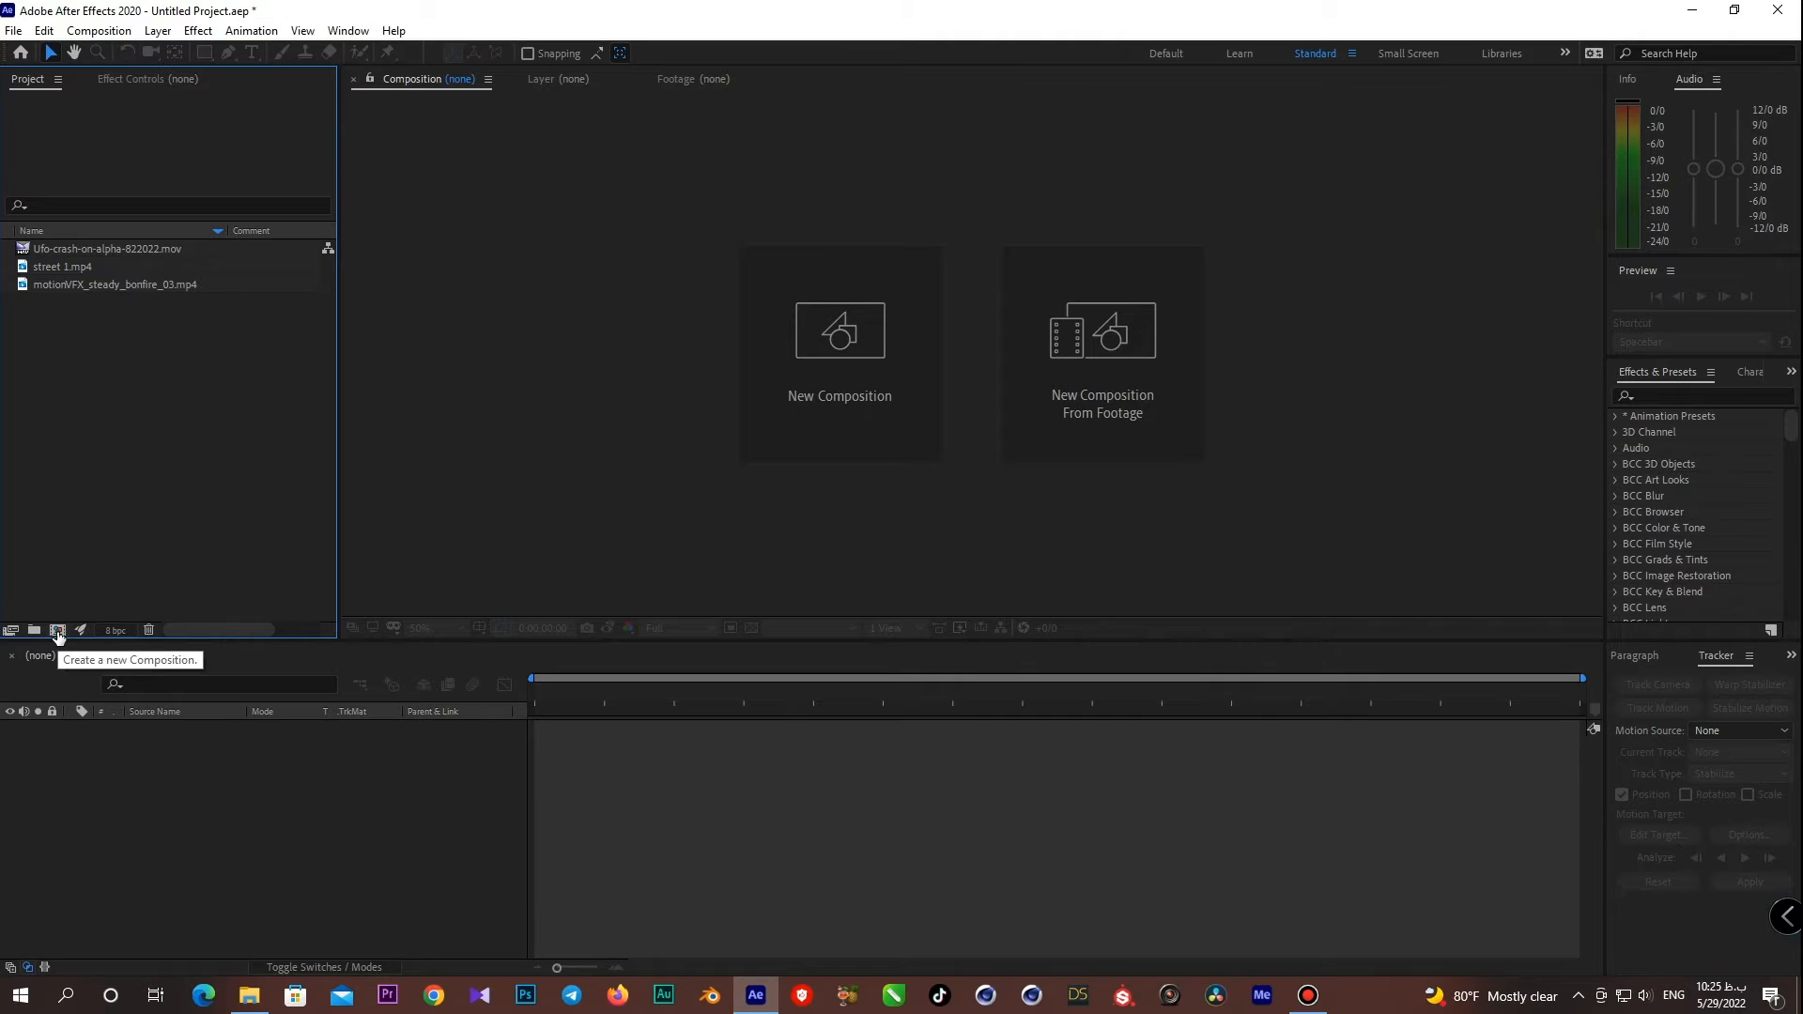
{"action": "left_click", "coordinate": [57, 635]}
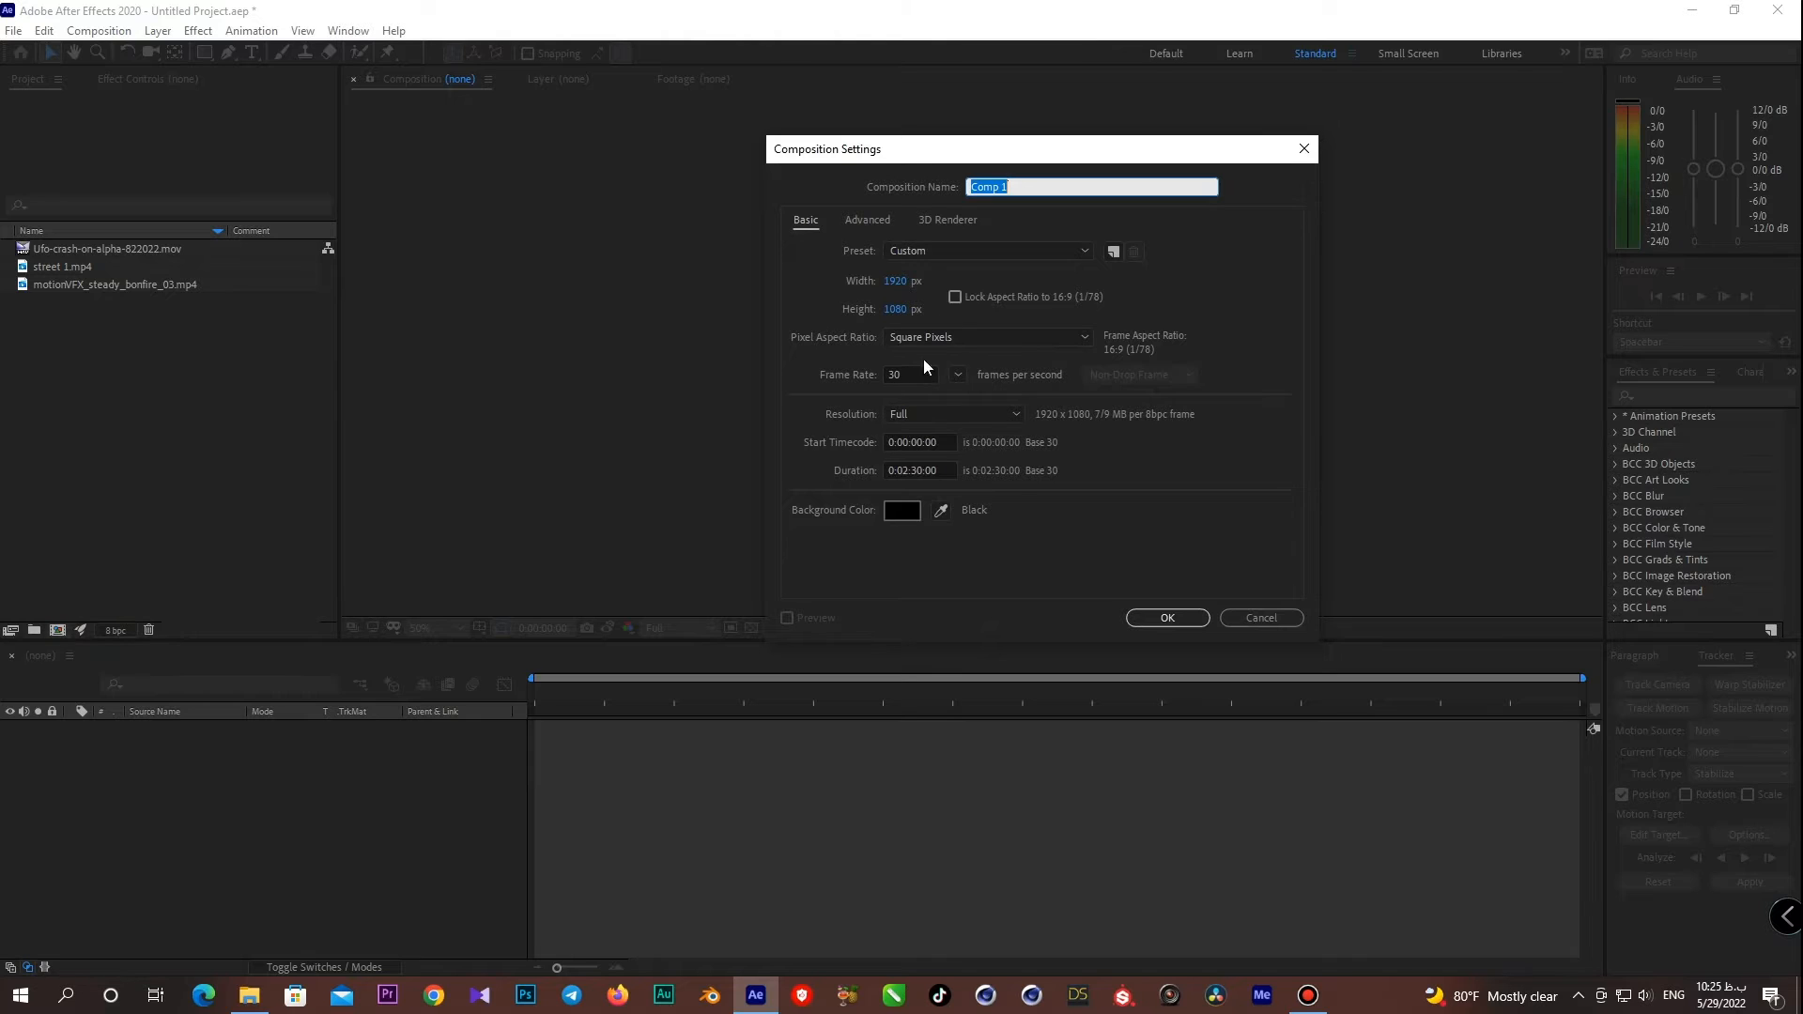
{"action": "type", "text": "ufo crash"}
{"action": "left_click", "coordinate": [948, 472]}
{"action": "type", "text": "3000"}
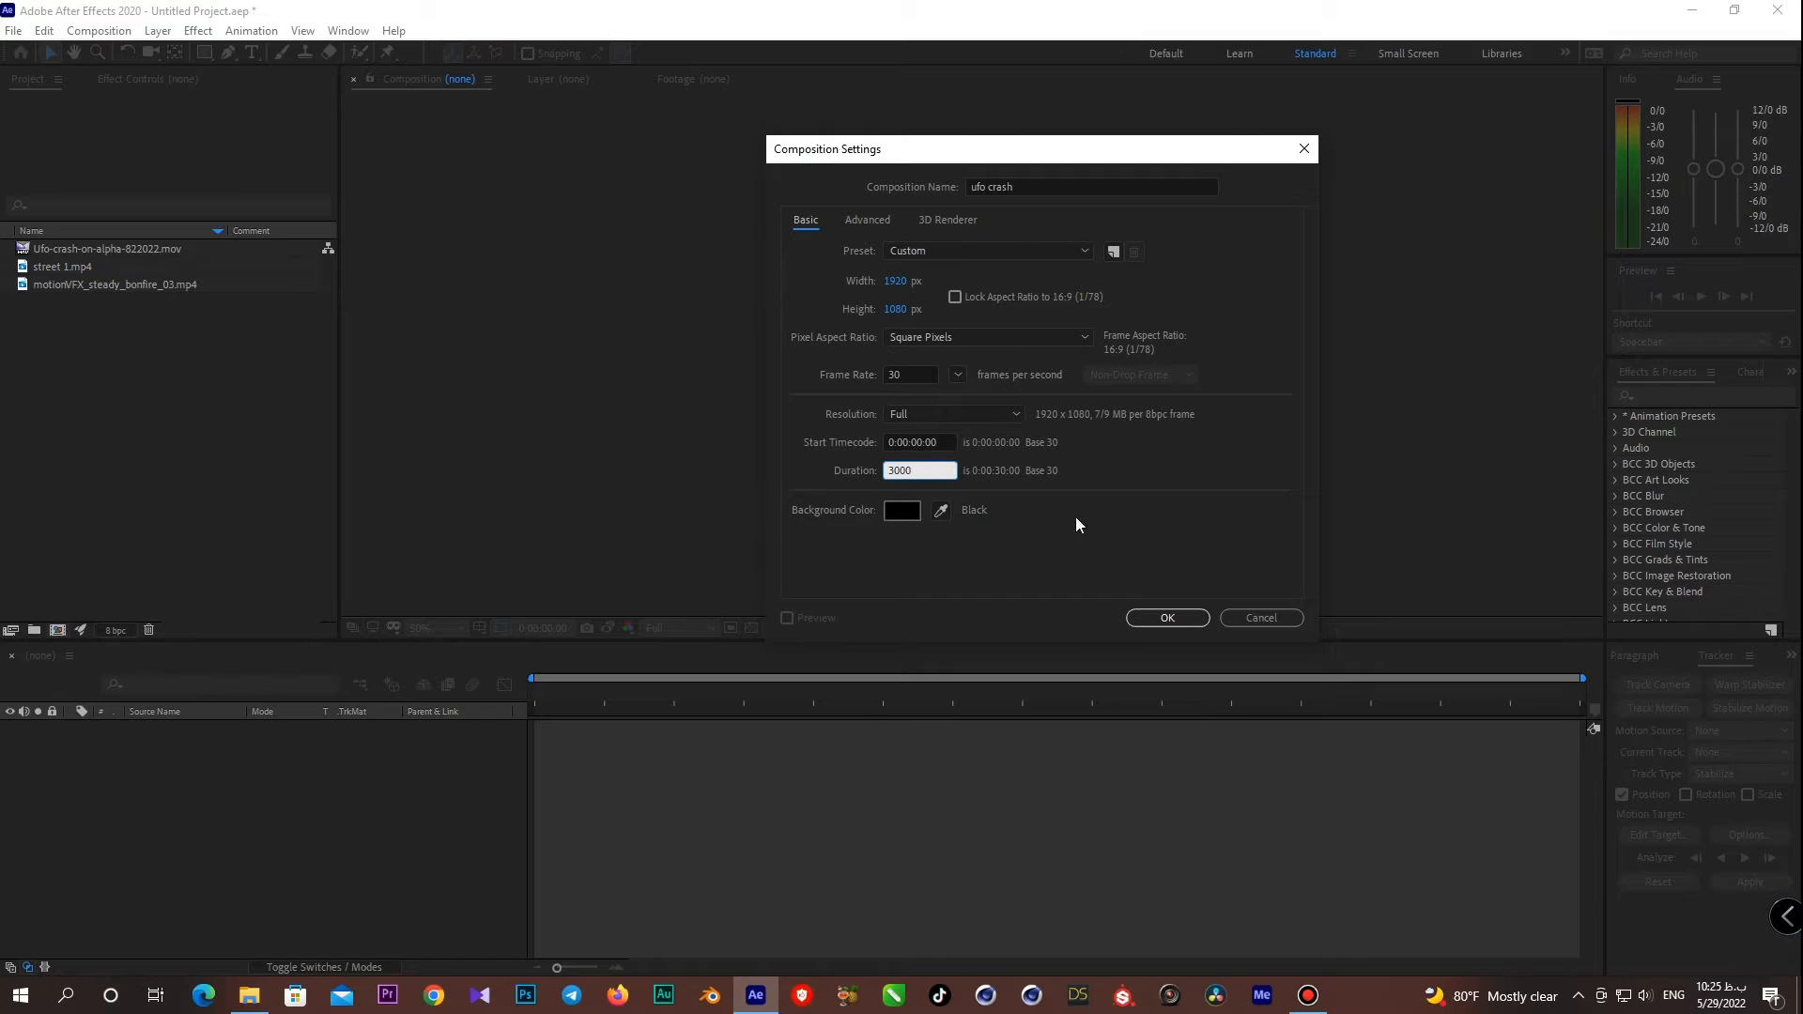
{"action": "left_click", "coordinate": [1157, 620]}
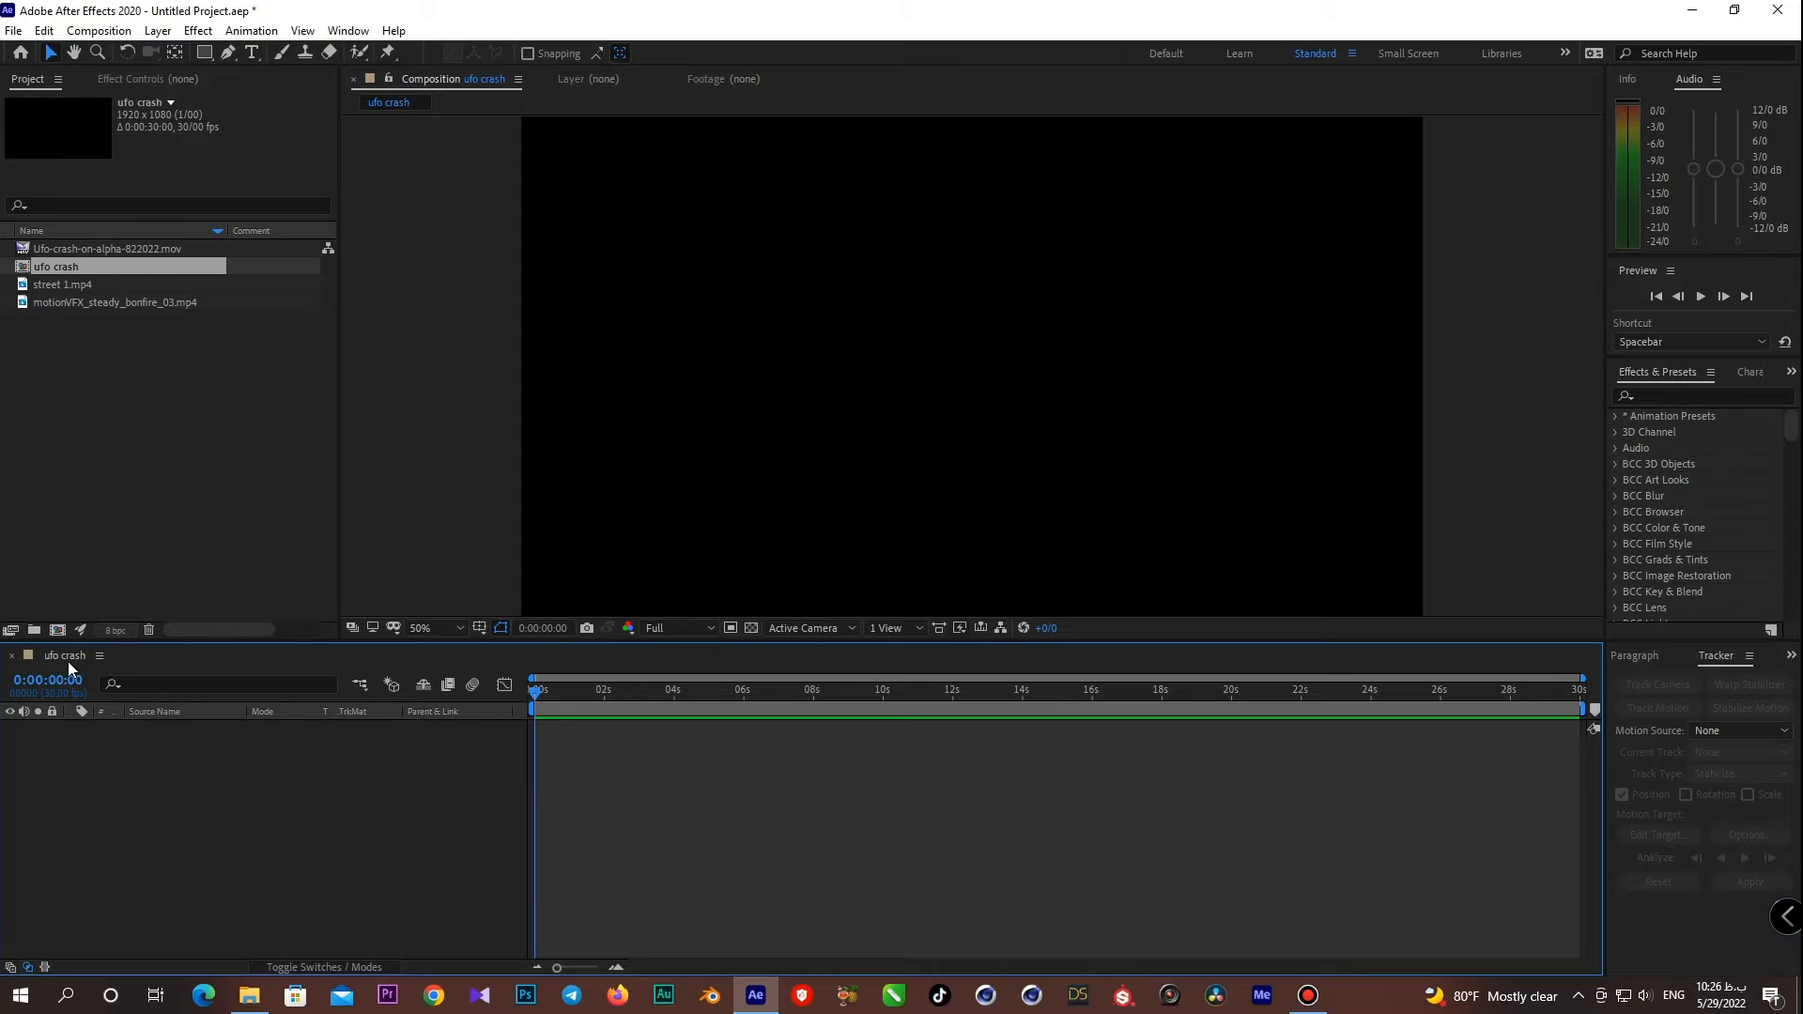
- Close and reopen the ufo crash composition's timeline, and add street 1.mp4 to it as a layer
{"action": "left_click", "coordinate": [12, 655]}
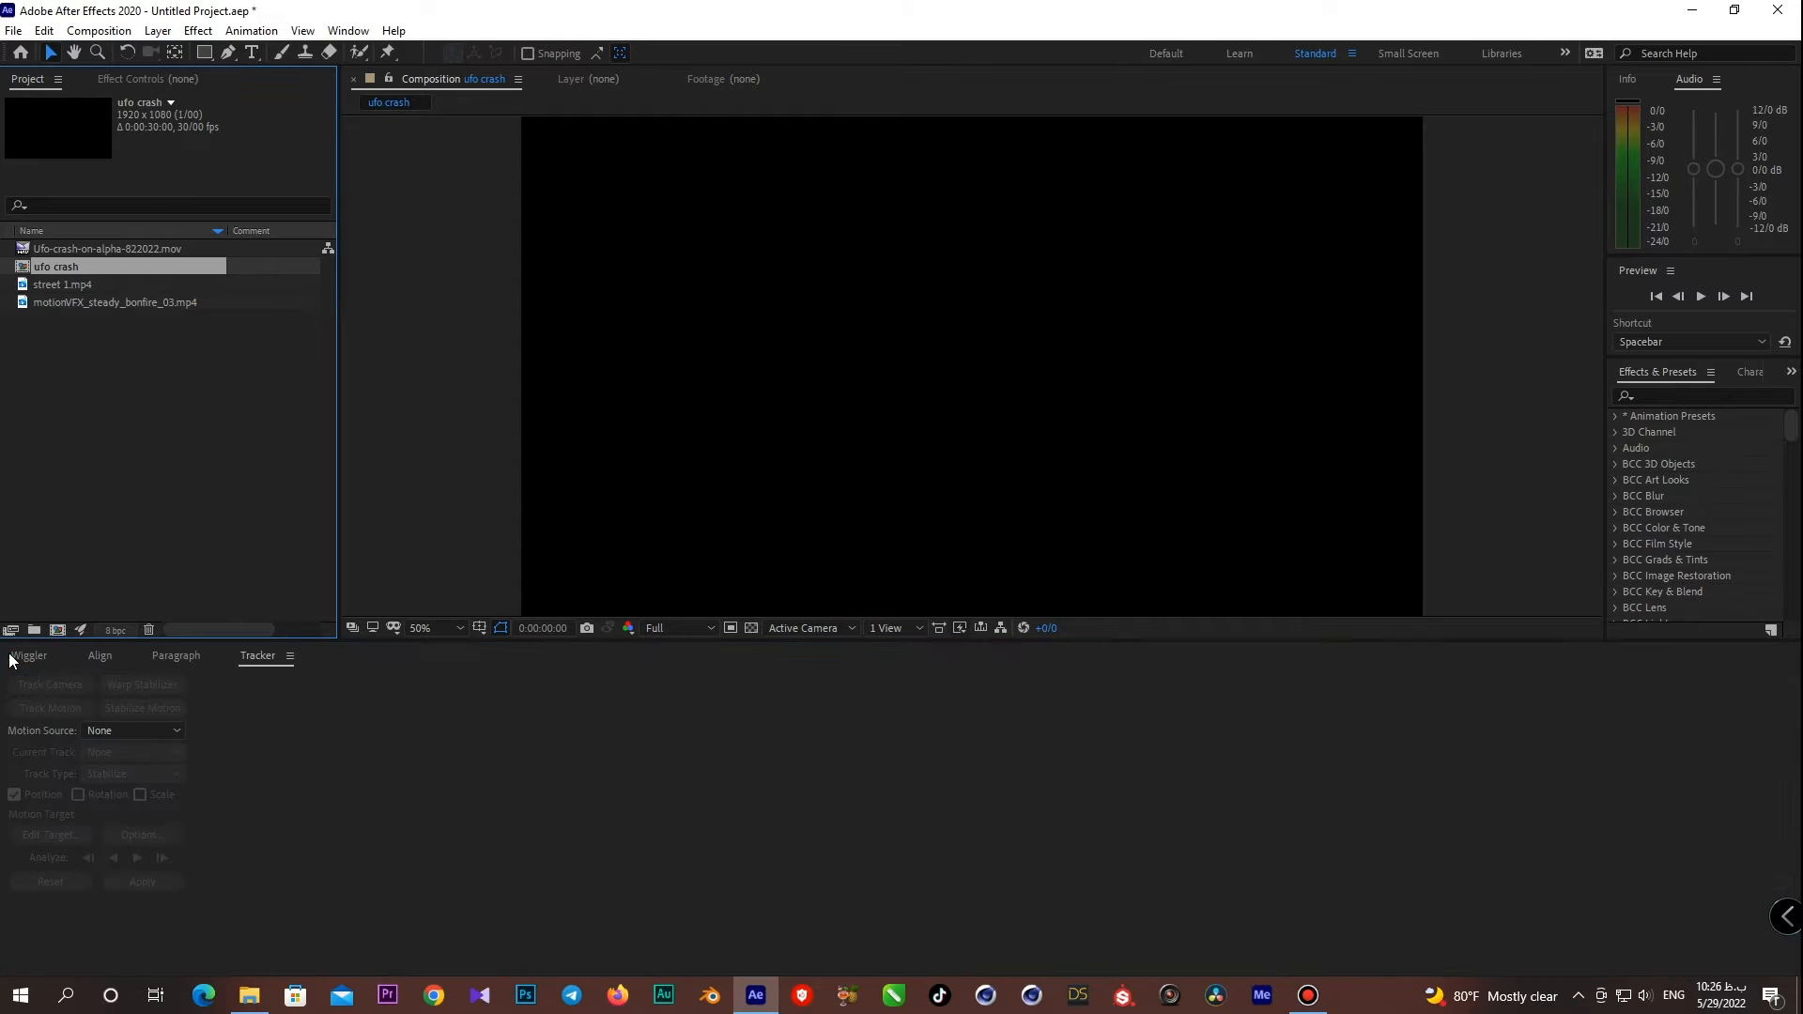
{"action": "double_click", "coordinate": [23, 269]}
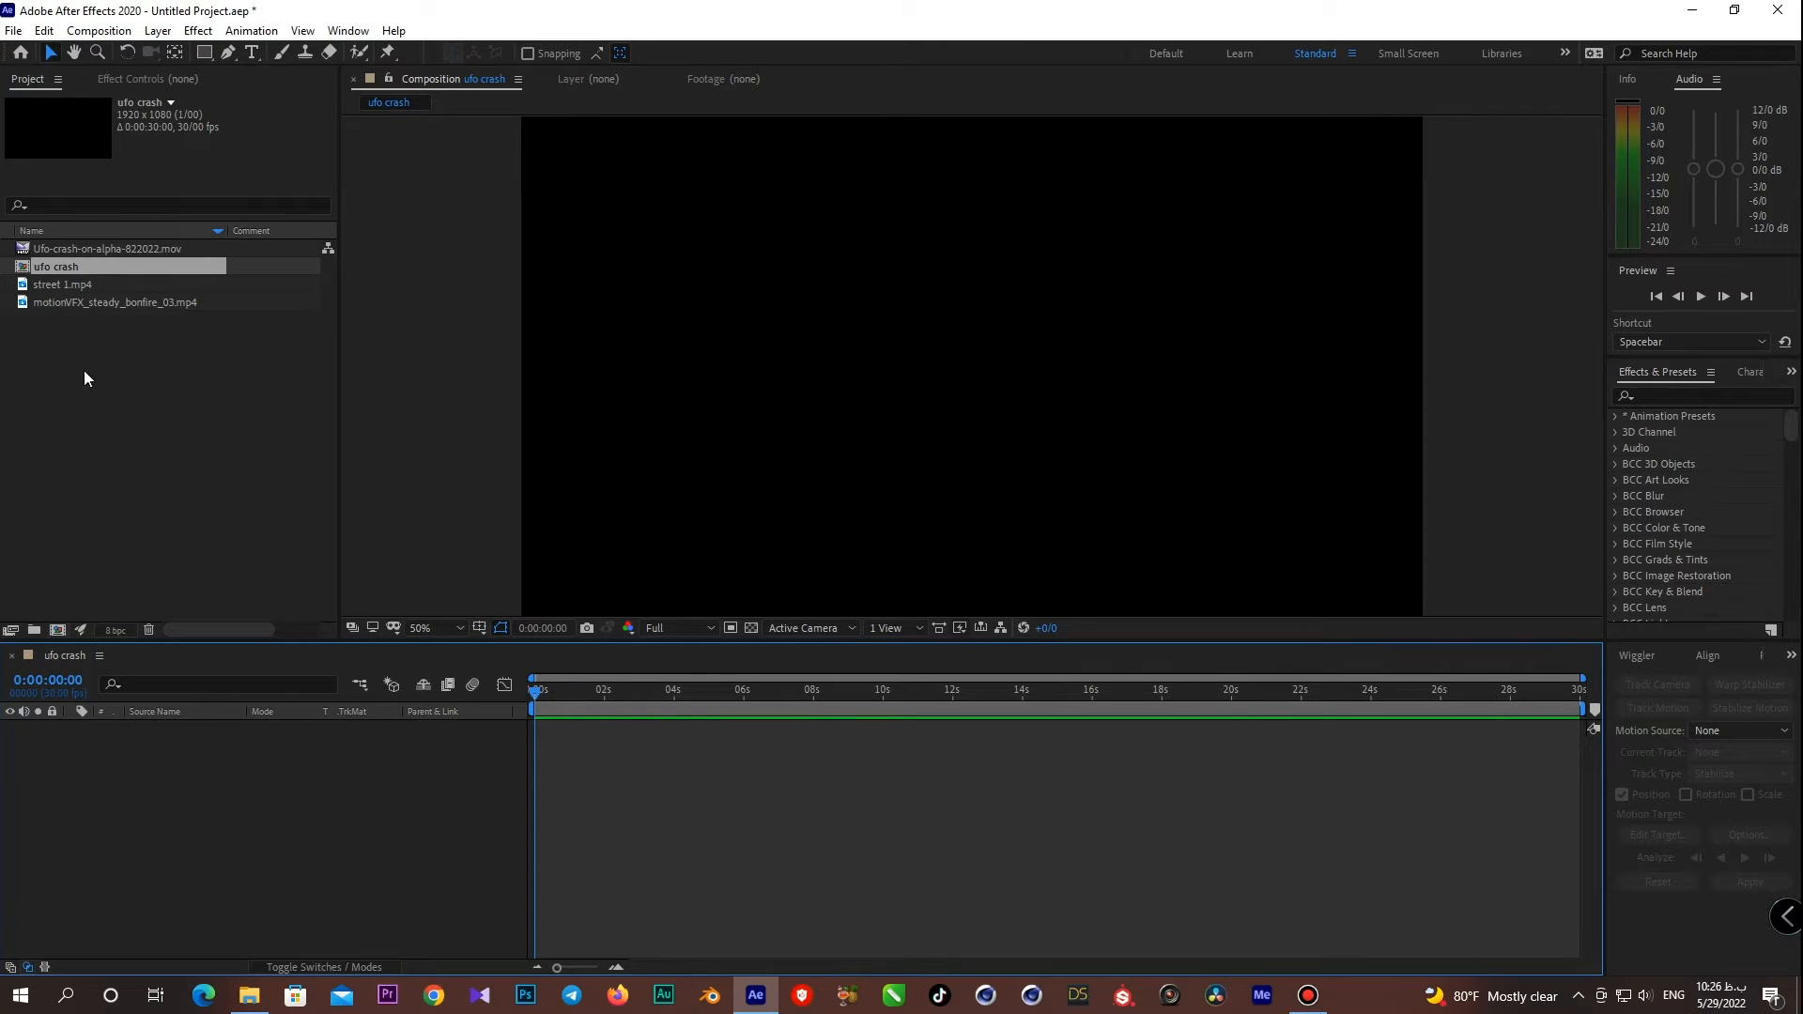
{"action": "left_click_drag", "start_coordinate": [59, 285], "coordinate": [76, 776]}
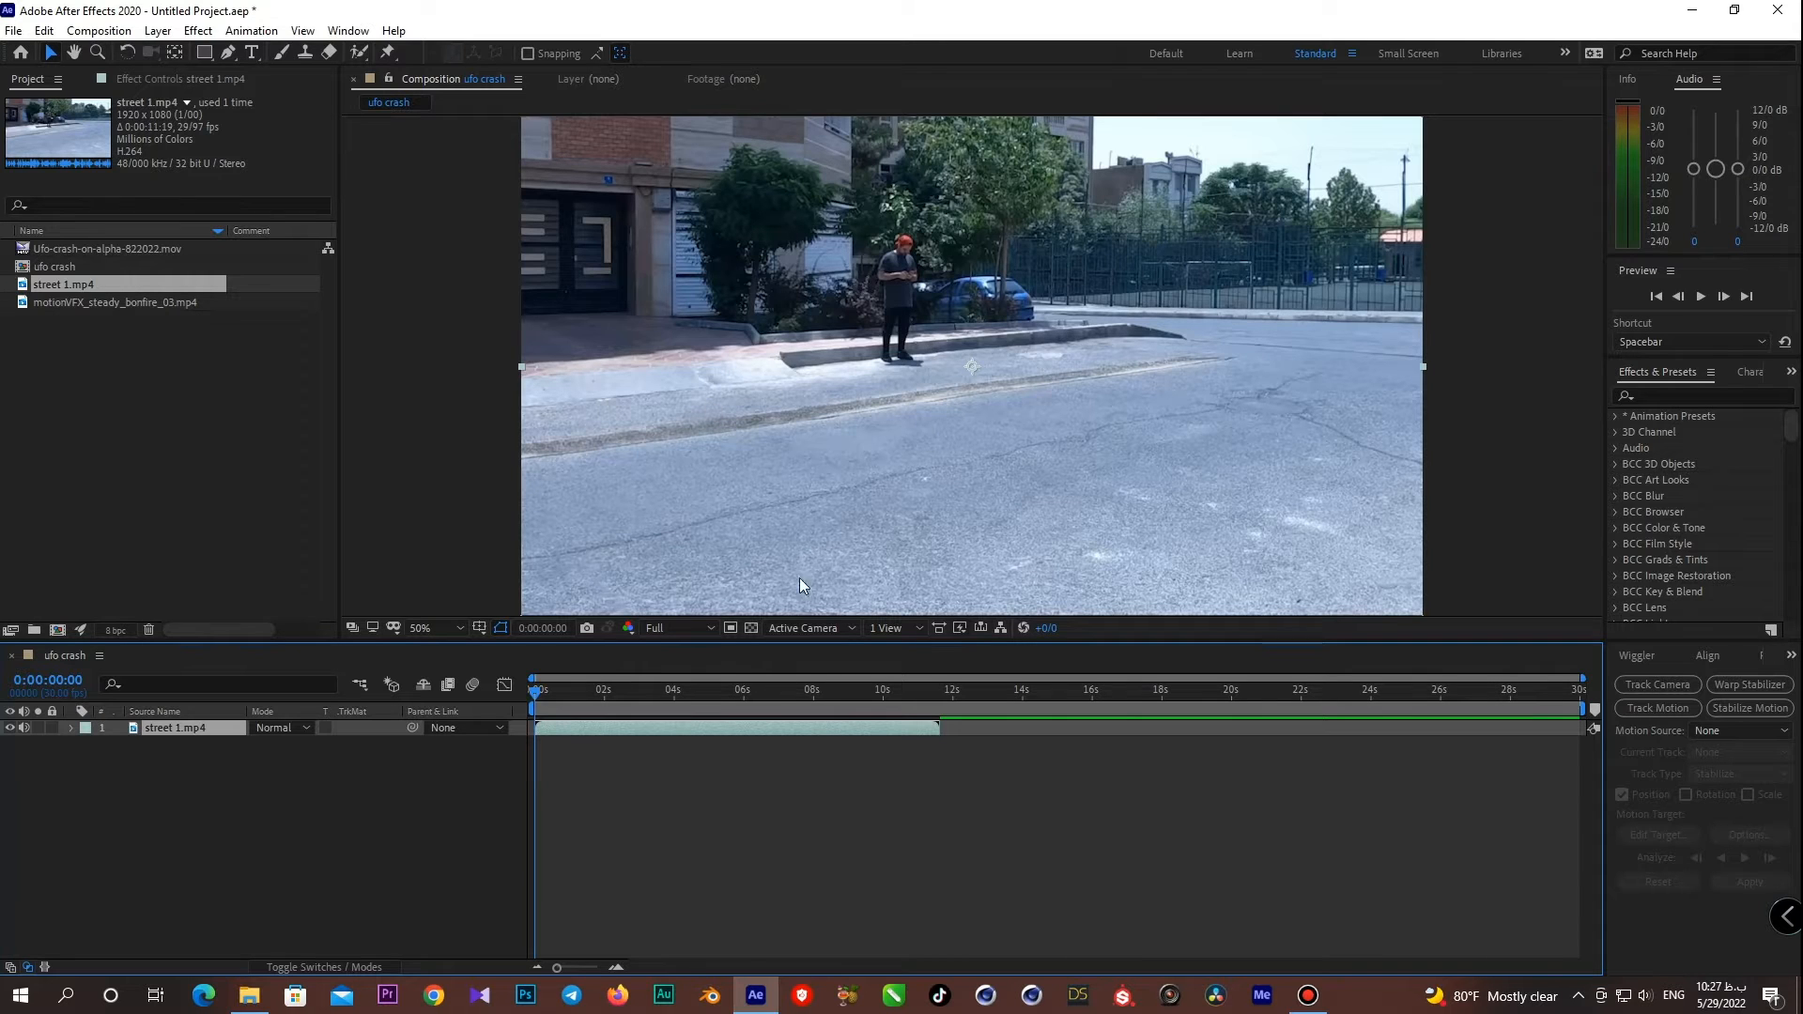
- Play back the street footage from about one second into the composition
{"action": "mouse_move", "coordinate": [538, 692]}
{"action": "left_mouse_down"}
{"action": "mouse_move", "coordinate": [892, 688]}
{"action": "mouse_move", "coordinate": [566, 710]}
{"action": "left_mouse_up"}
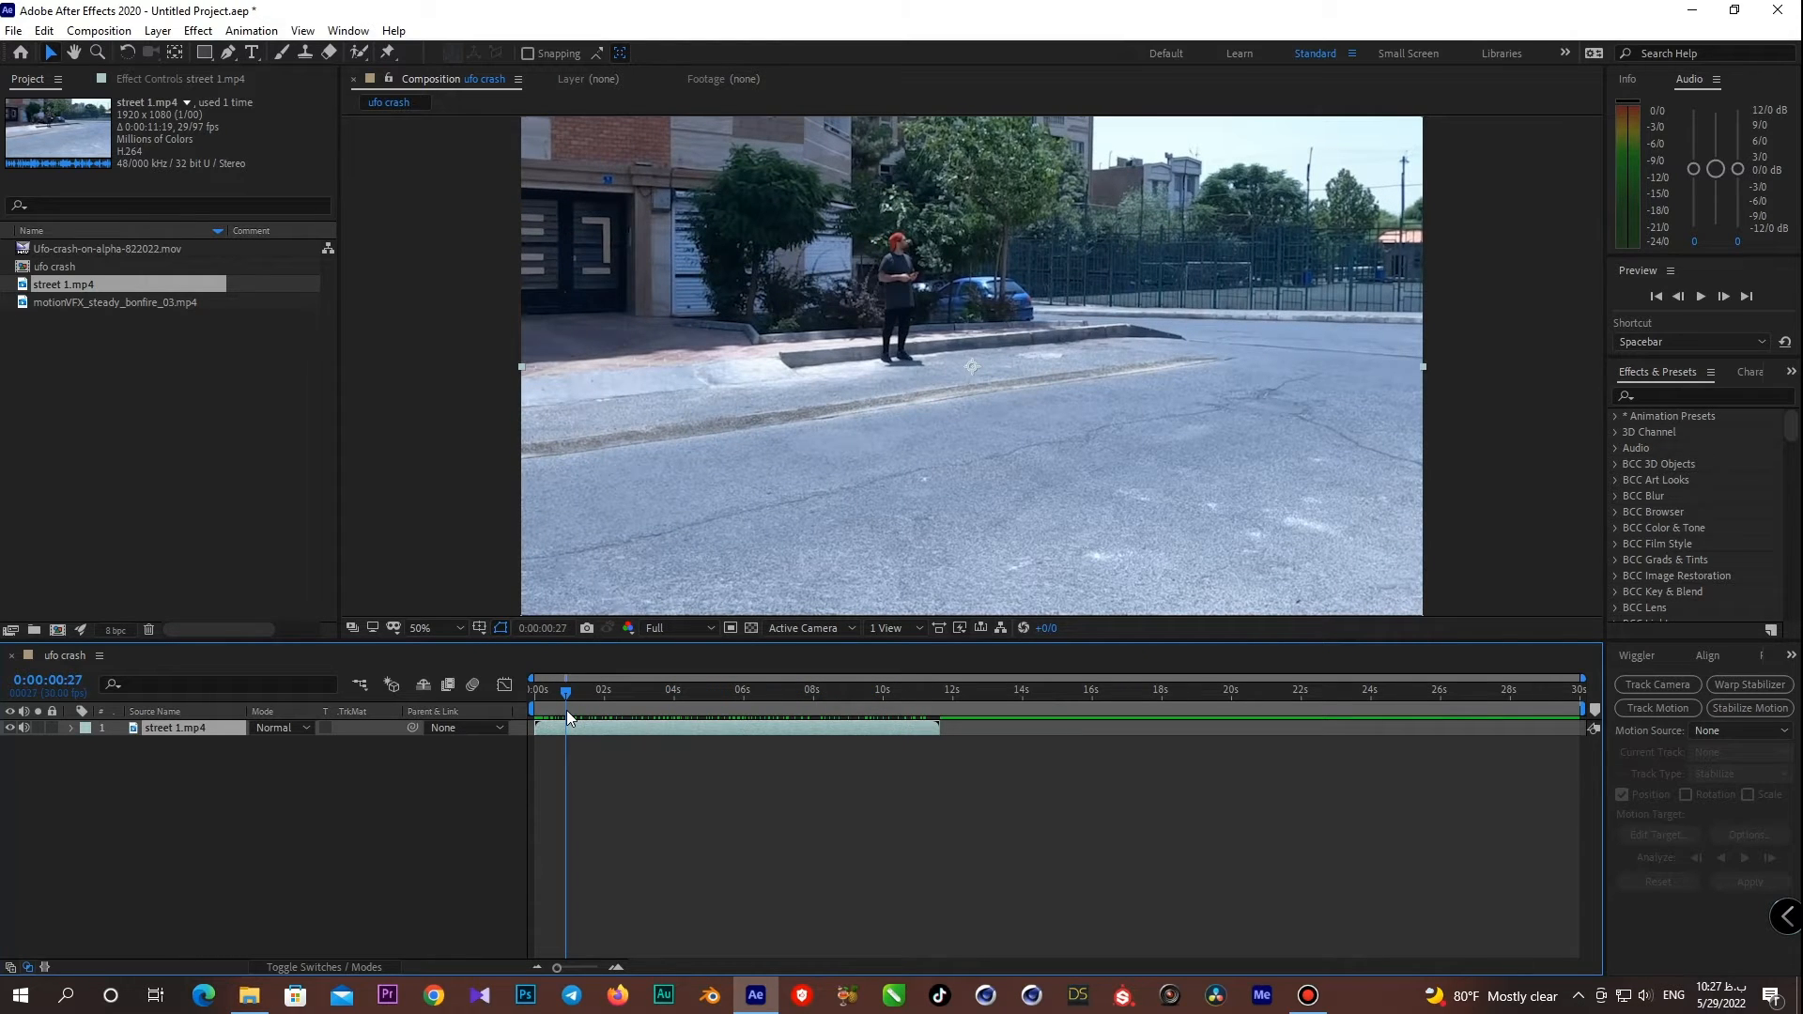
{"action": "key", "text": "space"}
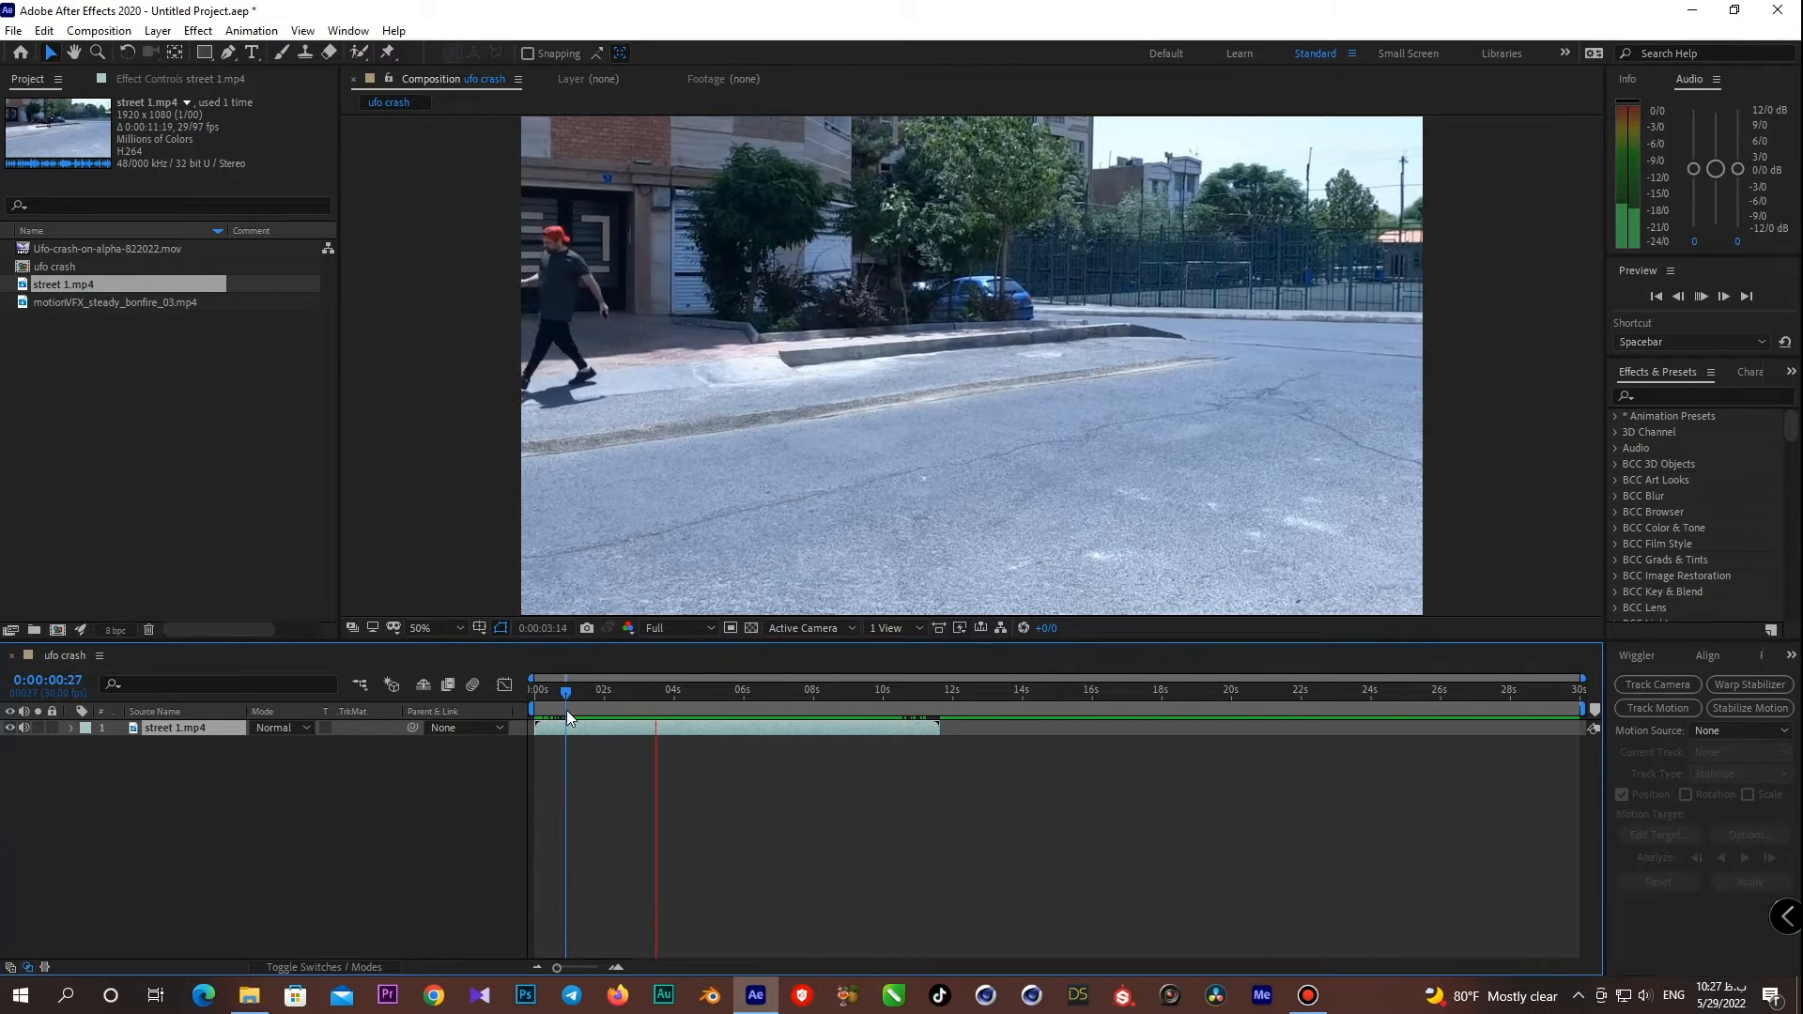
{"action": "key", "text": "space"}
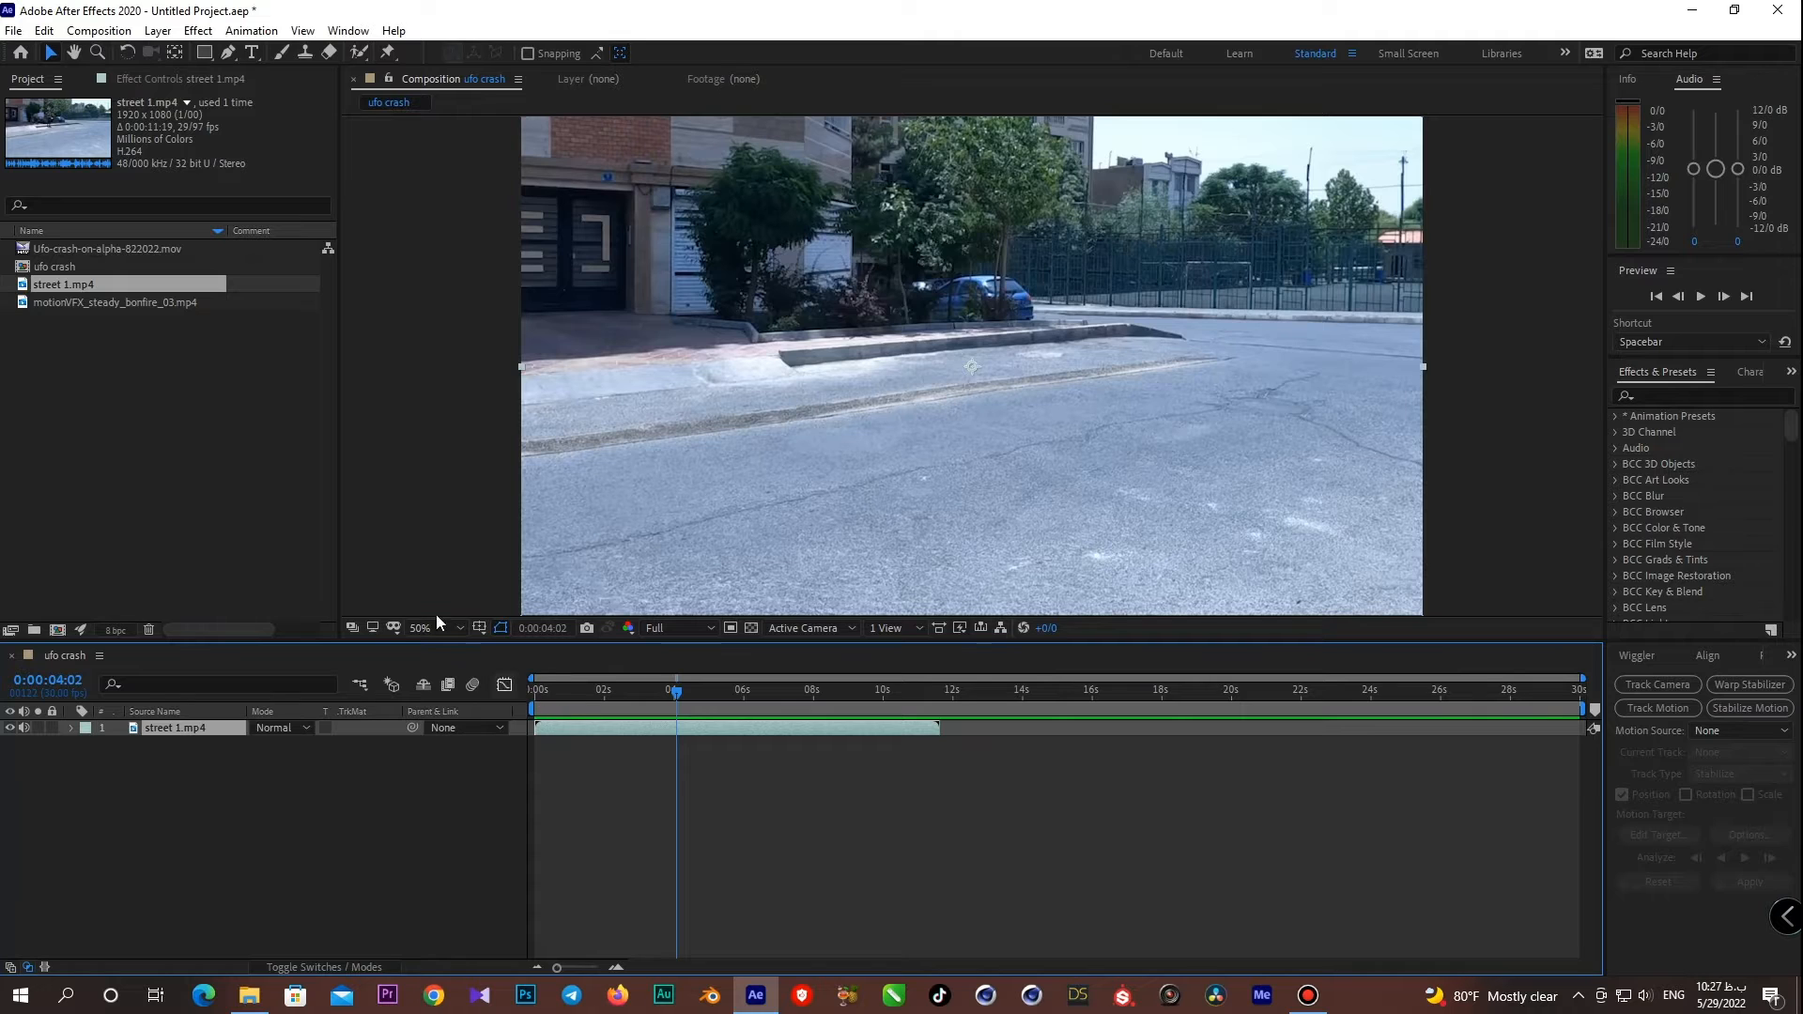
- Add motionVFX_steady_bonfire_03.mp4 to the composition and stack it above the street 1 layer
{"action": "left_click", "coordinate": [53, 304]}
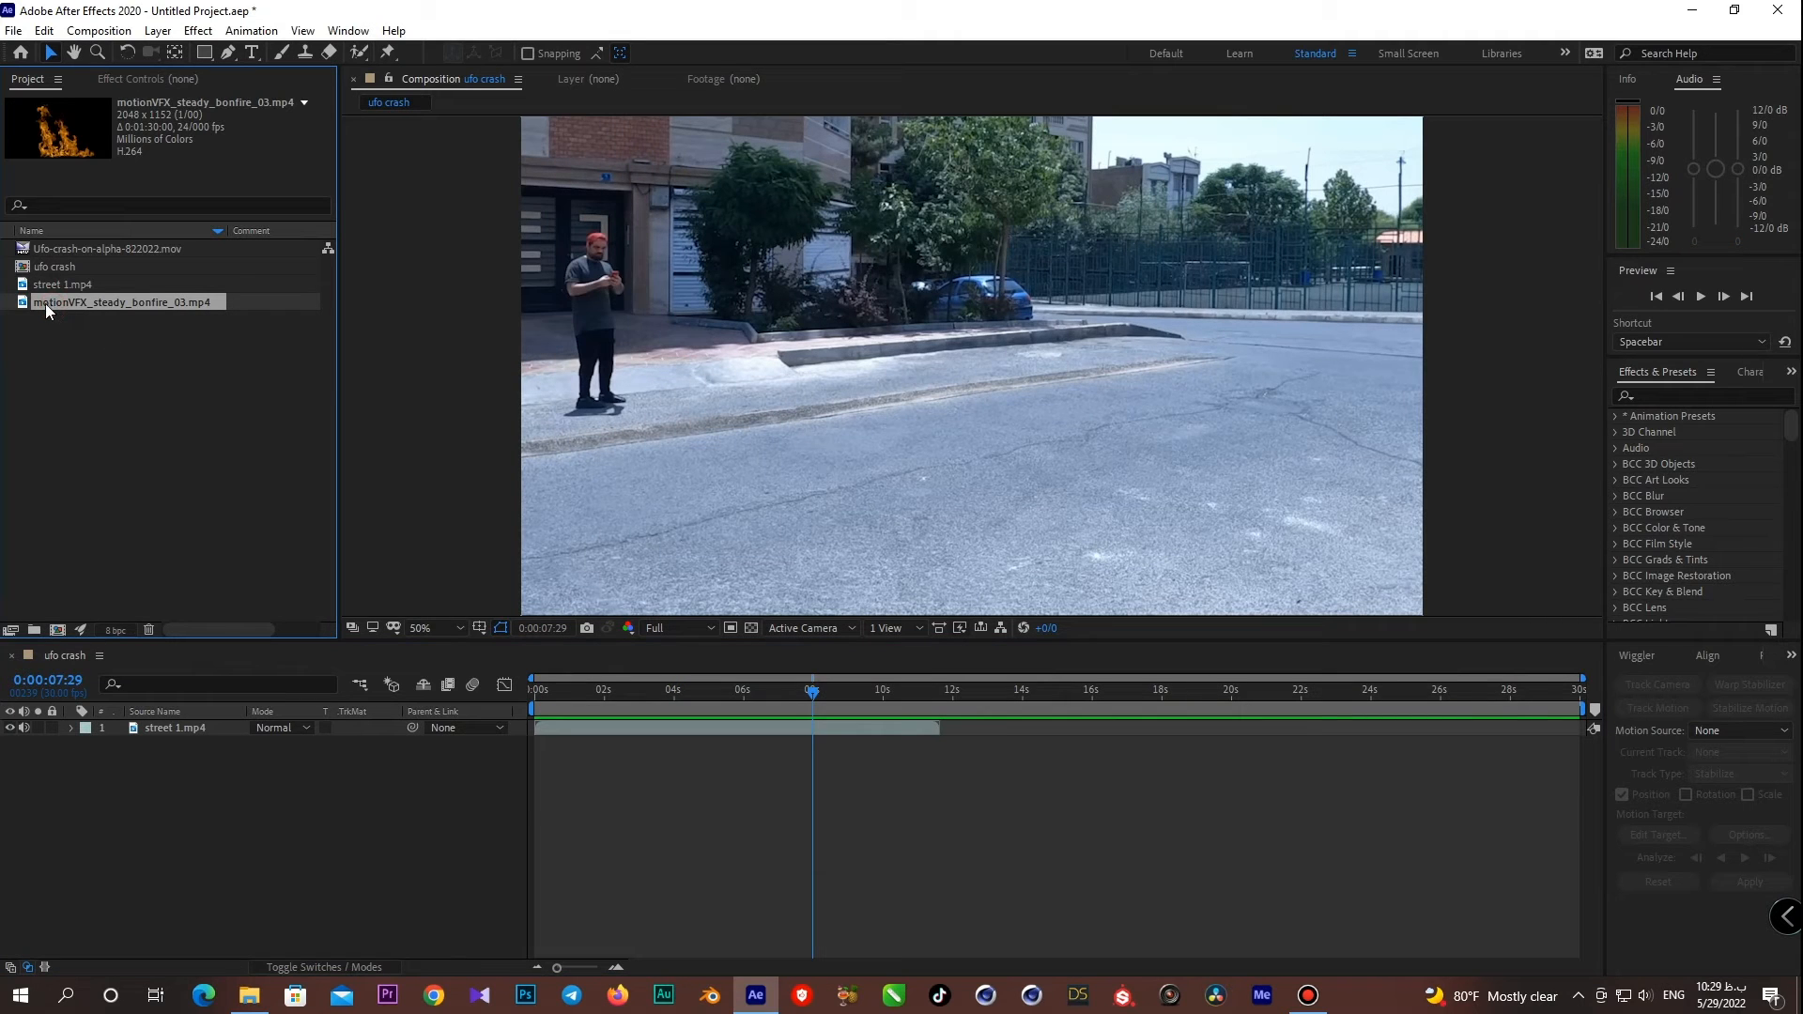
{"action": "left_click_drag", "start_coordinate": [47, 303], "coordinate": [84, 755]}
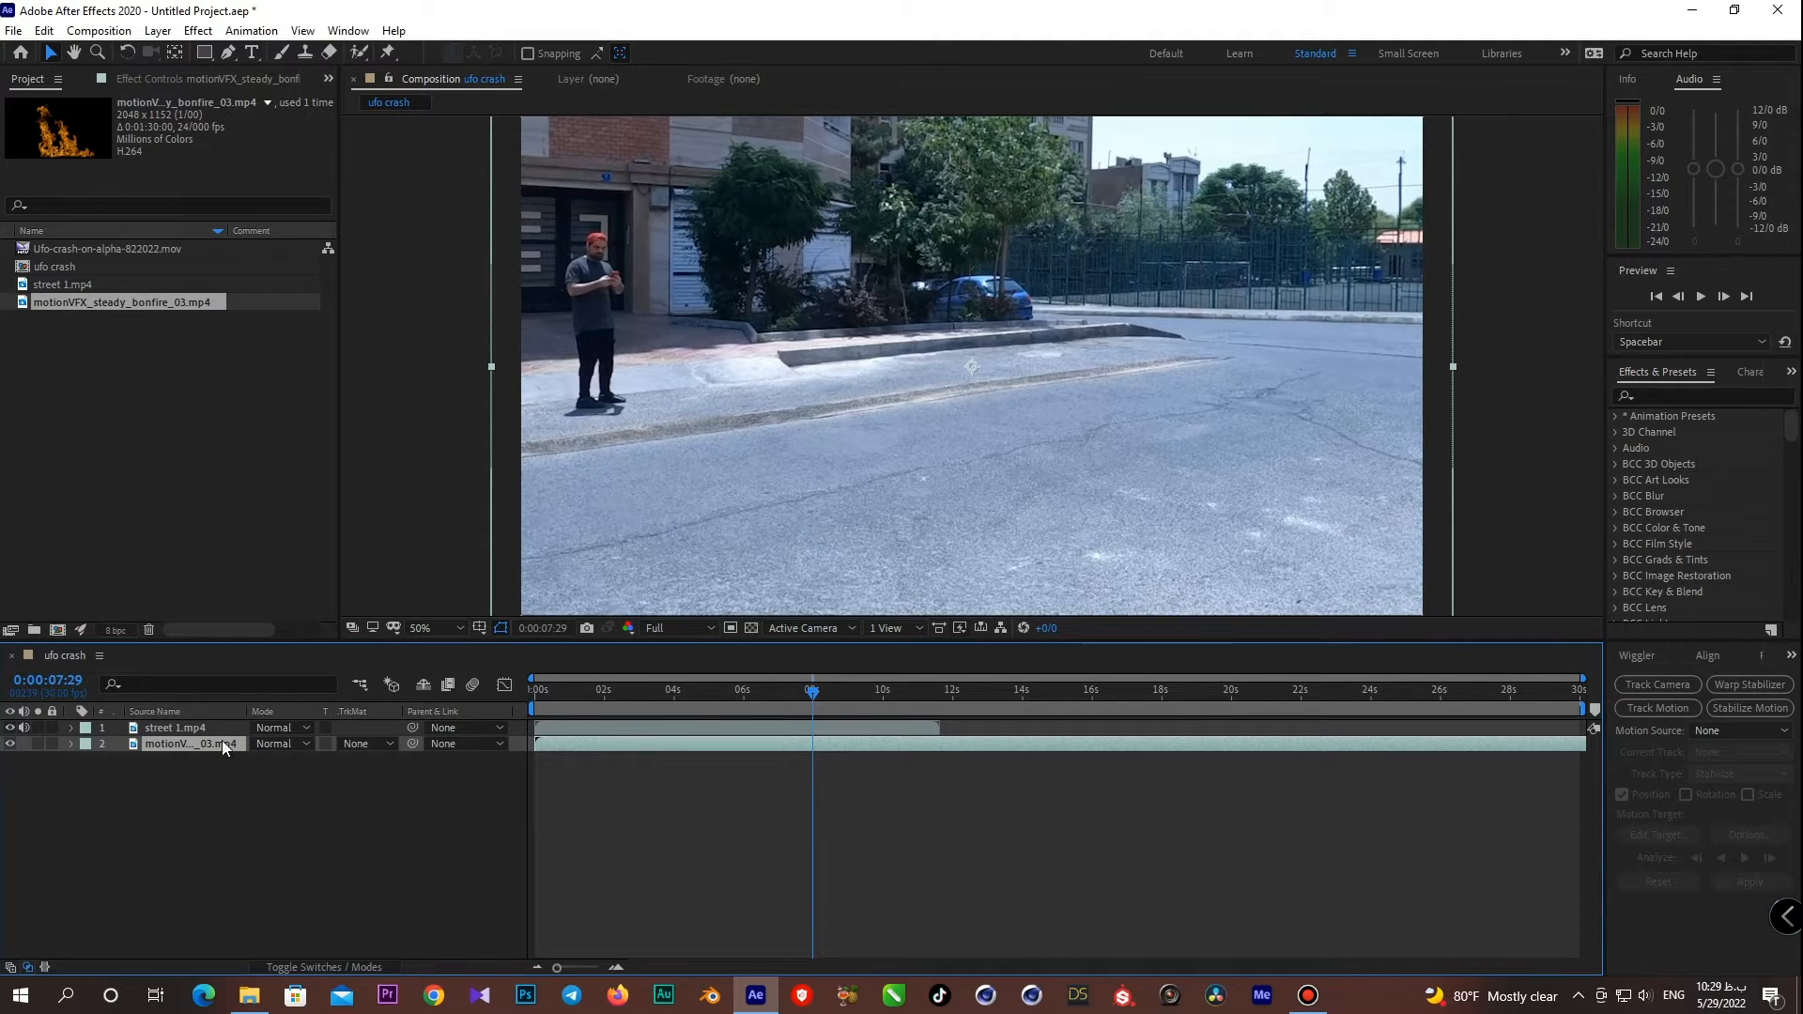
{"action": "left_click_drag", "start_coordinate": [160, 744], "coordinate": [163, 728]}
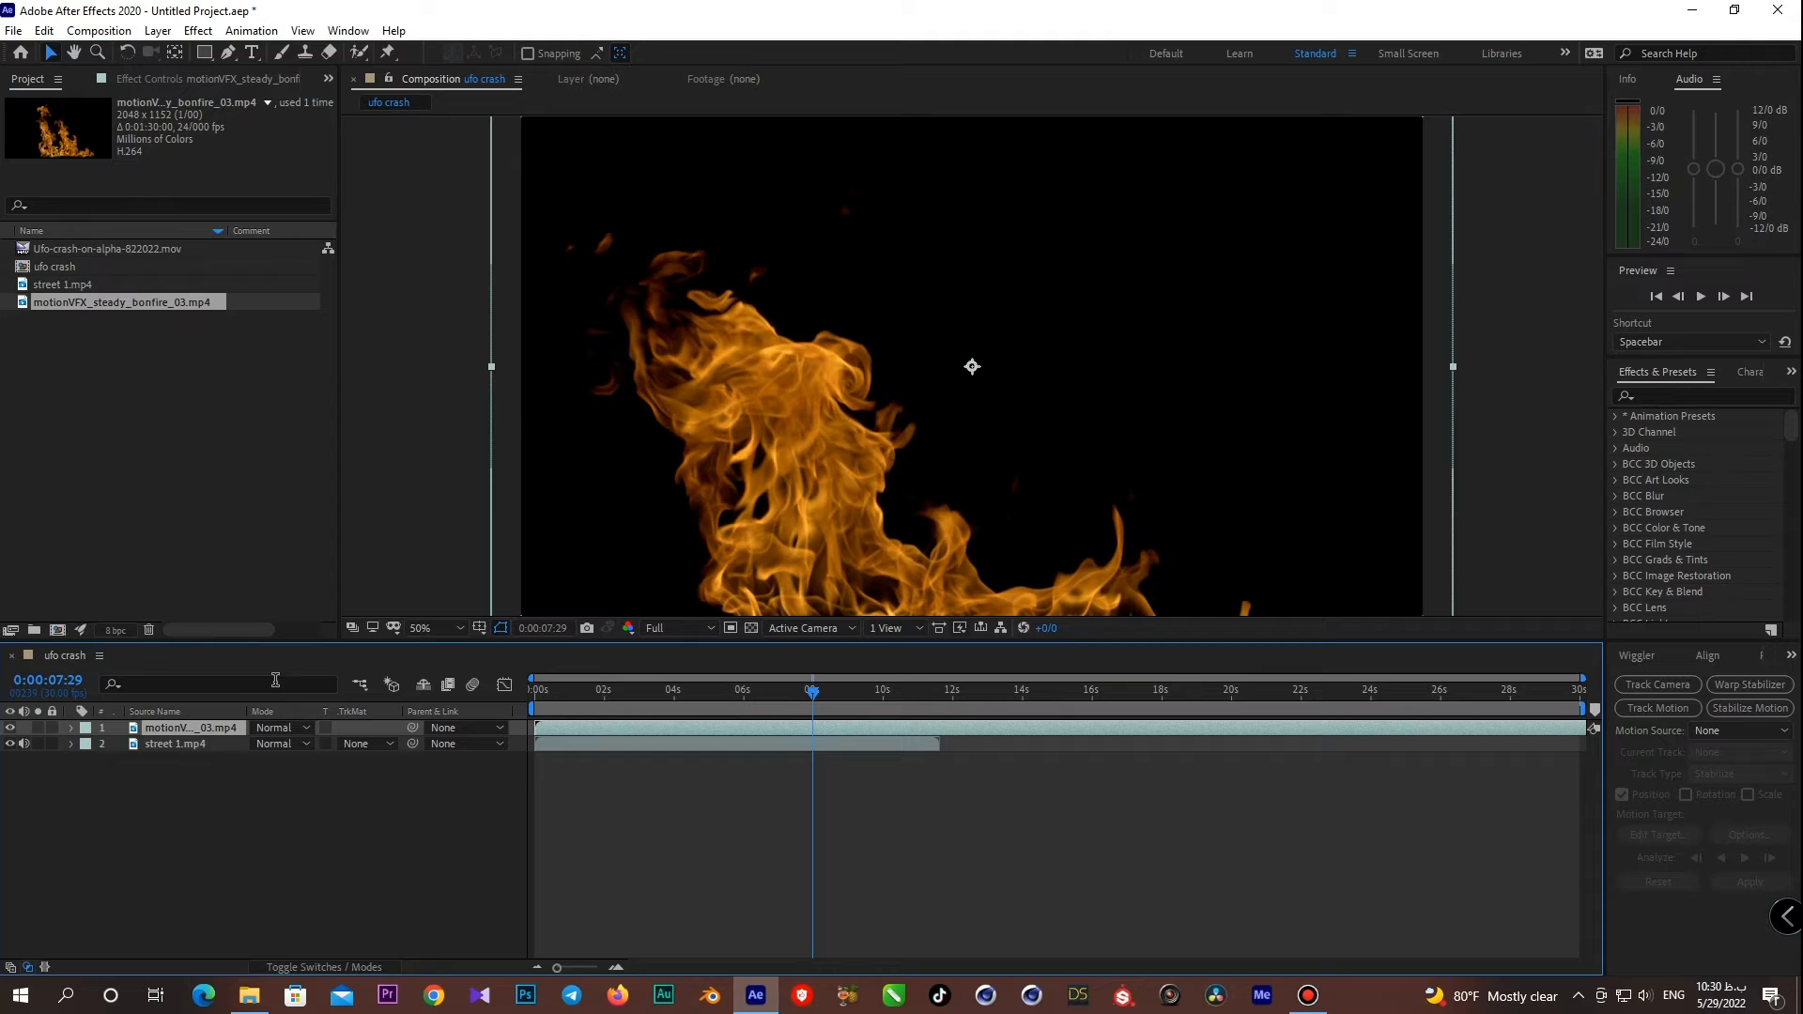
- Shrink the bonfire layer to under half size over the parked blue car and delay its start to about 5 seconds
{"action": "left_click", "coordinate": [447, 624]}
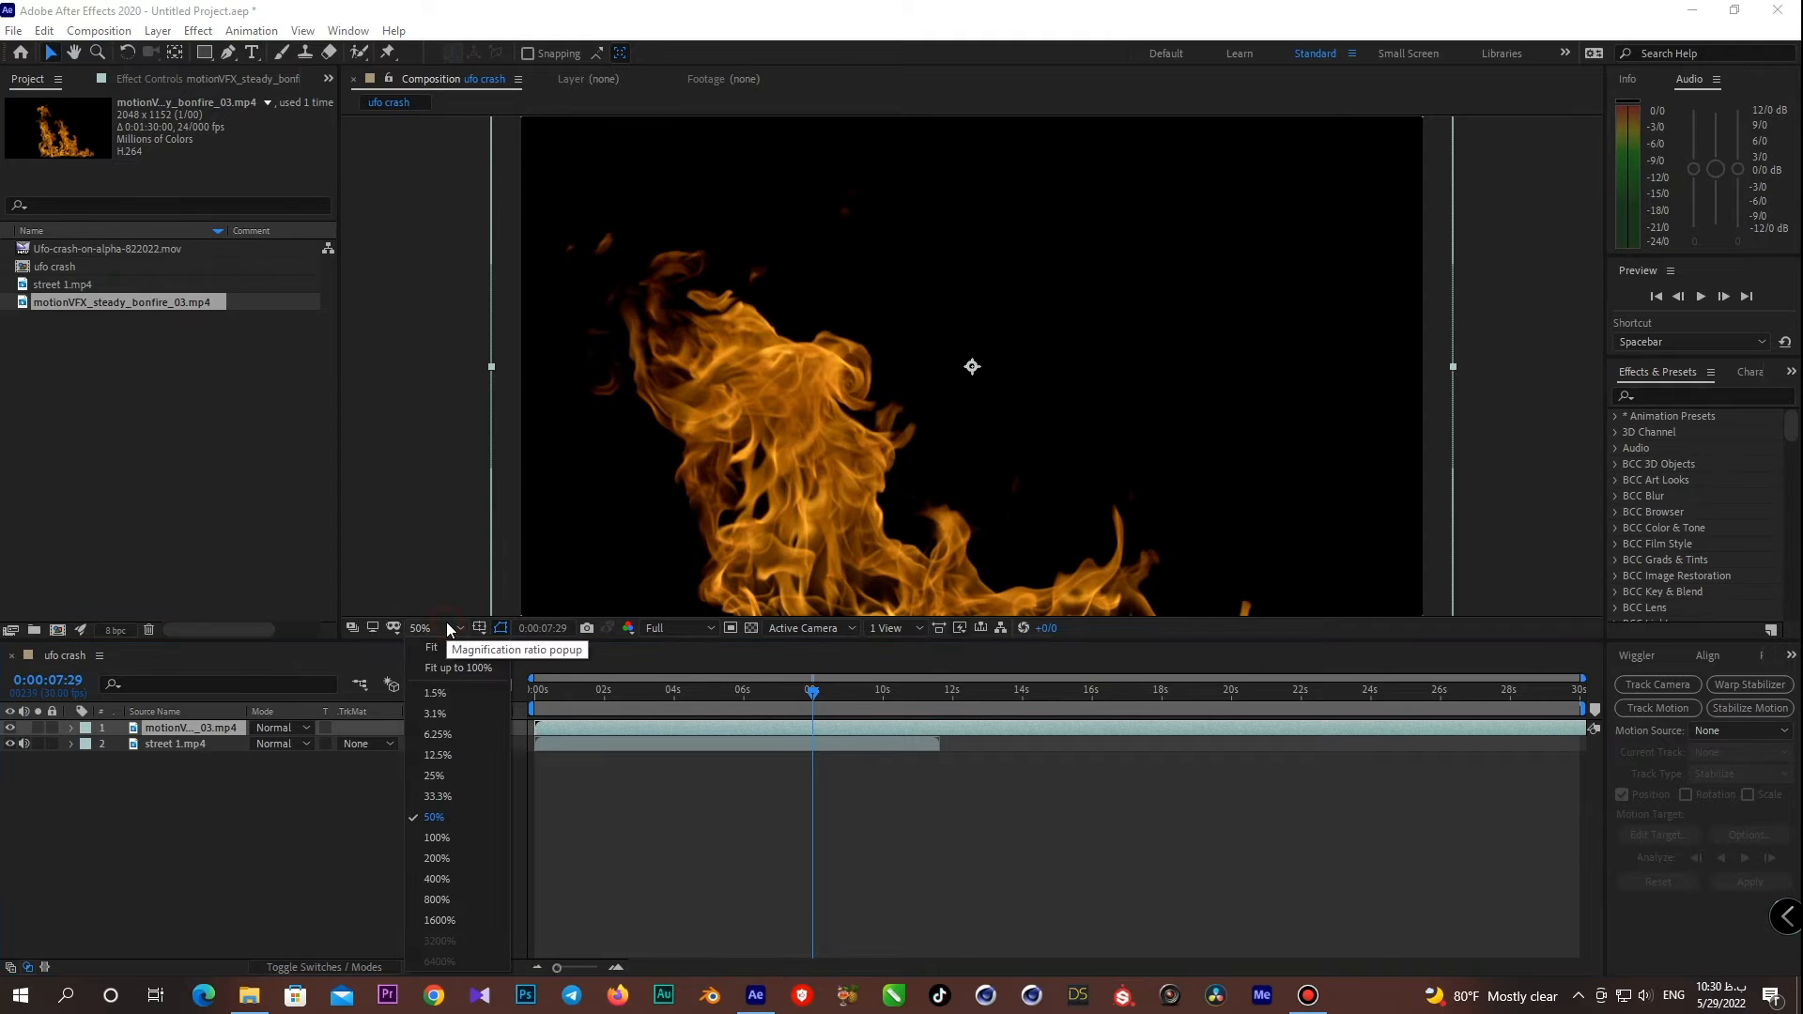
{"action": "left_click", "coordinate": [445, 794]}
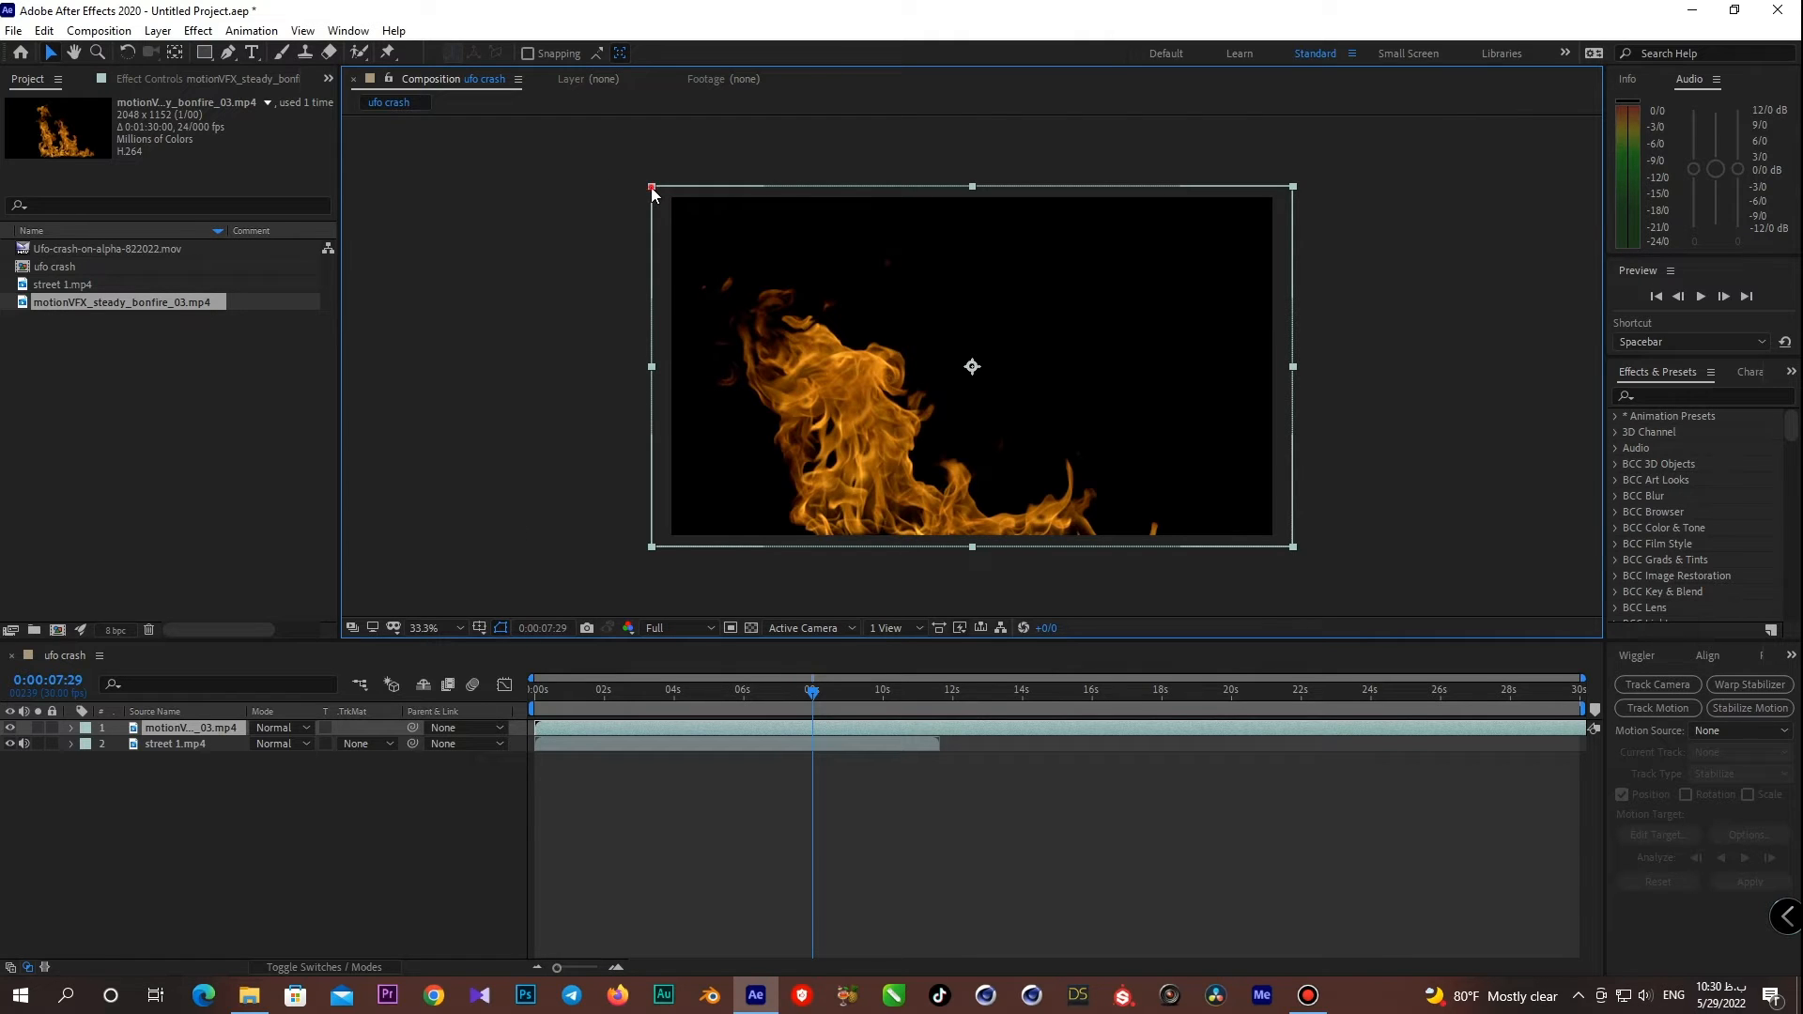
{"action": "left_click_drag", "start_coordinate": [651, 188], "coordinate": [830, 296]}
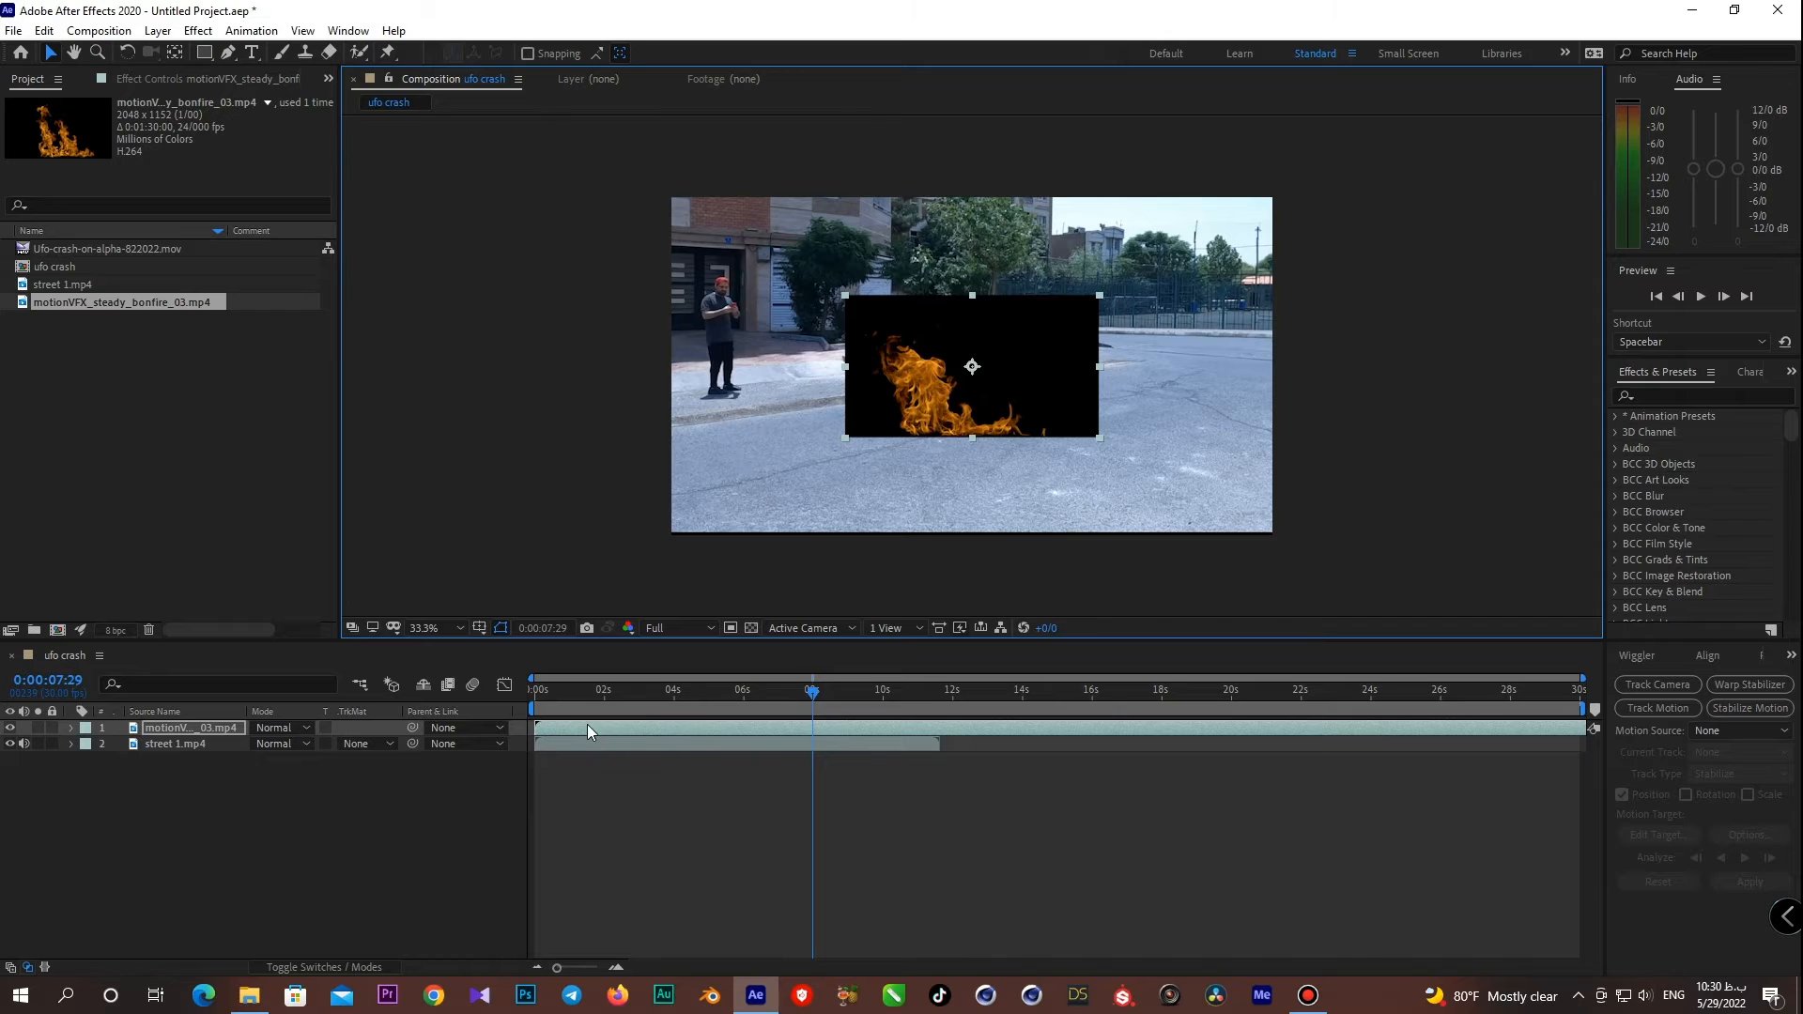
{"action": "left_click_drag", "start_coordinate": [576, 725], "coordinate": [790, 695]}
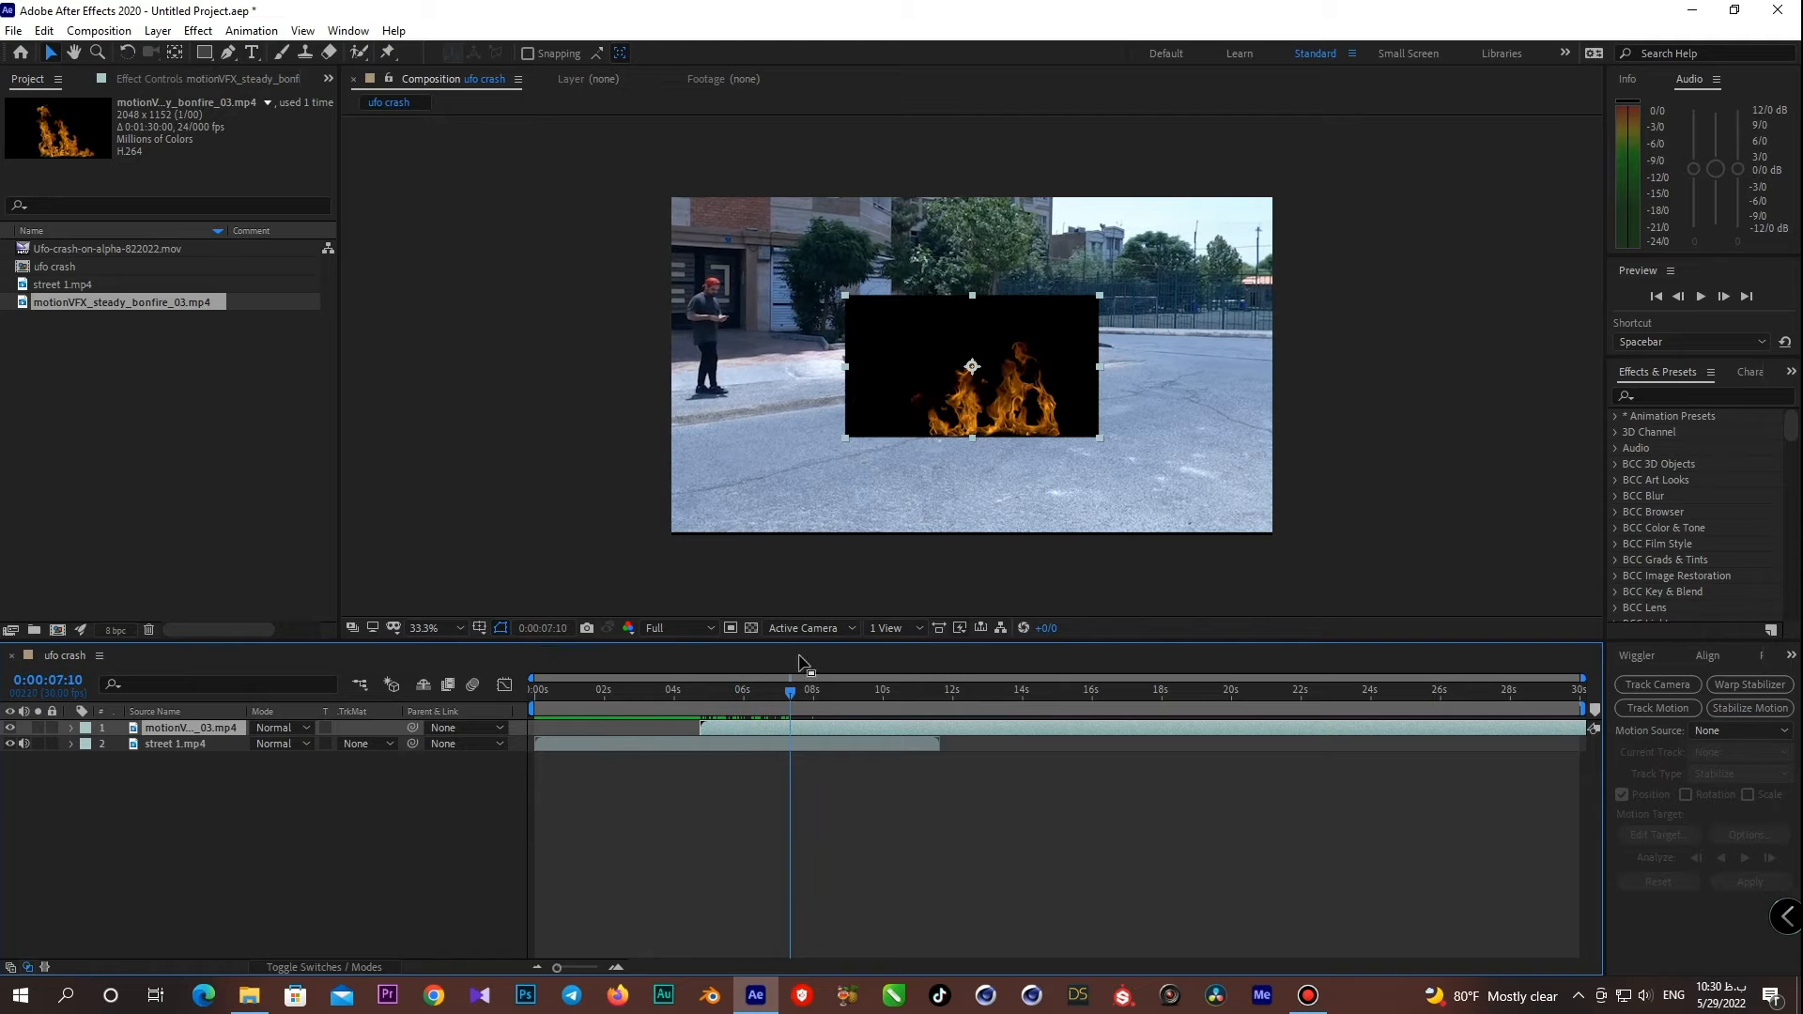
{"action": "left_click_drag", "start_coordinate": [1010, 392], "coordinate": [955, 305]}
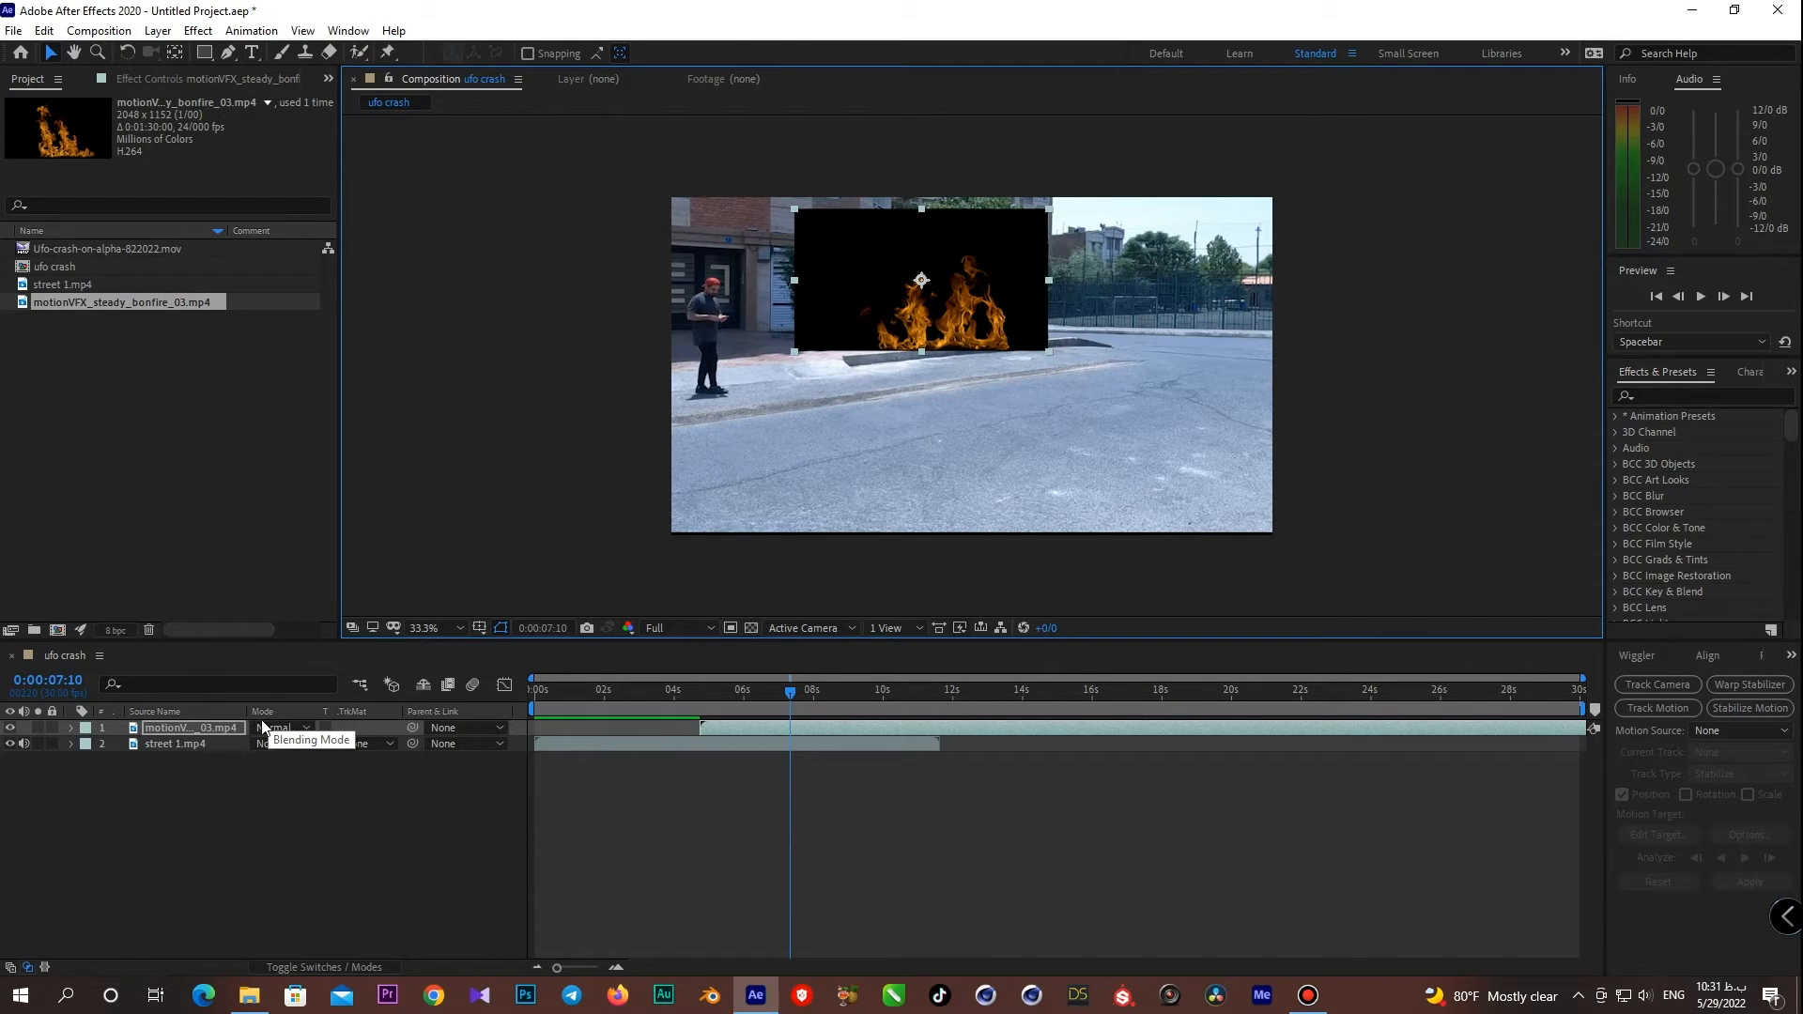
- Show the layer mode column and set the bonfire layer's blending mode to Add
{"action": "left_click", "coordinate": [304, 972]}
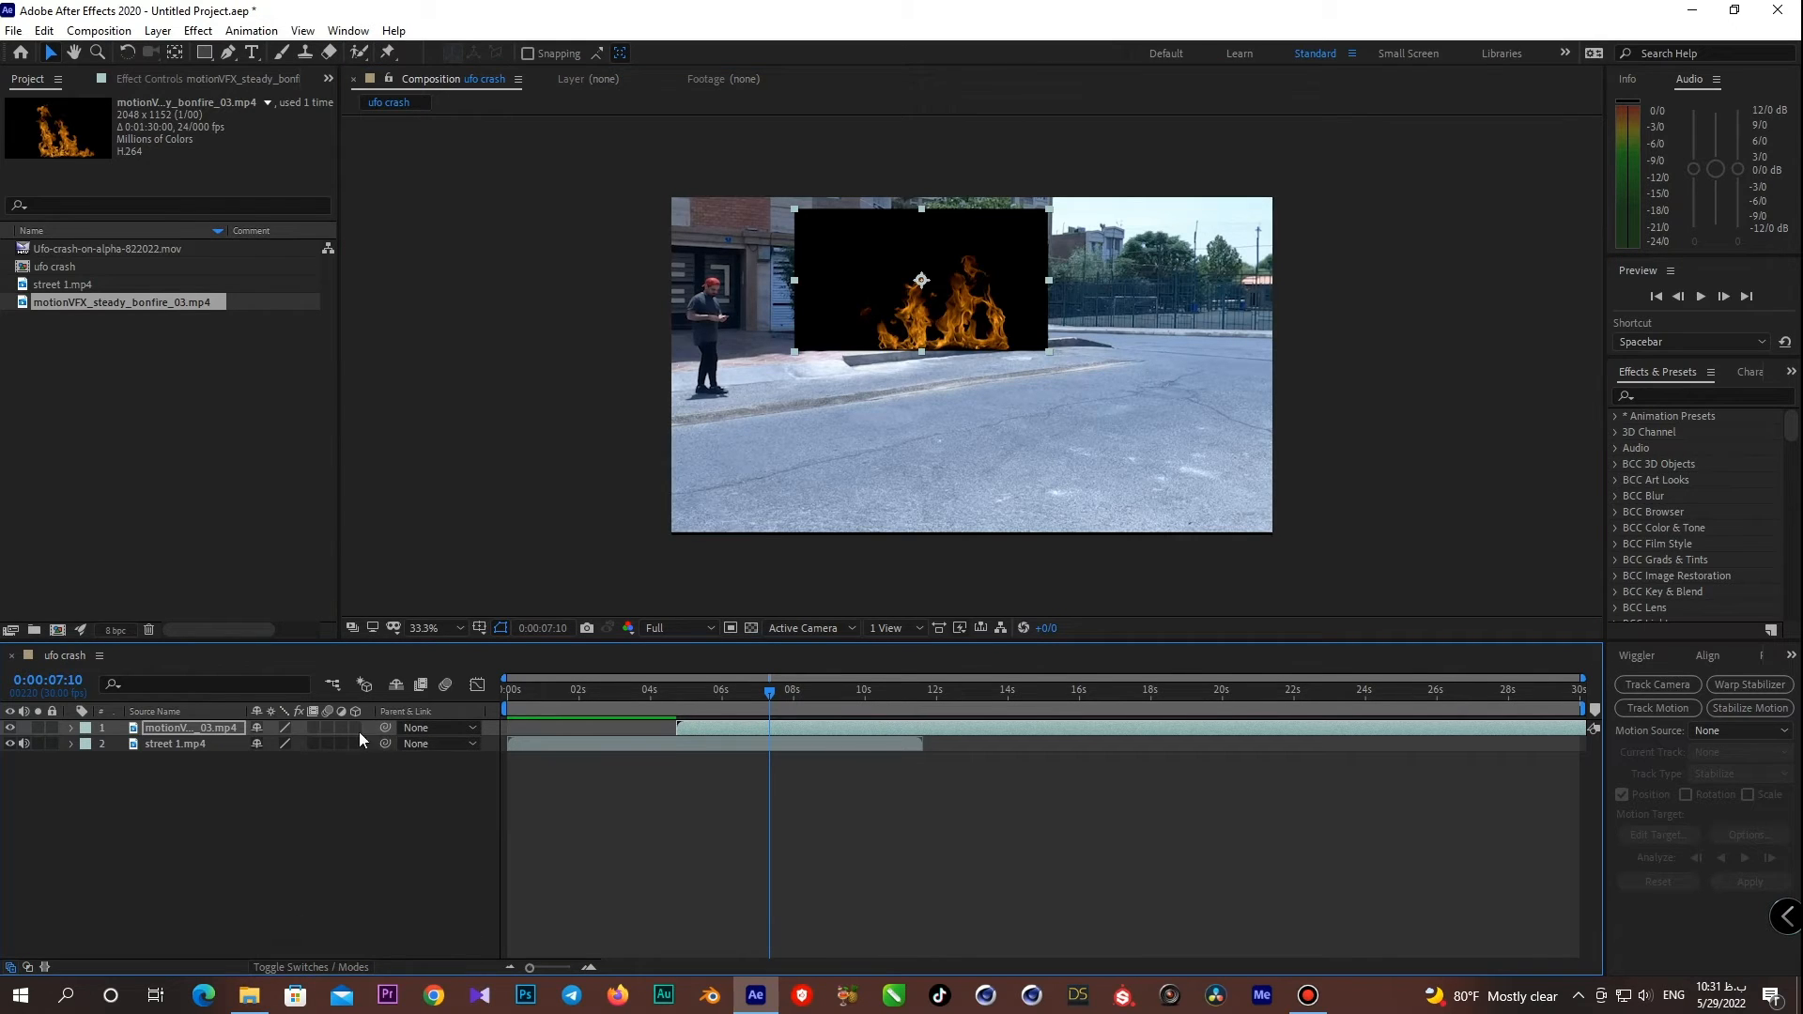
{"action": "left_click", "coordinate": [300, 970]}
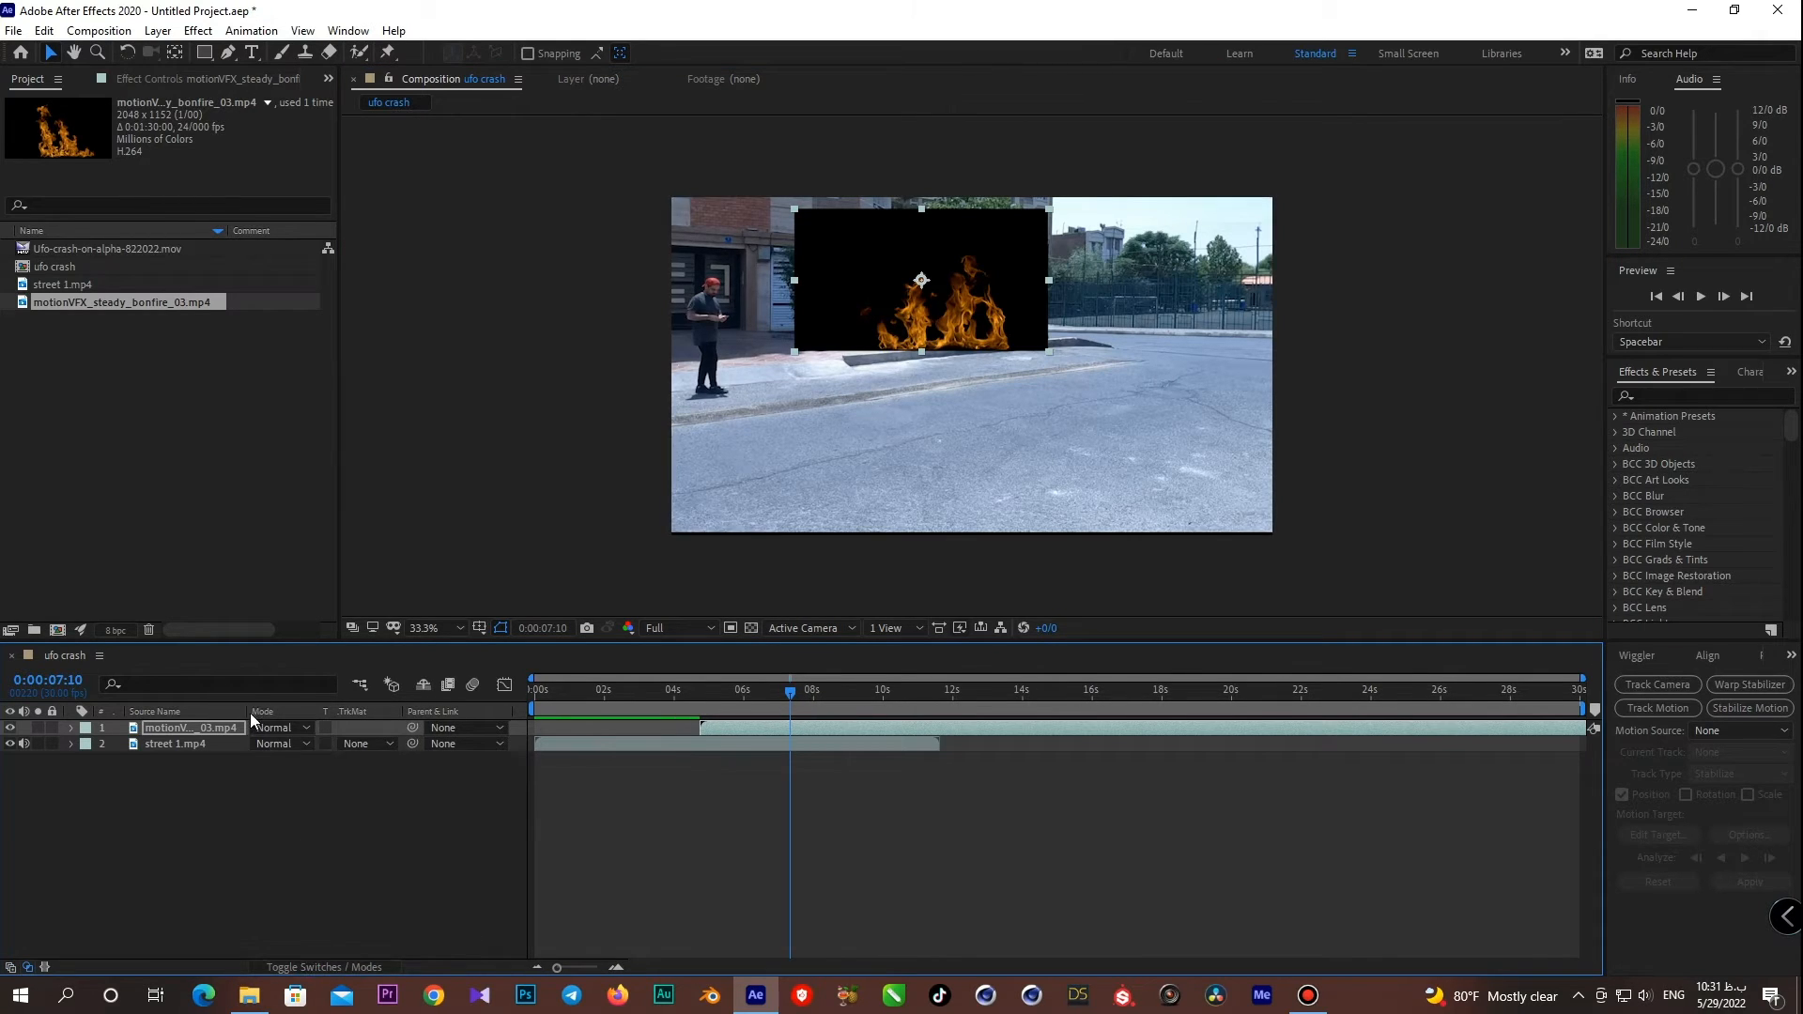
{"action": "left_click", "coordinate": [303, 728]}
{"action": "left_click", "coordinate": [322, 353]}
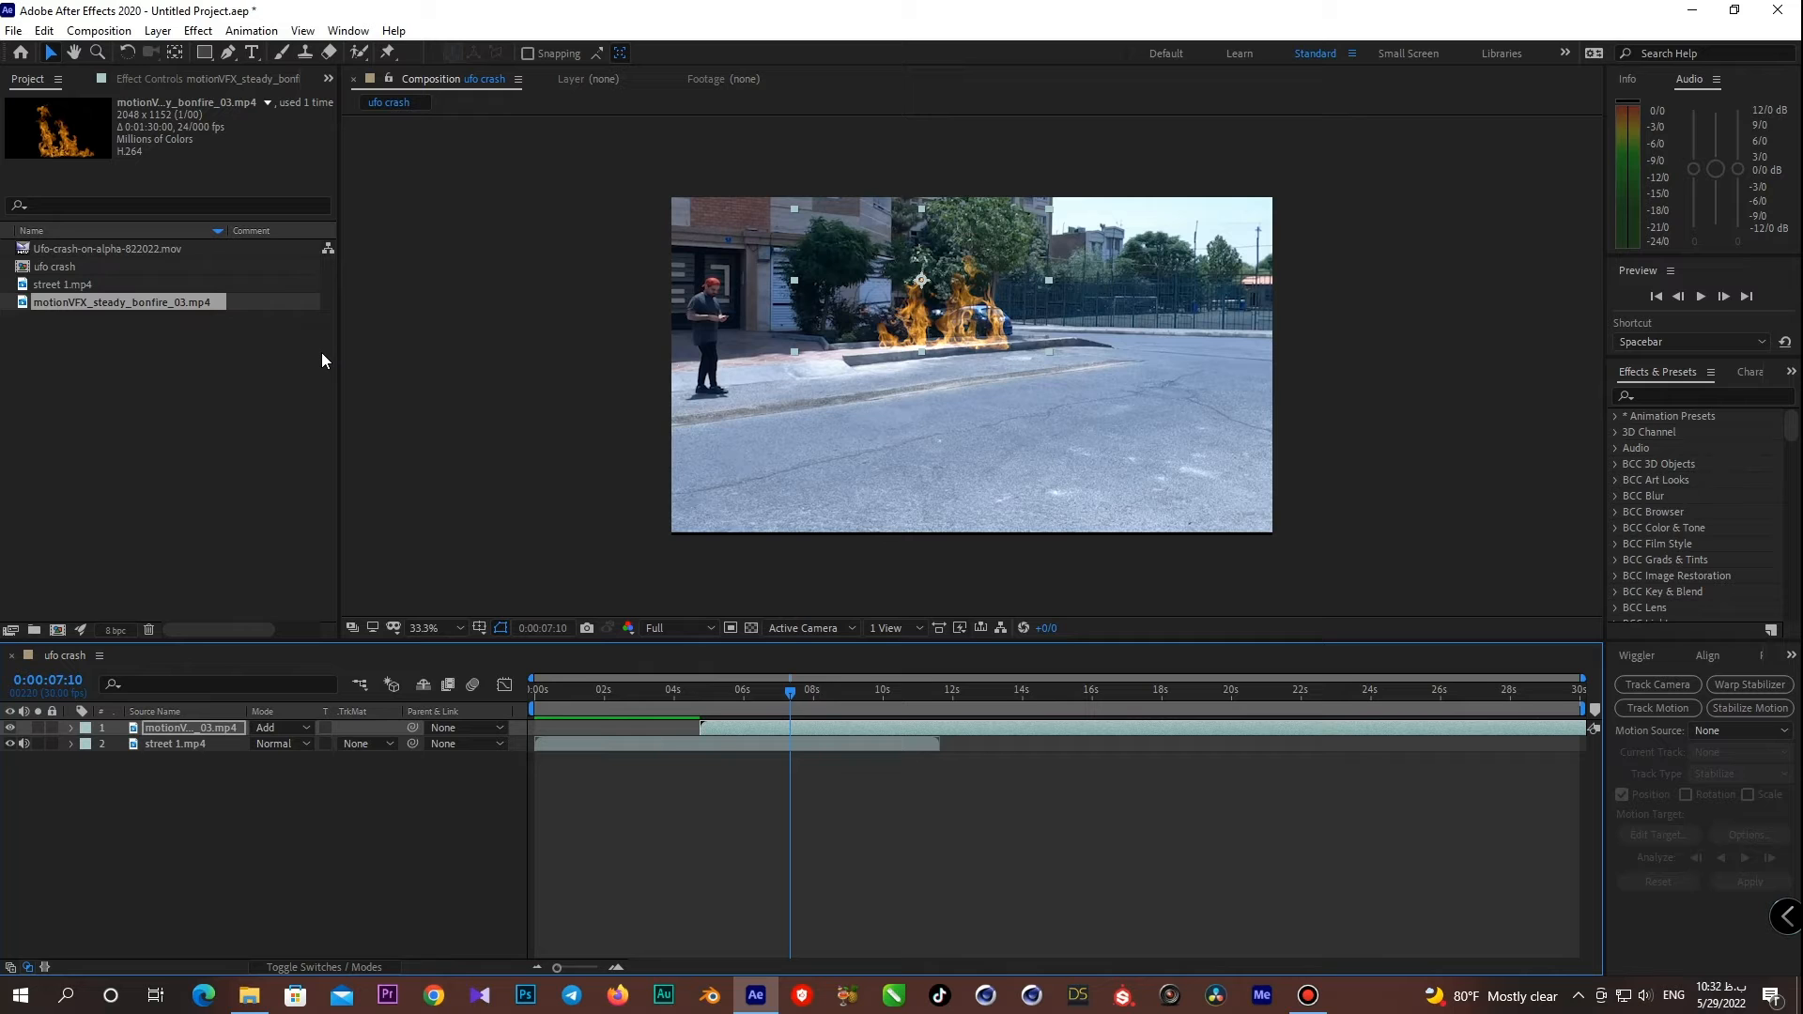
- End the work area where the street 1 clip ends, at 0:00:11:19, and trim the composition to the work area
{"action": "left_click_drag", "start_coordinate": [790, 689], "coordinate": [941, 693]}
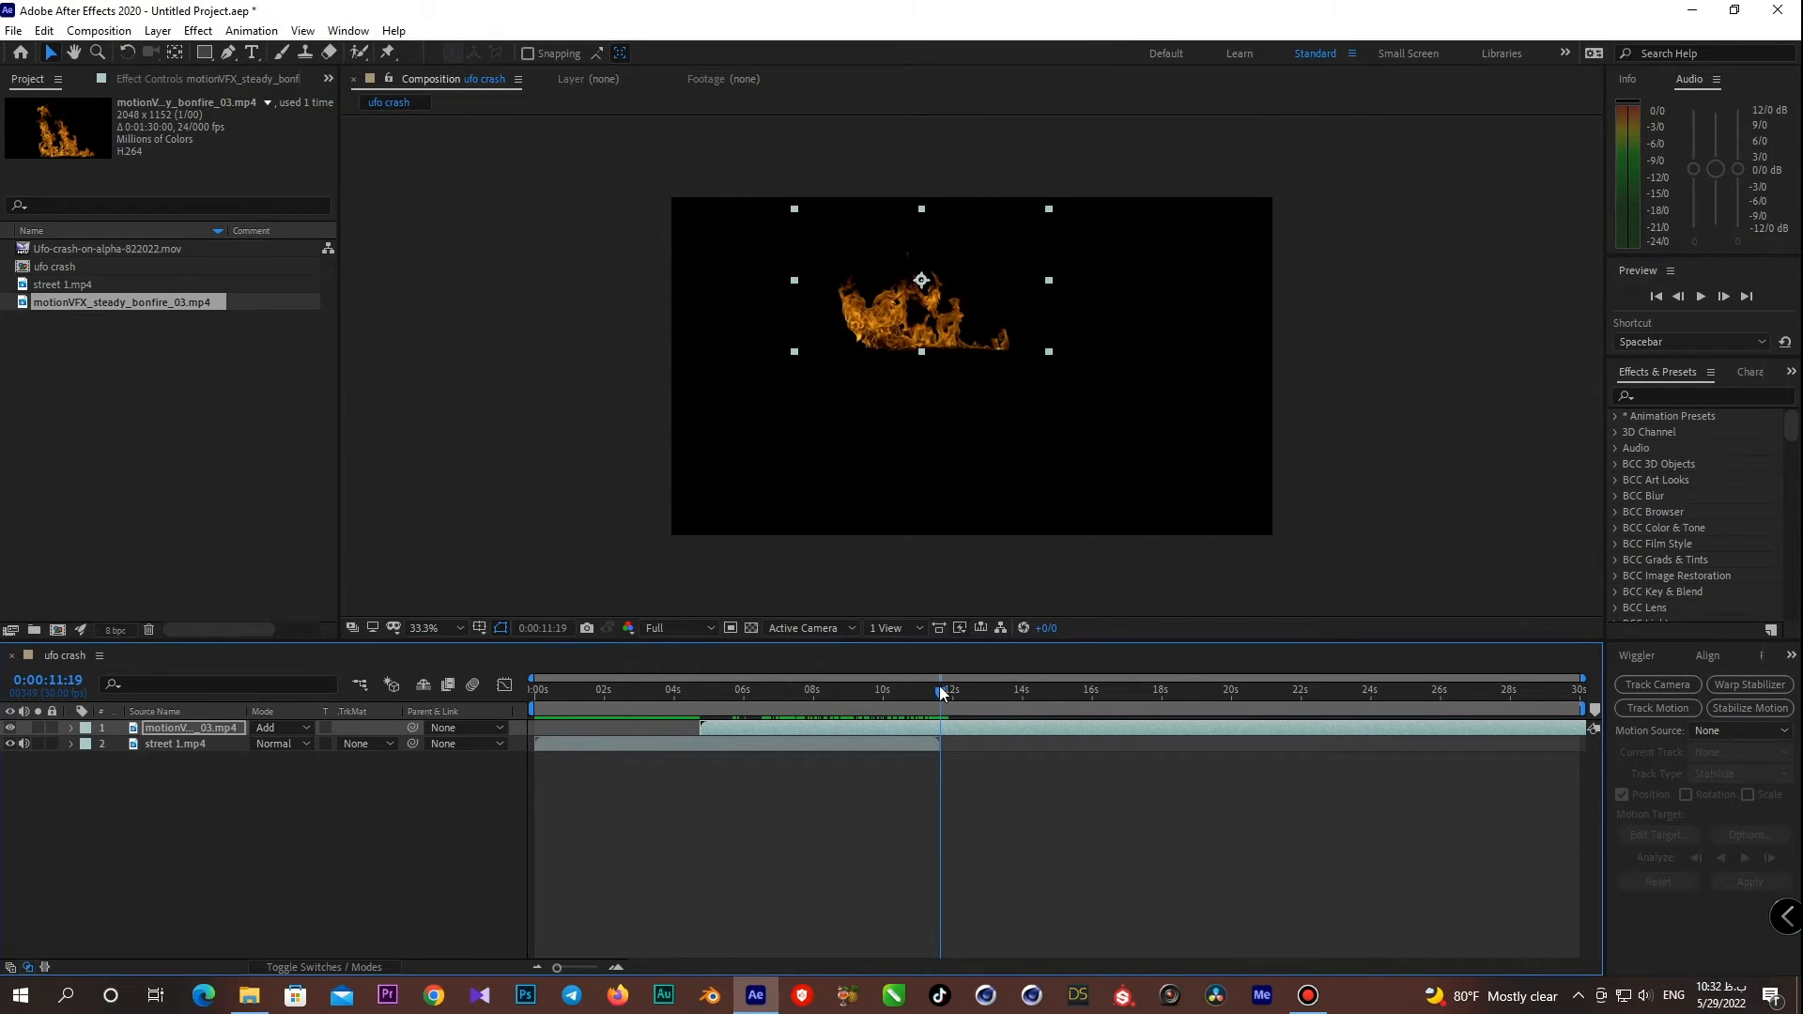
{"action": "left_click", "coordinate": [926, 745]}
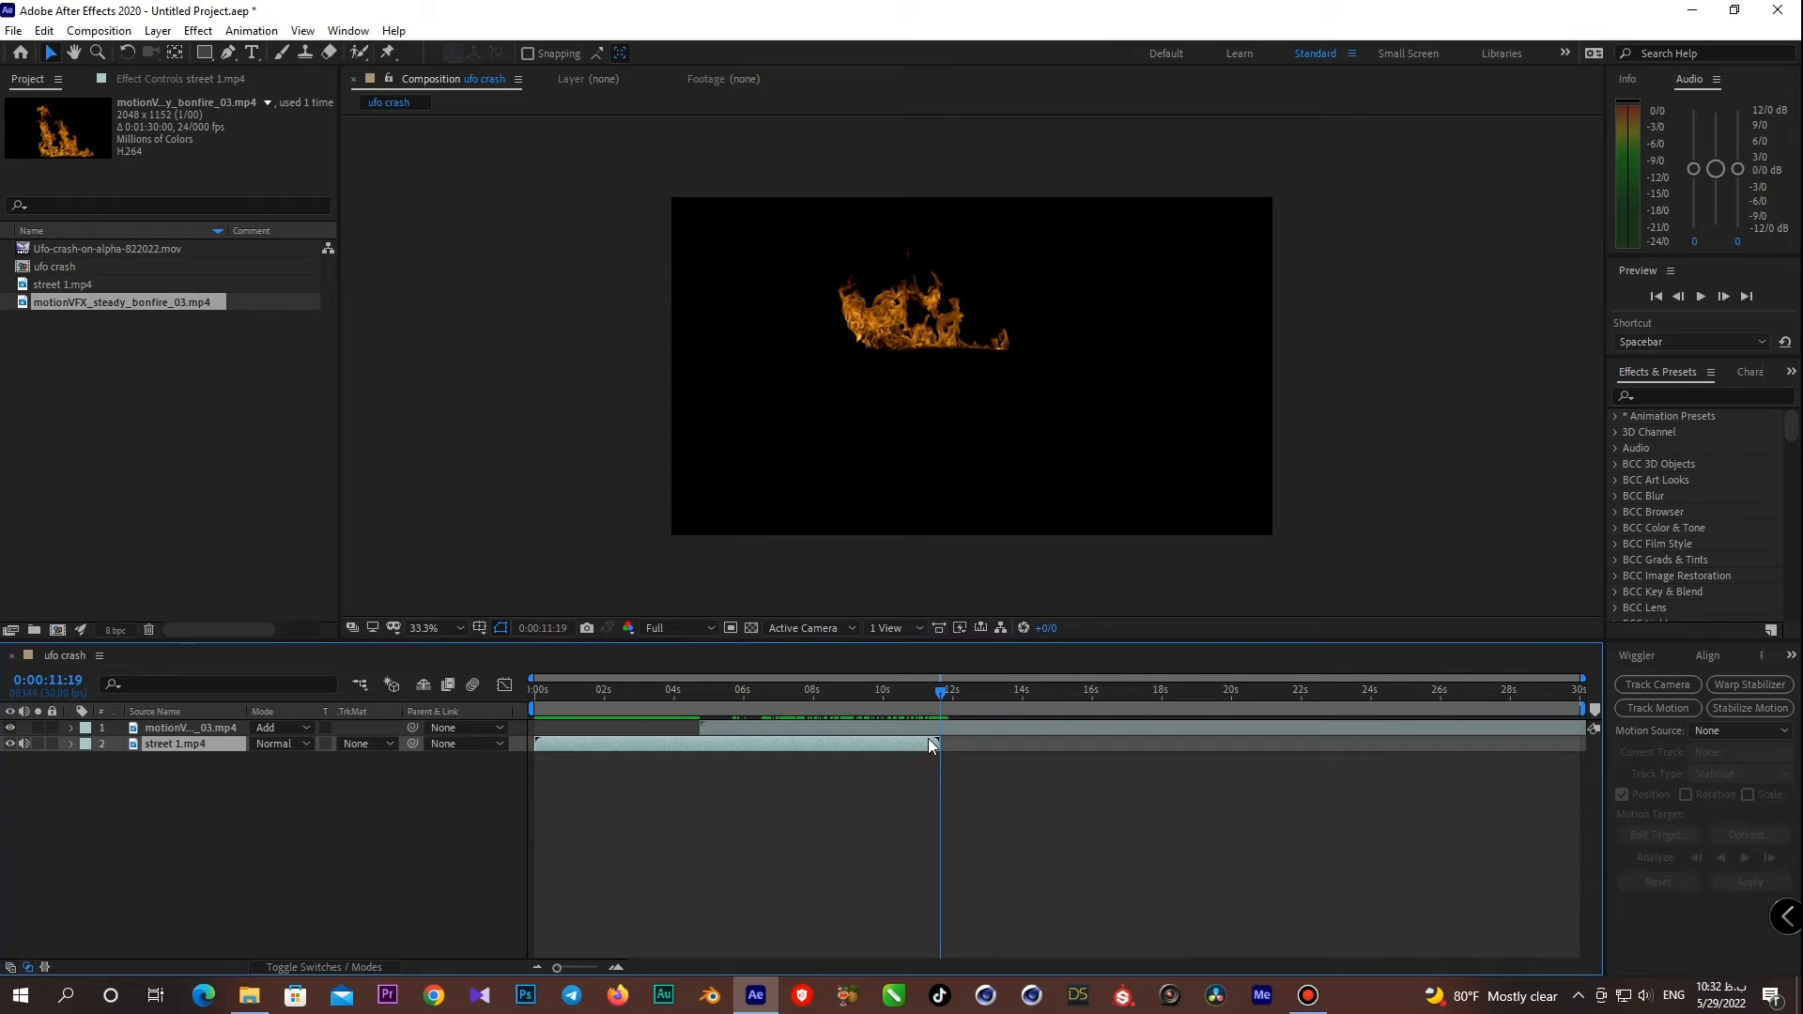
{"action": "mouse_move", "coordinate": [1583, 707]}
{"action": "left_mouse_down"}
{"action": "mouse_move", "coordinate": [1146, 708]}
{"action": "mouse_move", "coordinate": [948, 736]}
{"action": "left_mouse_up"}
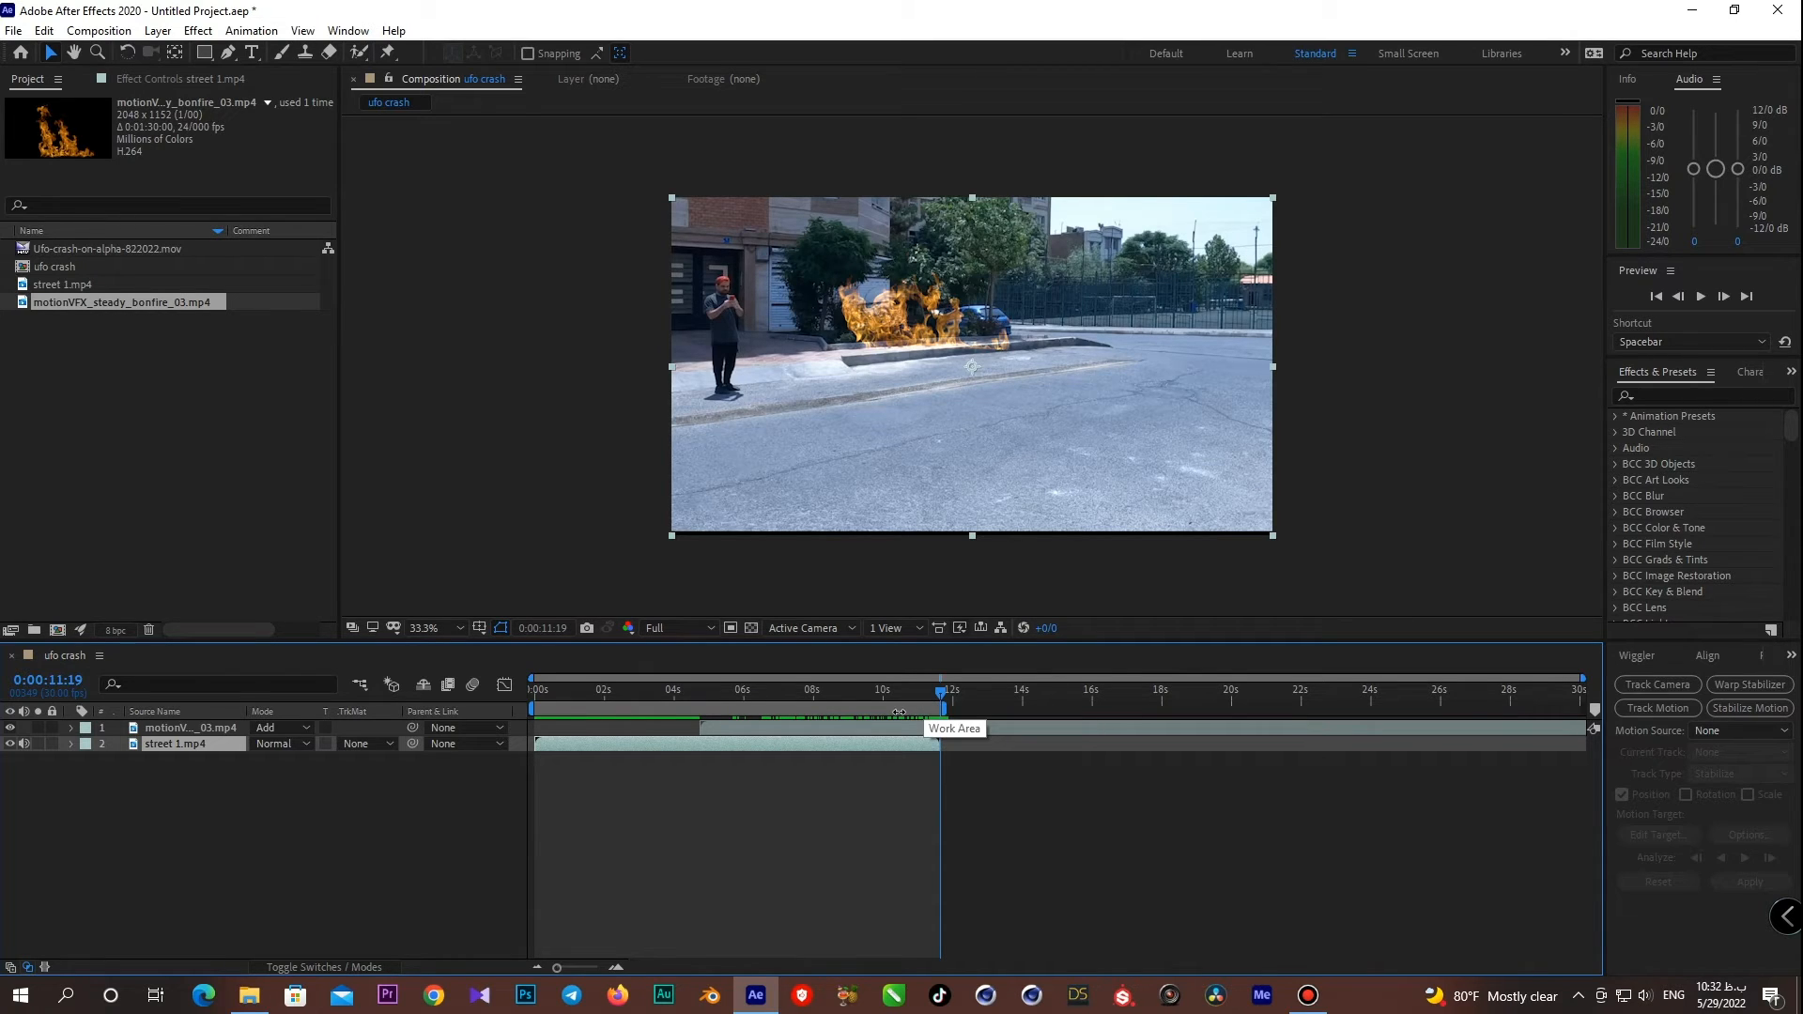
{"action": "right_click", "coordinate": [899, 713]}
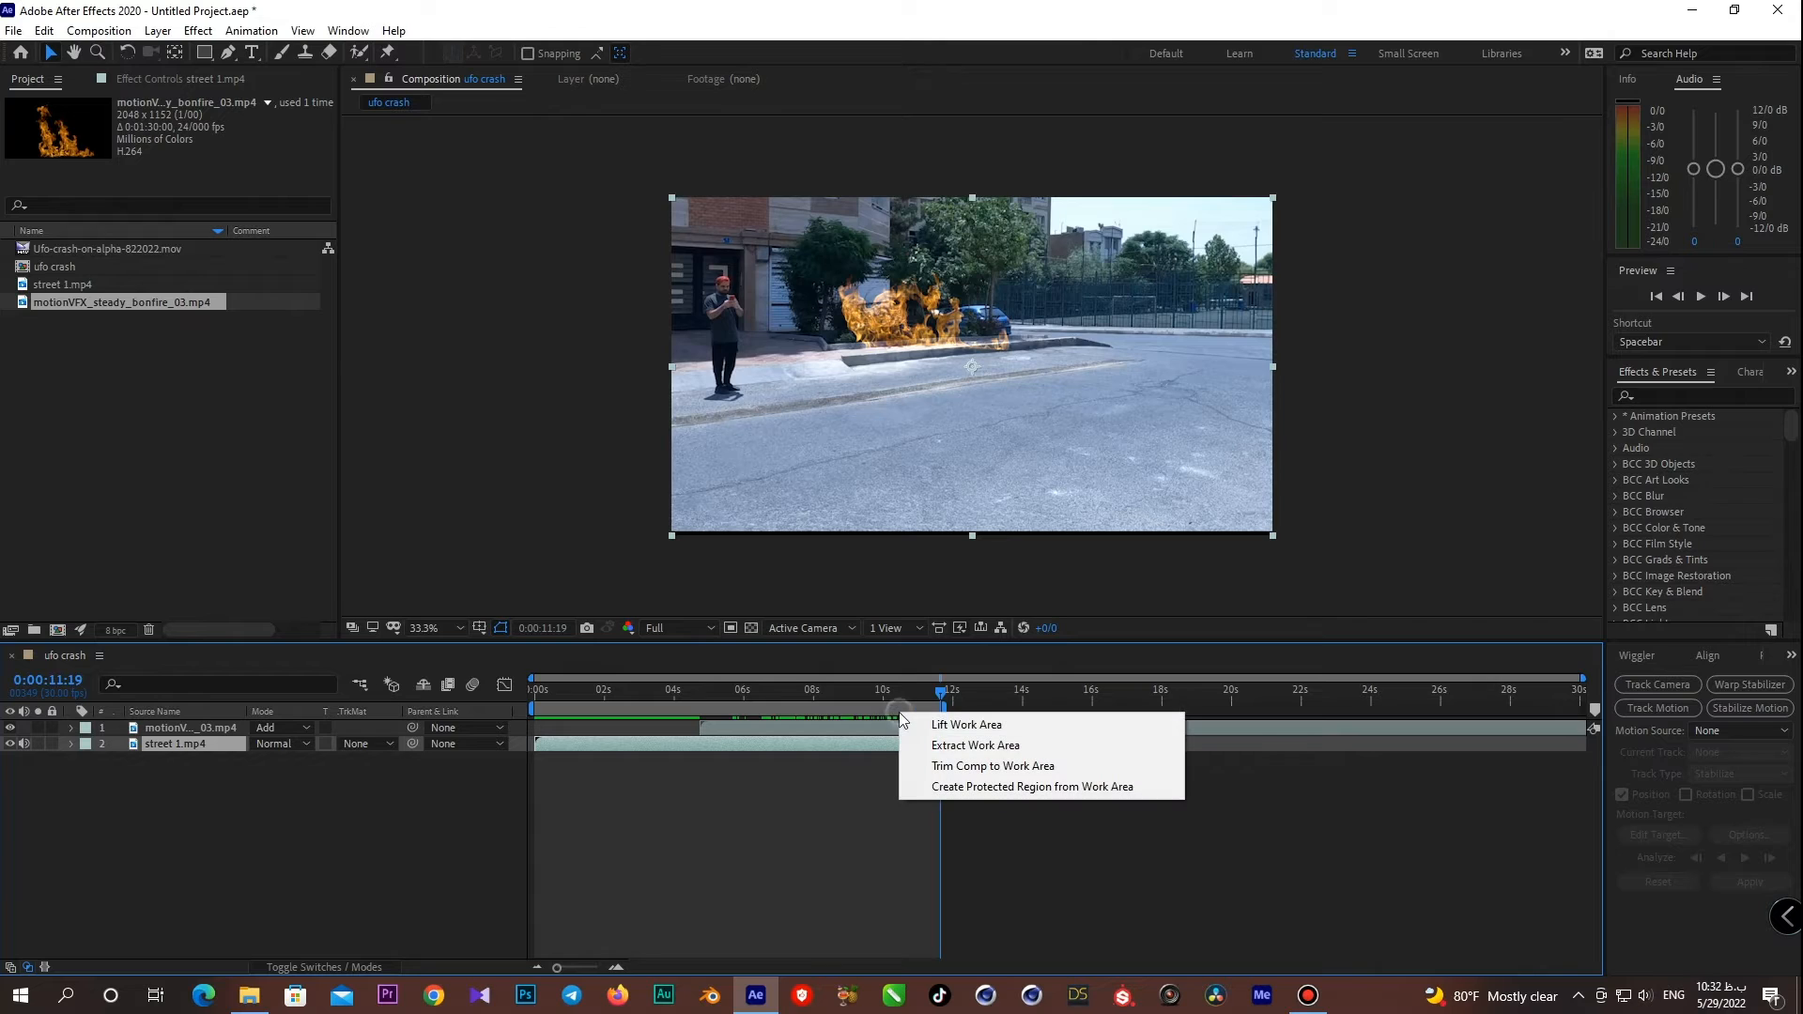
{"action": "left_click", "coordinate": [965, 767]}
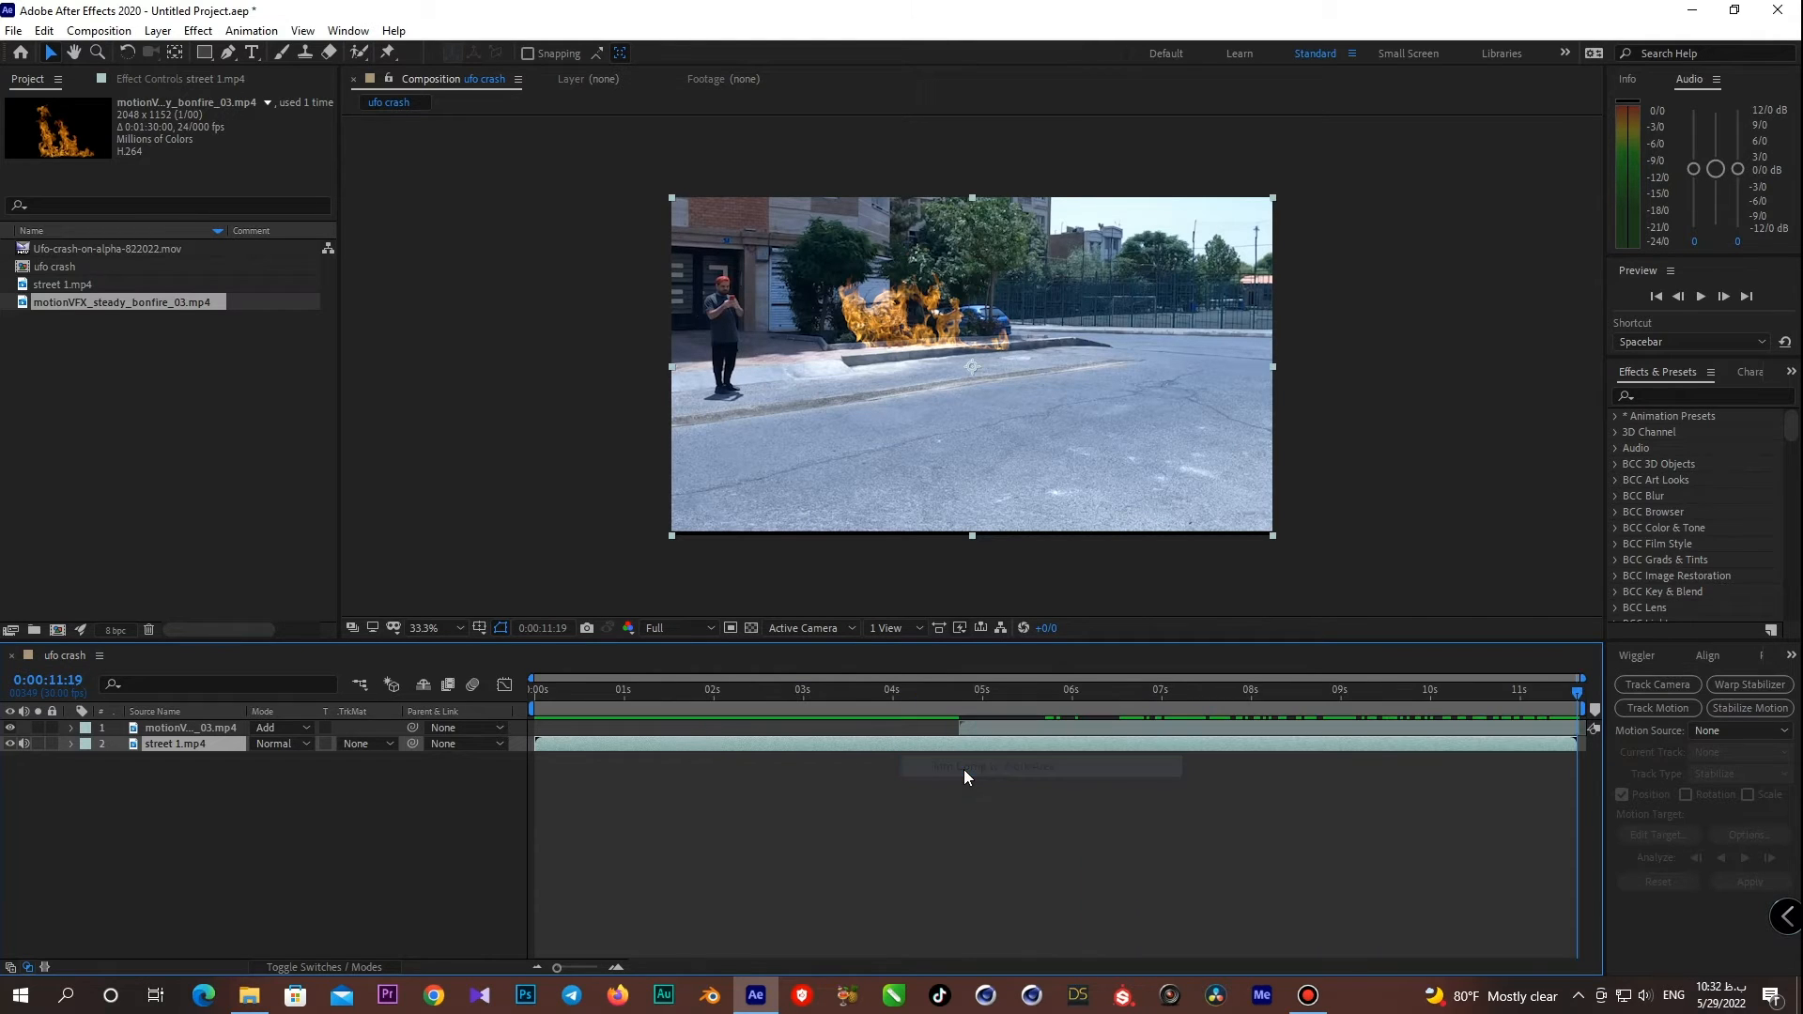
- Delete the bonfire layer and add Ufo-crash-on-alpha-822022.mov above the street 1 layer
{"action": "left_click", "coordinate": [150, 728]}
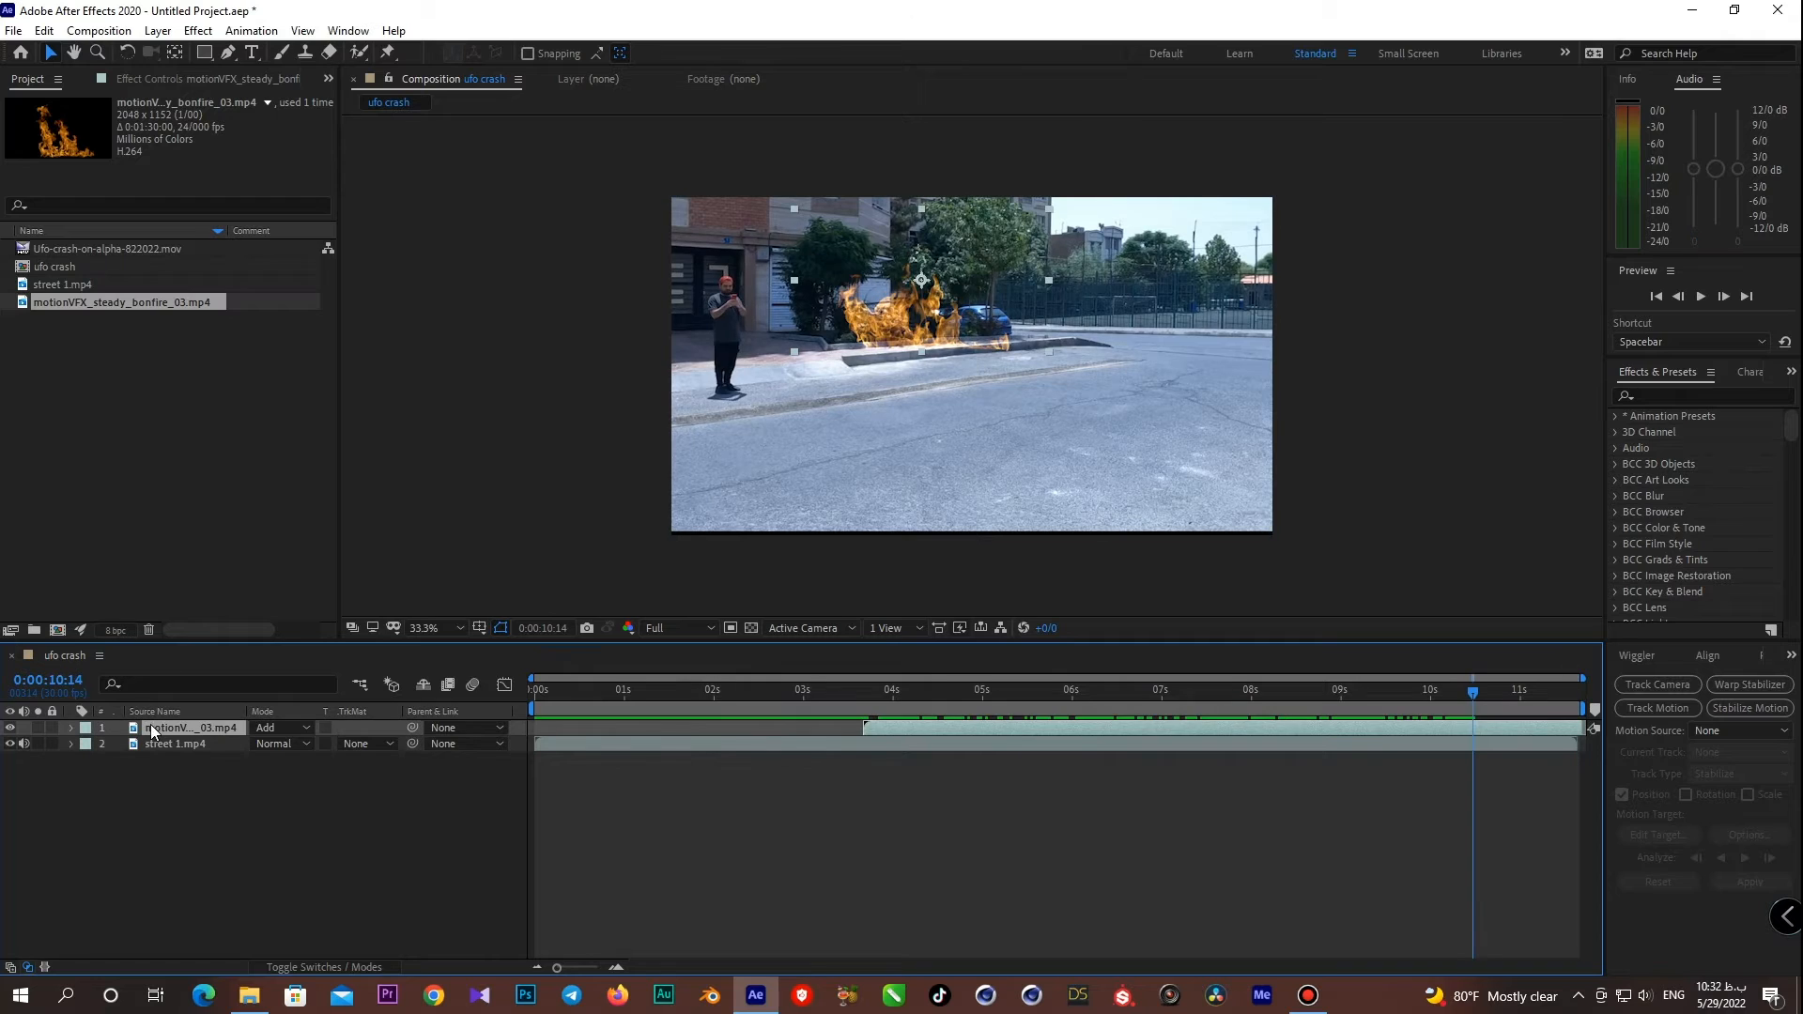
{"action": "key", "text": "Delete"}
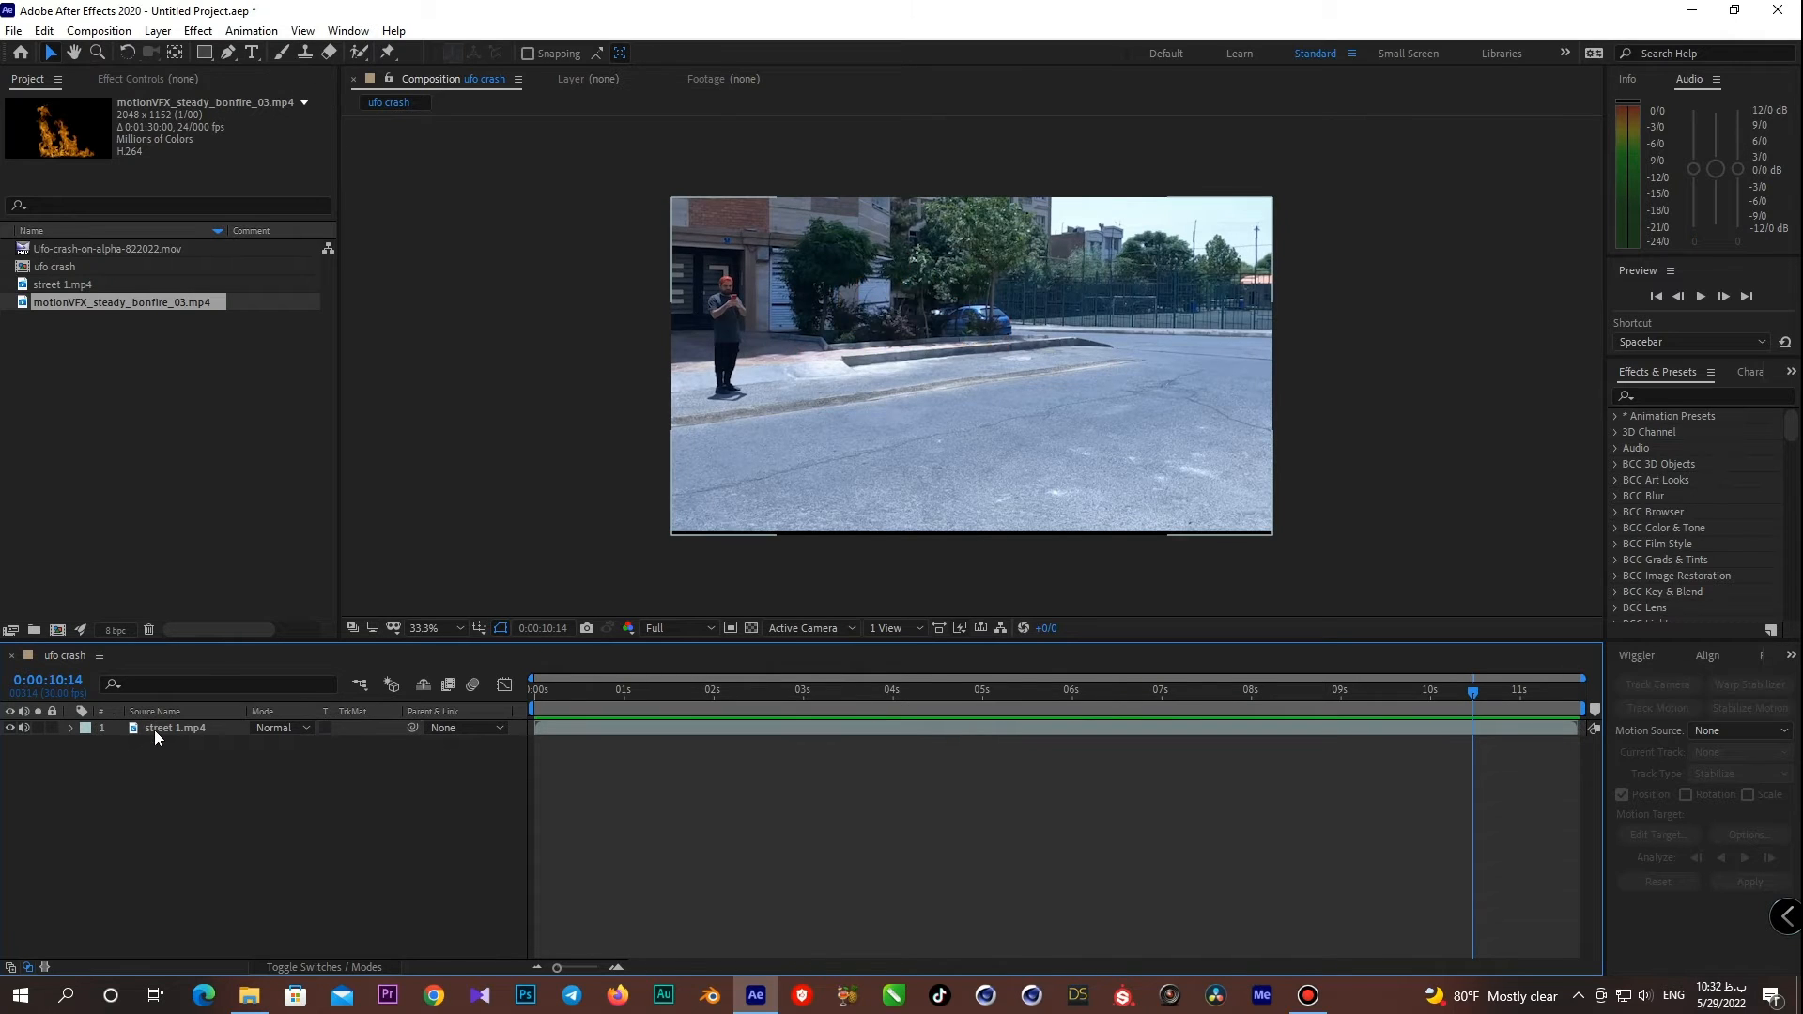
{"action": "left_click", "coordinate": [47, 246]}
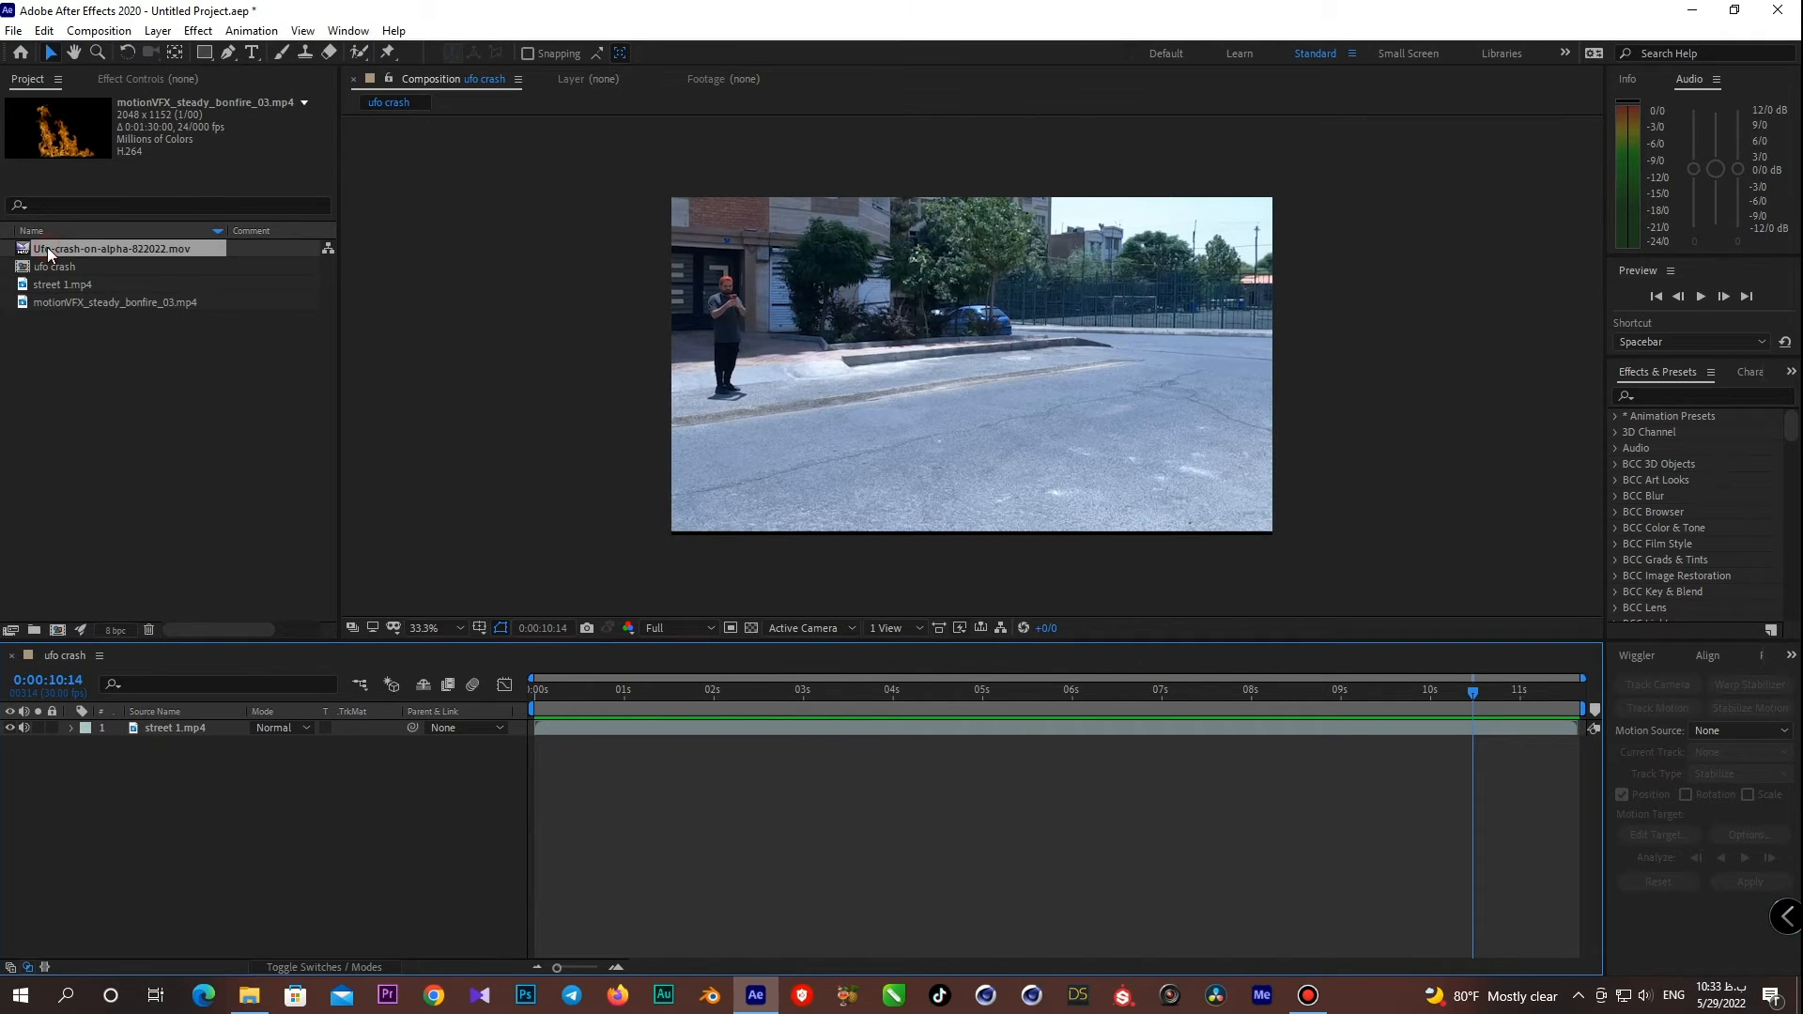
{"action": "left_click_drag", "start_coordinate": [47, 246], "coordinate": [65, 724]}
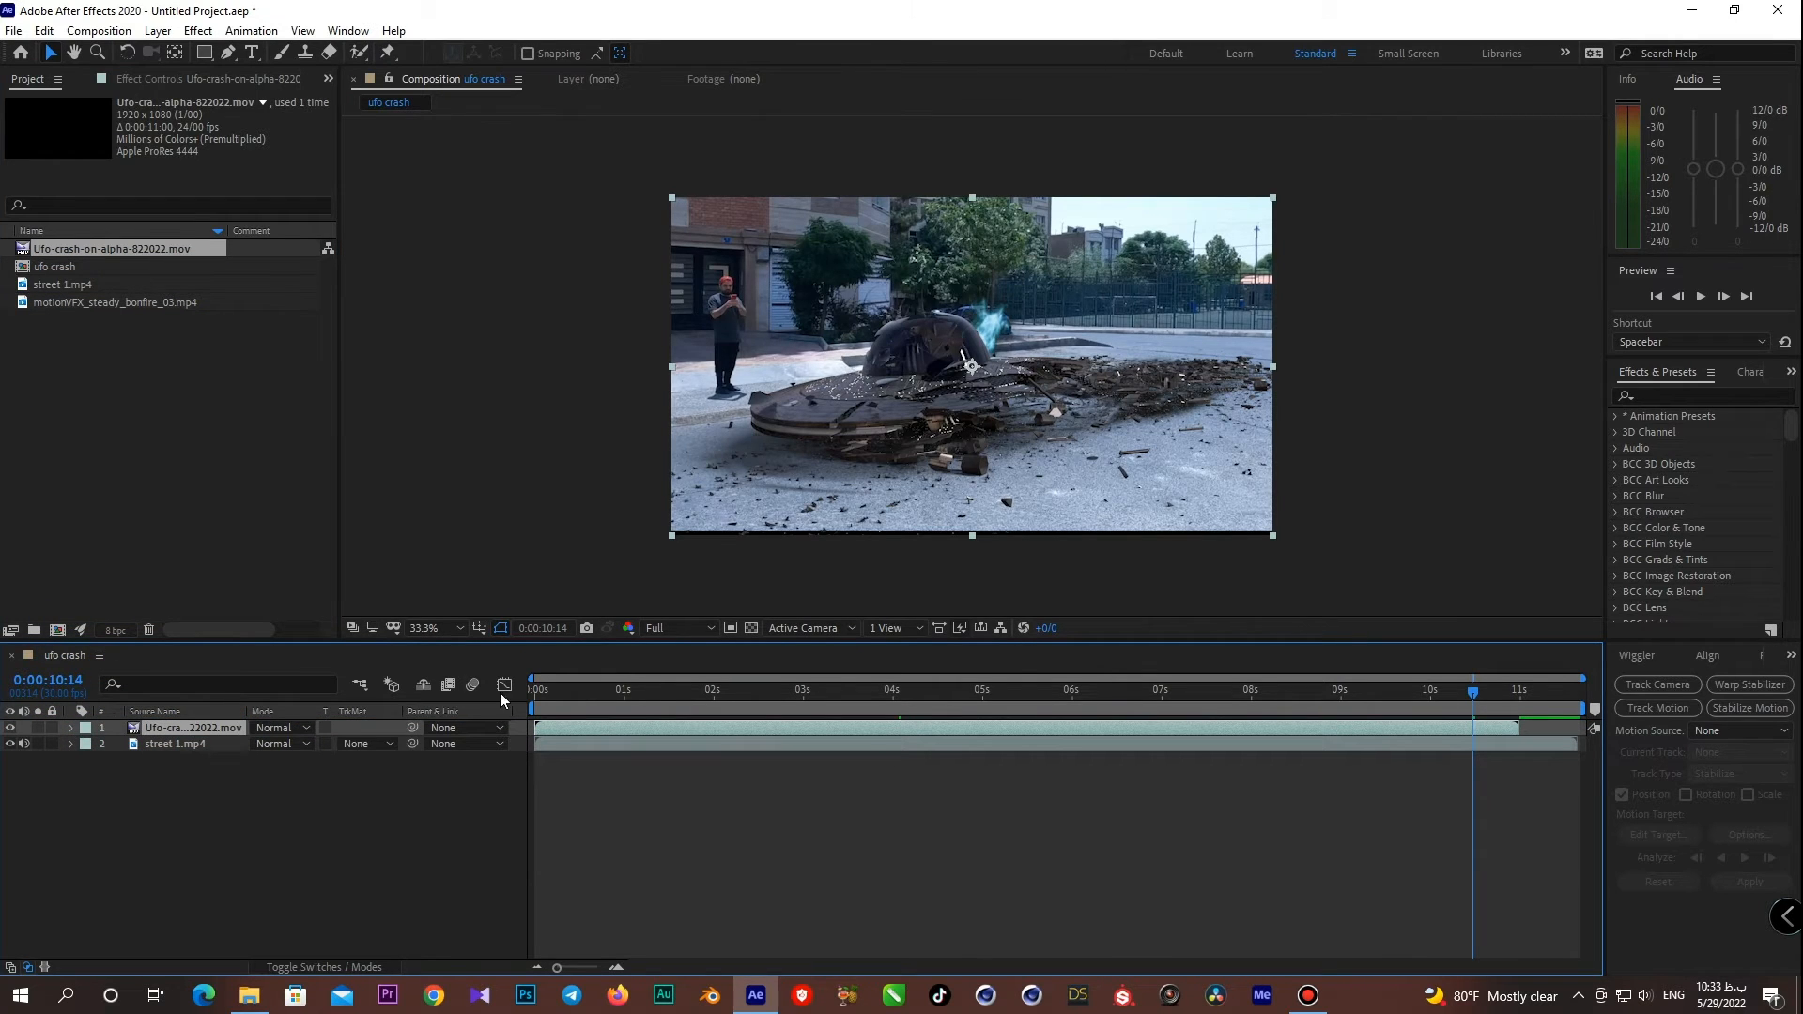
- Shift the UFO crash layer to end with the street 1 layer and preview the composition from near its start
{"action": "mouse_move", "coordinate": [558, 733]}
{"action": "left_mouse_down"}
{"action": "mouse_move", "coordinate": [629, 735]}
{"action": "mouse_move", "coordinate": [599, 686]}
{"action": "mouse_move", "coordinate": [1544, 623]}
{"action": "mouse_move", "coordinate": [923, 659]}
{"action": "mouse_move", "coordinate": [1103, 668]}
{"action": "mouse_move", "coordinate": [1029, 678]}
{"action": "mouse_move", "coordinate": [1463, 680]}
{"action": "mouse_move", "coordinate": [1545, 671]}
{"action": "mouse_move", "coordinate": [563, 718]}
{"action": "left_mouse_up"}
{"action": "key", "text": "space"}
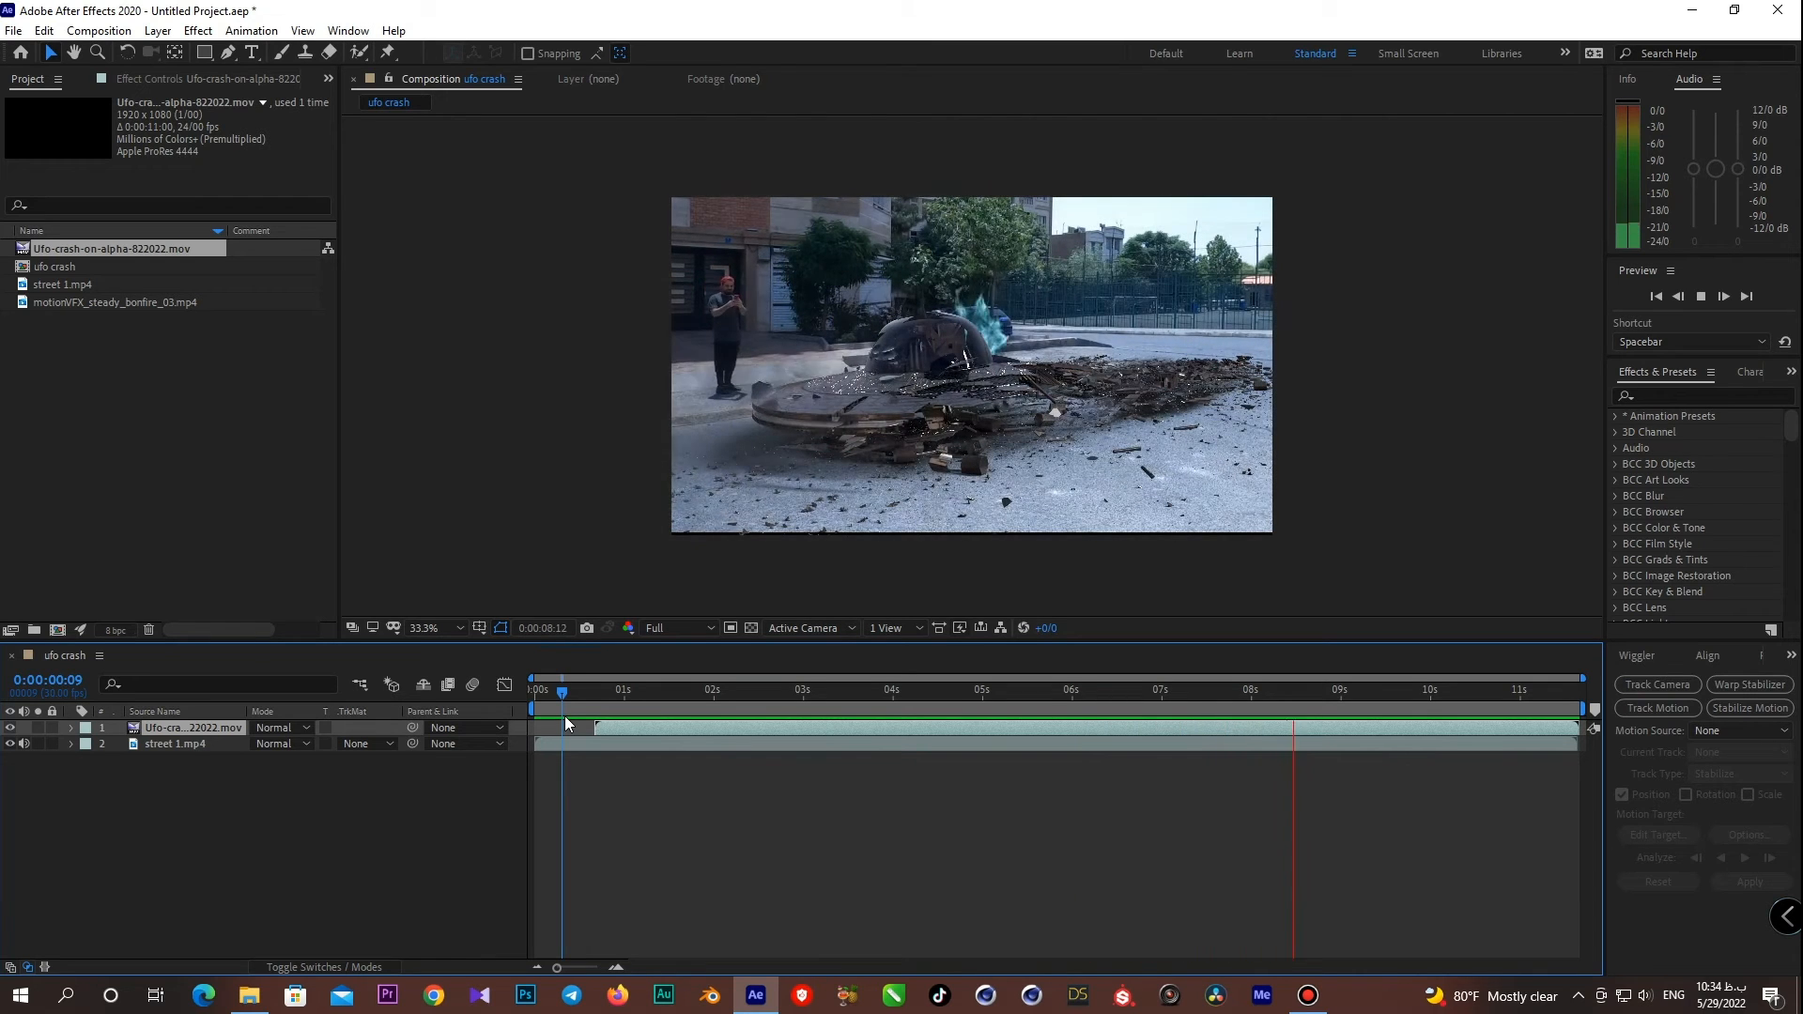
{"action": "key", "text": "space"}
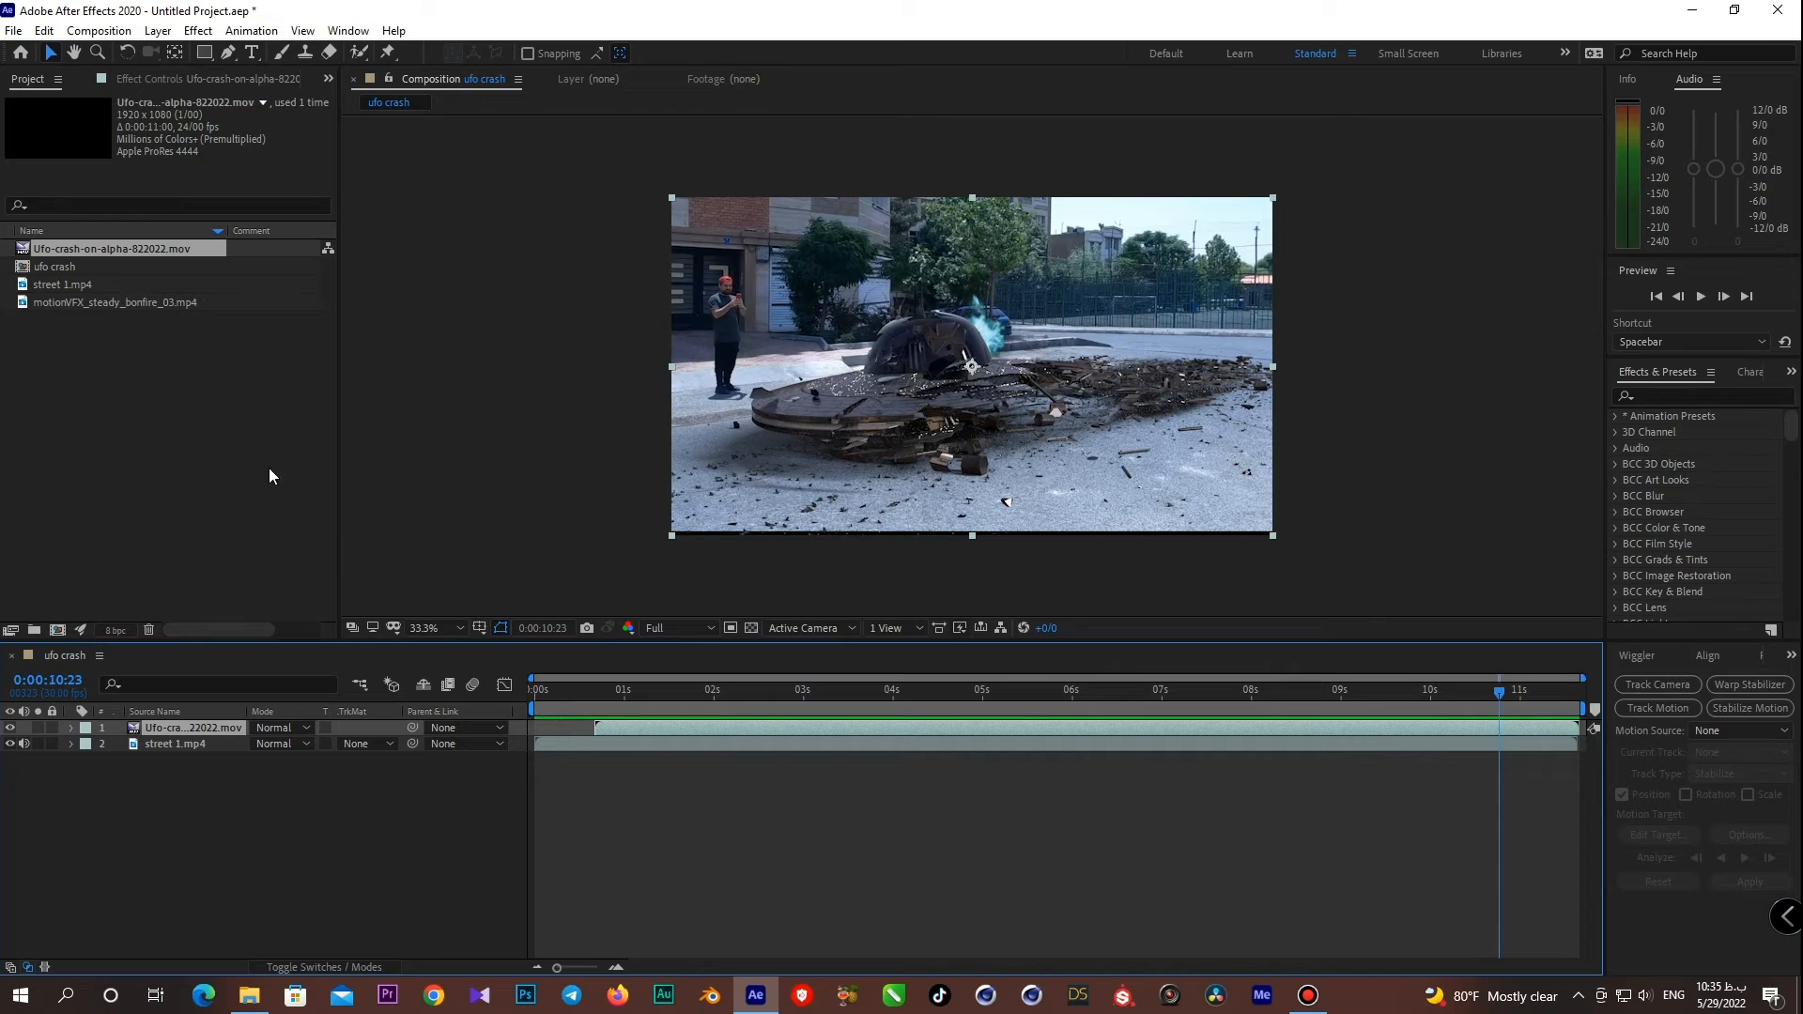
- Add the bonfire clip as the topmost layer, shrink it and place it over the debris behind the crashed UFO
{"action": "left_click_drag", "start_coordinate": [70, 301], "coordinate": [183, 725]}
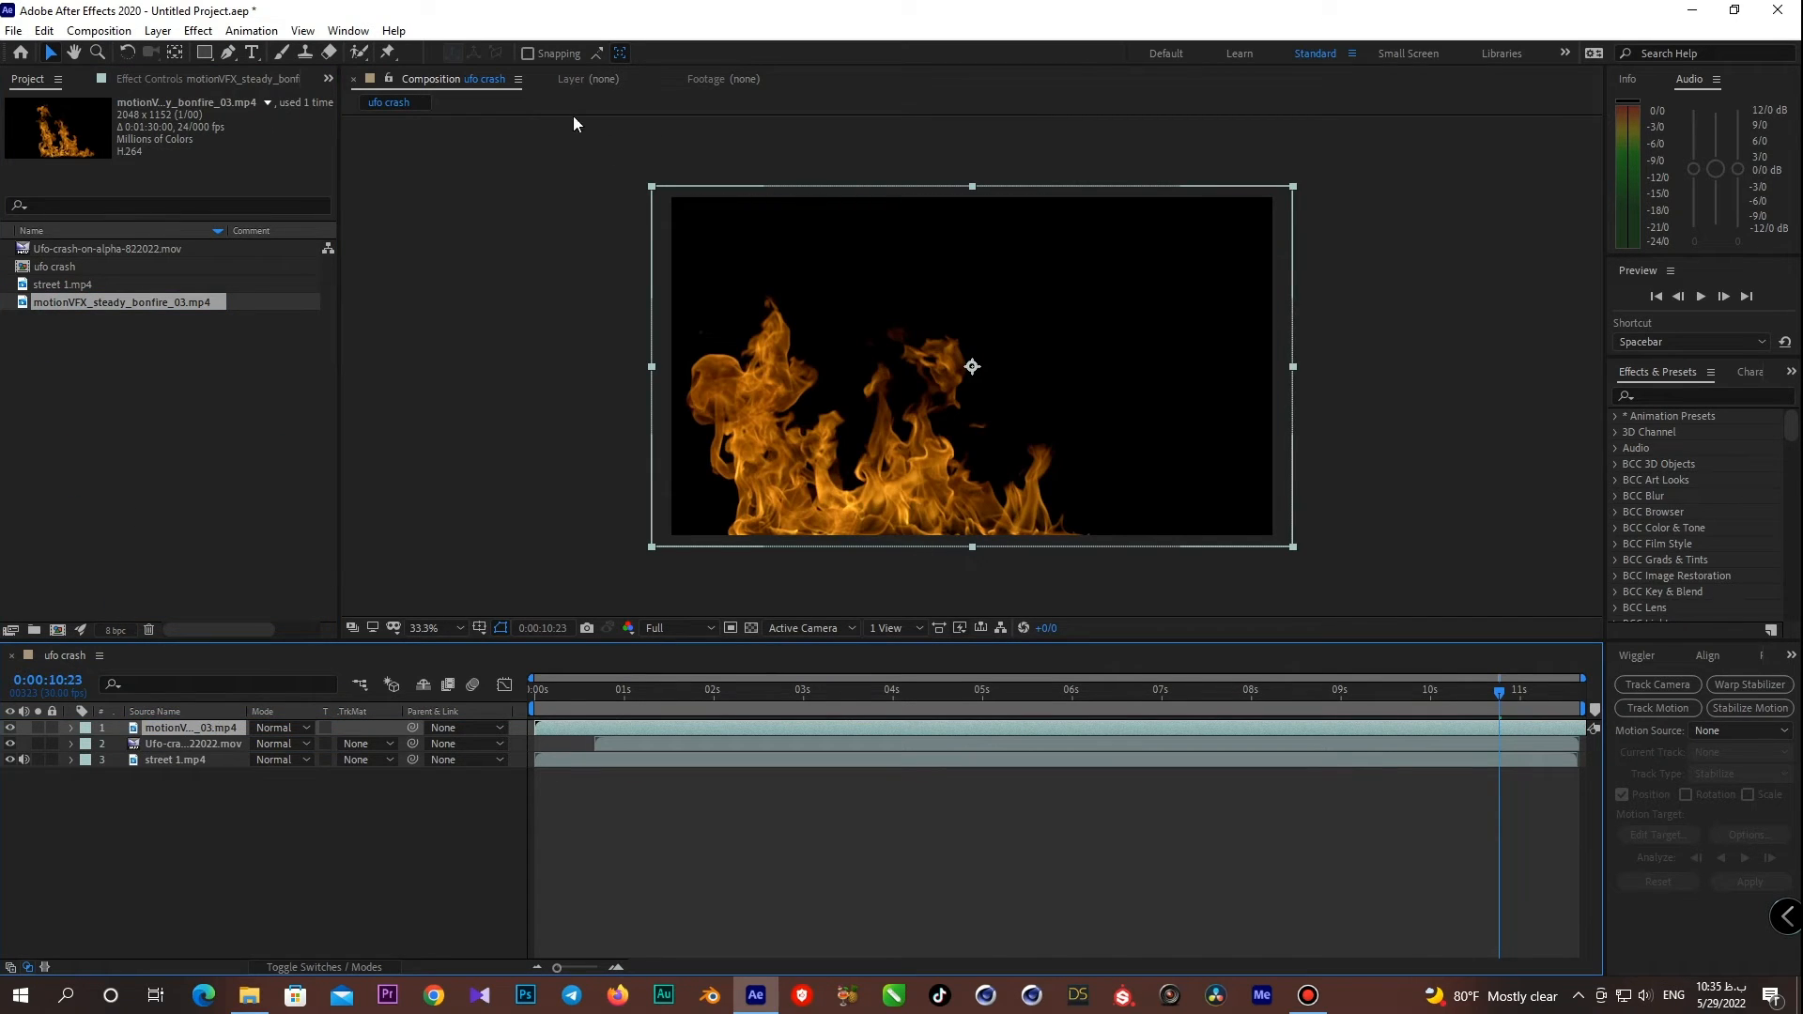
{"action": "left_click_drag", "start_coordinate": [648, 187], "coordinate": [859, 295]}
{"action": "left_click_drag", "start_coordinate": [927, 406], "coordinate": [1109, 361]}
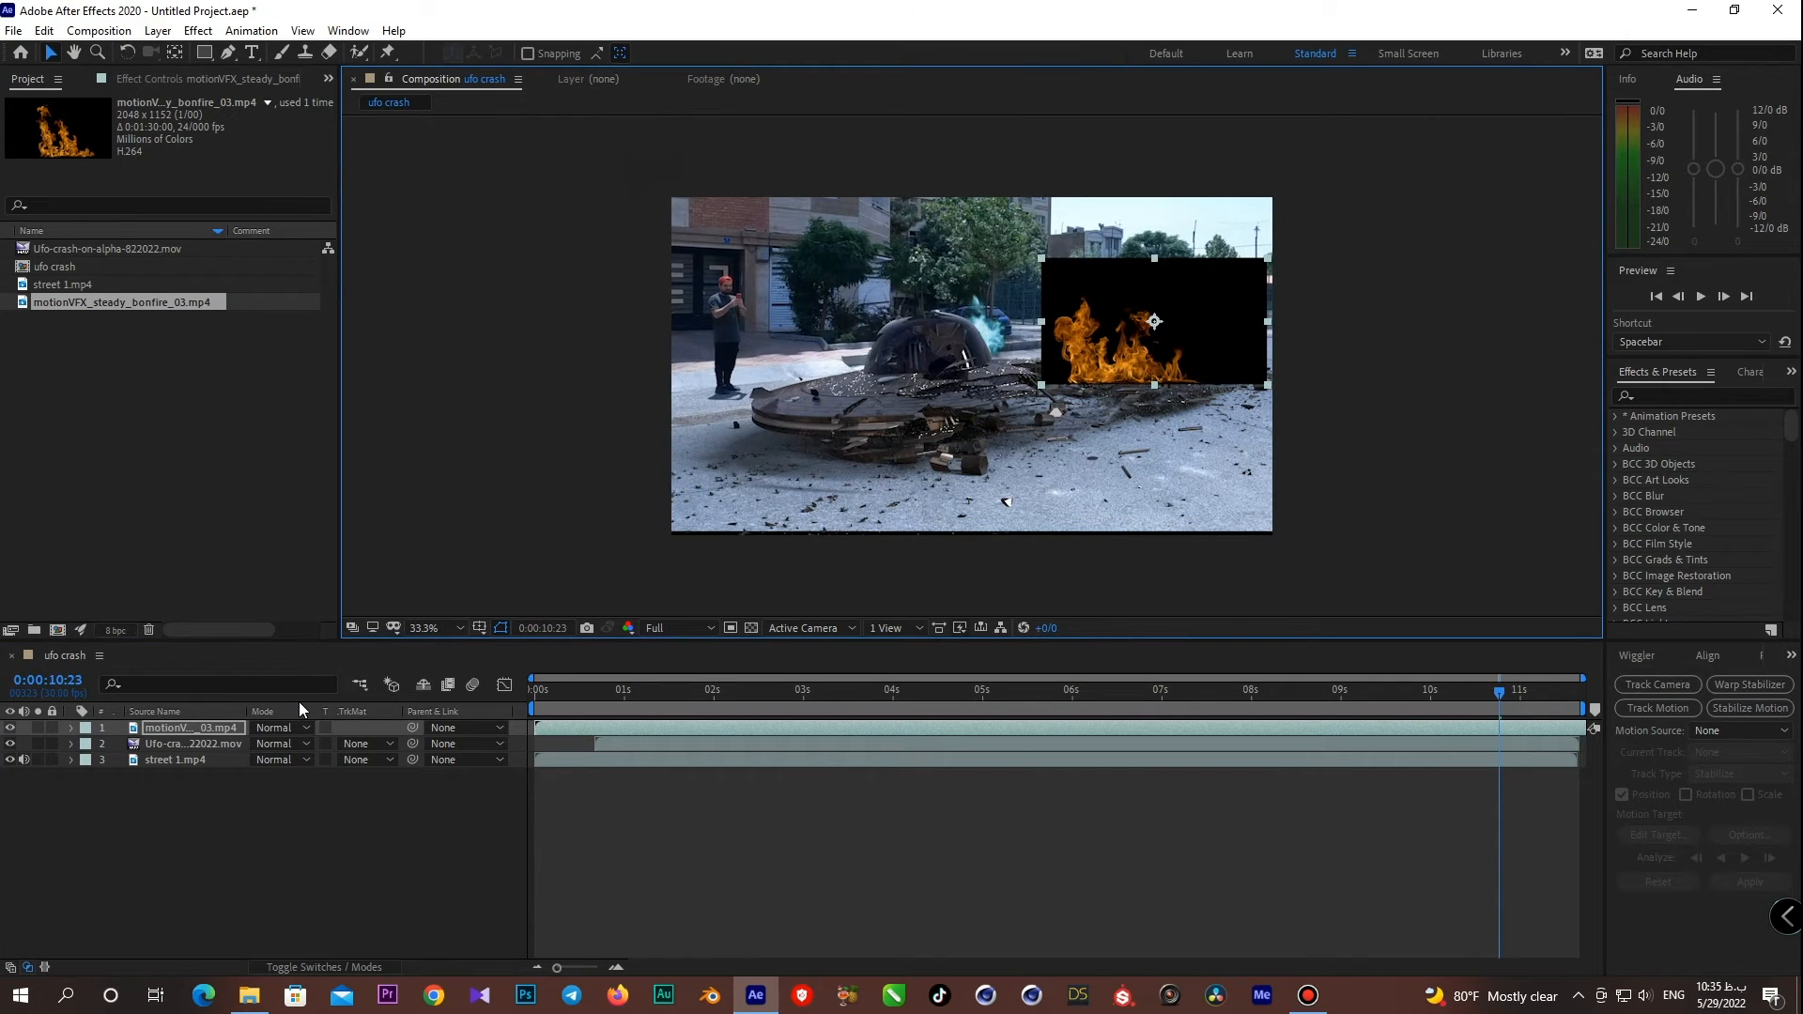
- Set the bonfire layer's blending mode to Add and apply a Curves effect with a steep RGB curve that raises contrast
{"action": "left_click", "coordinate": [299, 730]}
{"action": "left_click", "coordinate": [325, 350]}
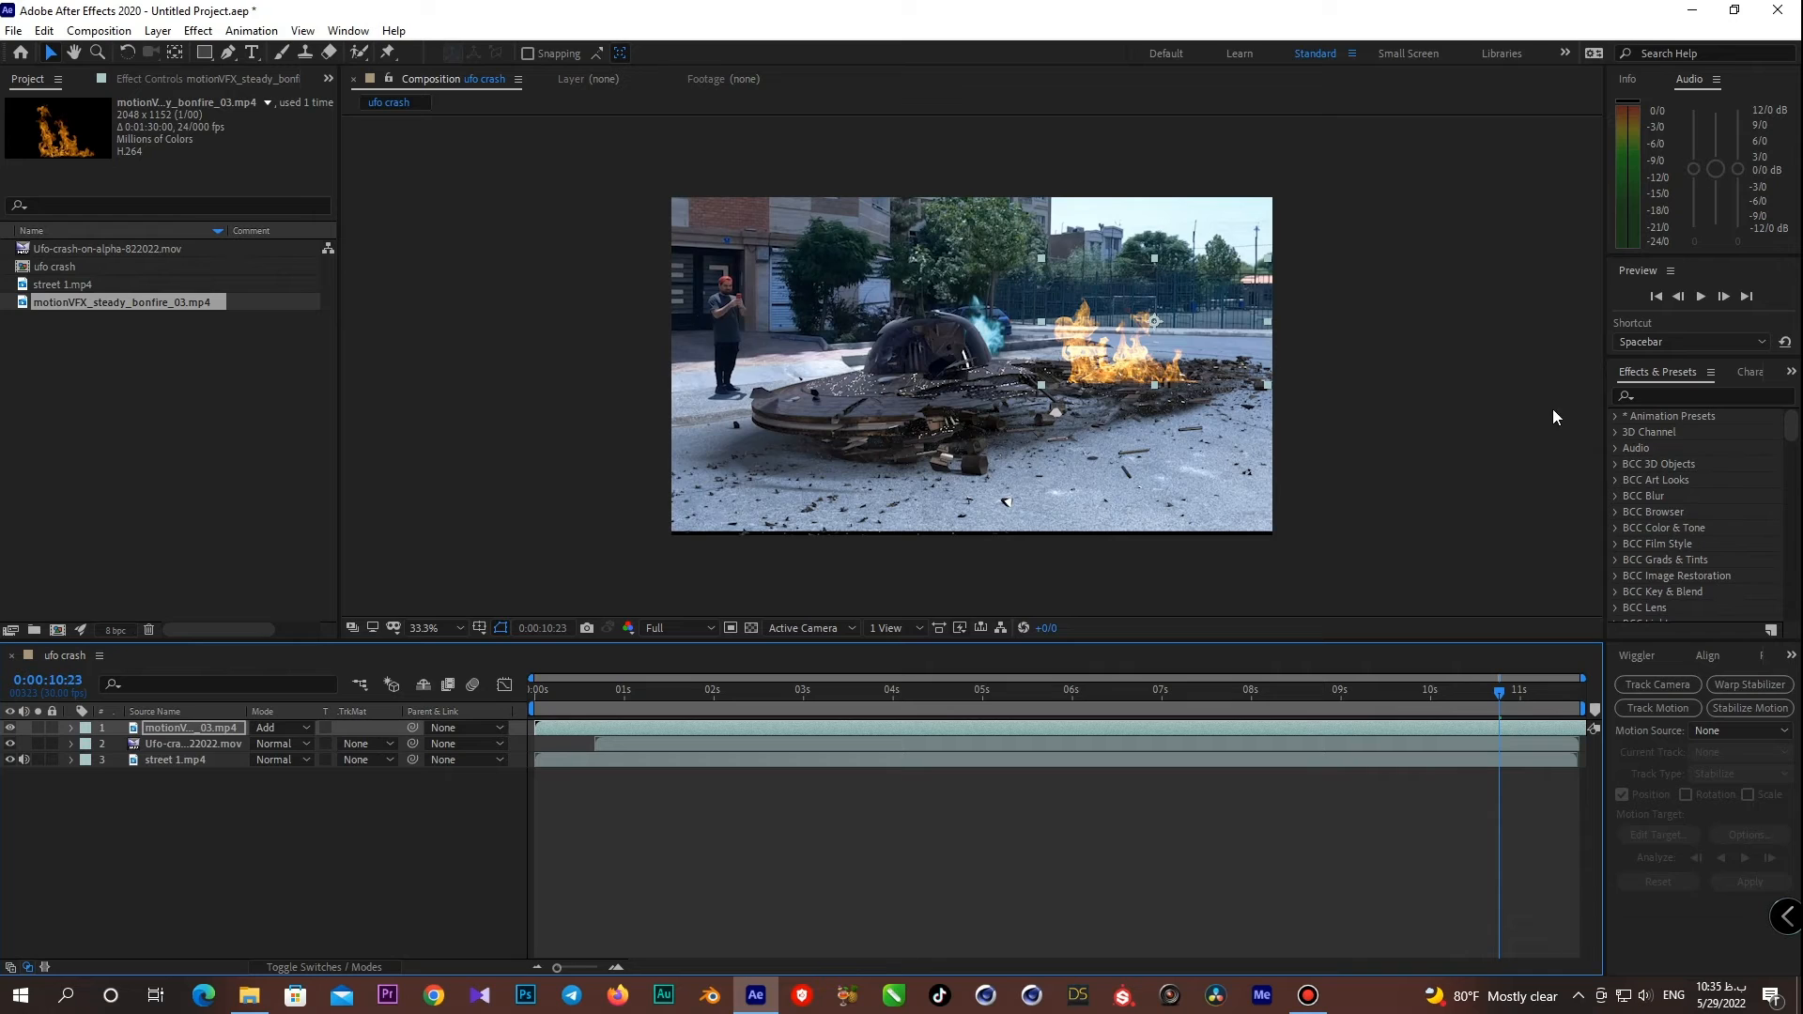
{"action": "left_click", "coordinate": [1656, 397]}
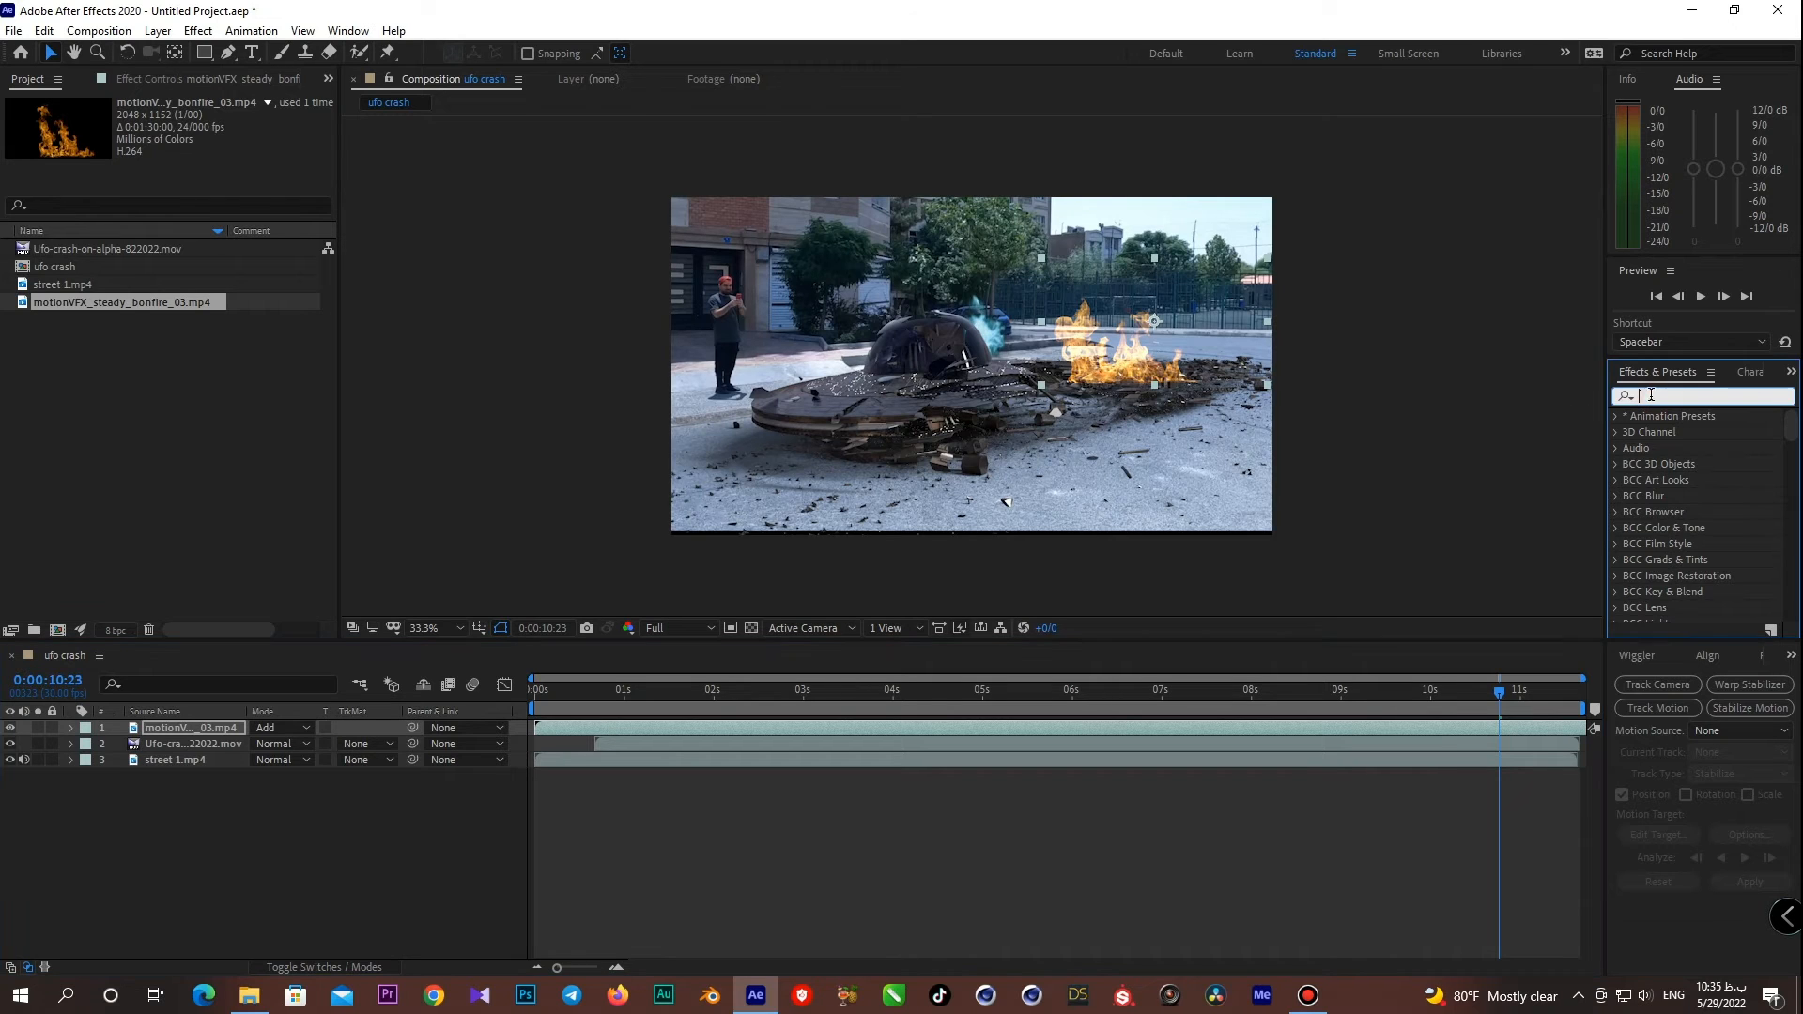
{"action": "type", "text": "curves"}
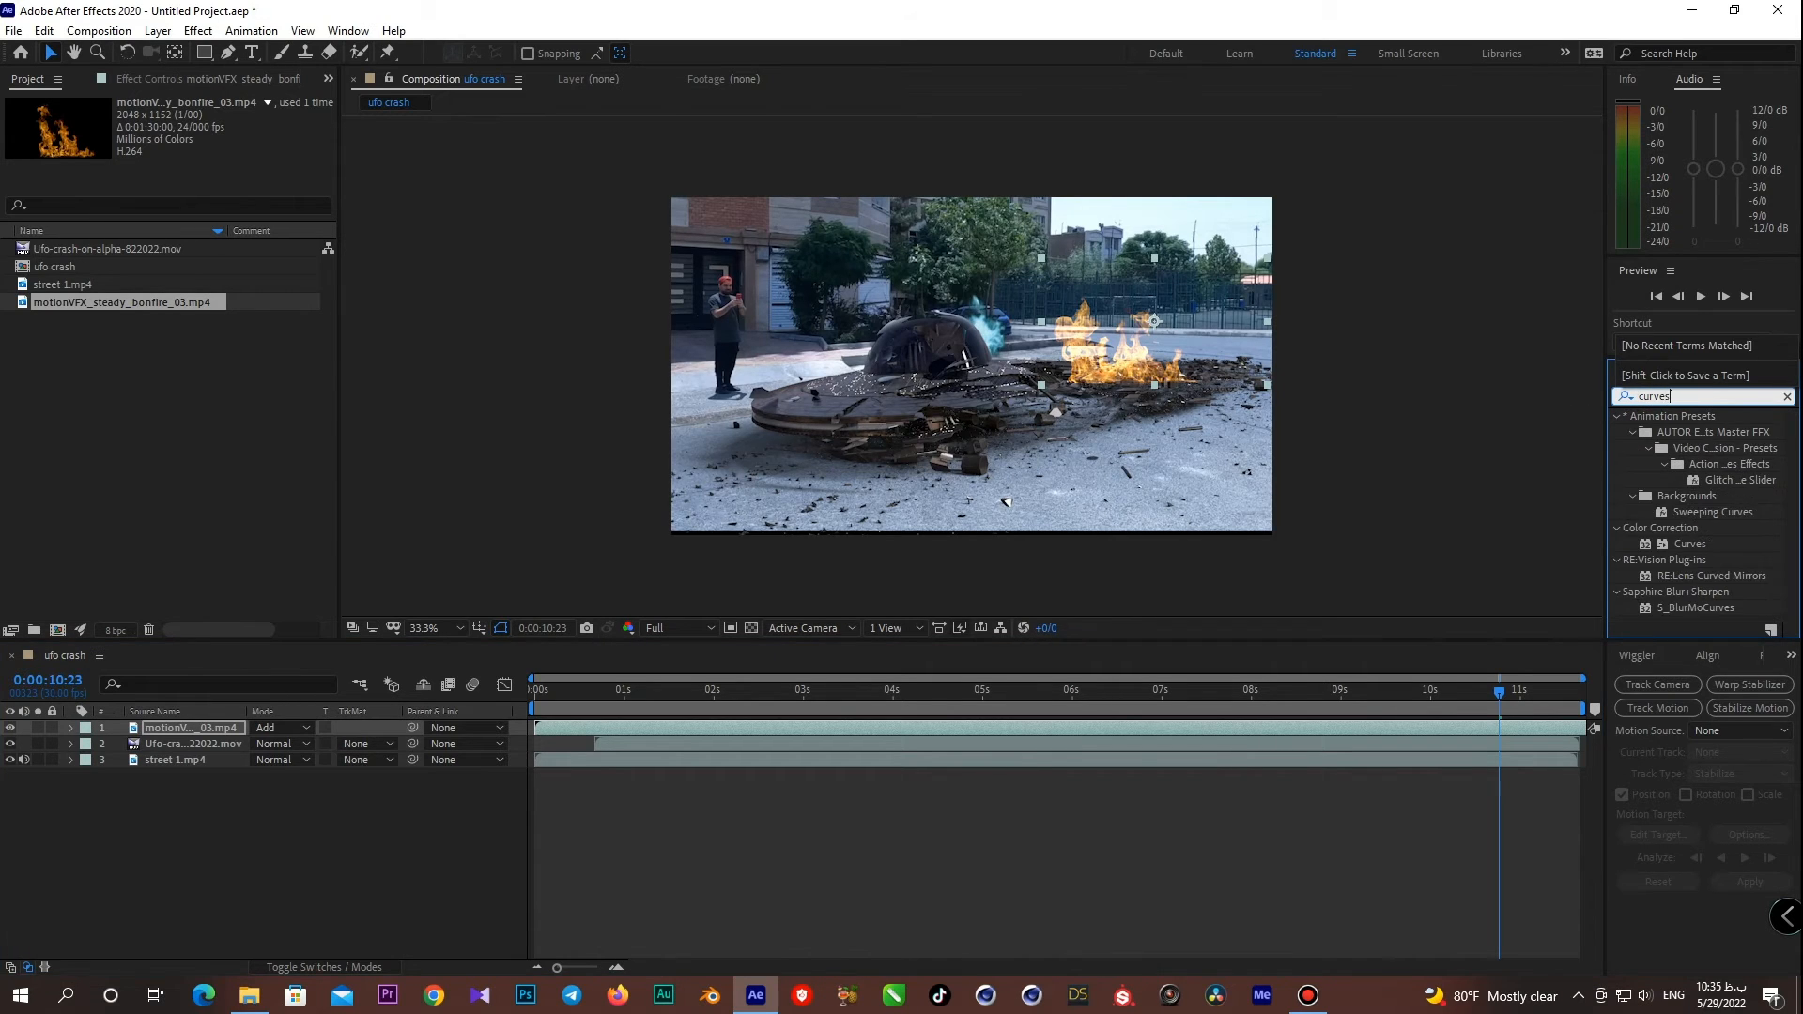
{"action": "left_click_drag", "start_coordinate": [1698, 479], "coordinate": [1315, 727]}
{"action": "left_click_drag", "start_coordinate": [223, 242], "coordinate": [197, 201]}
{"action": "left_click_drag", "start_coordinate": [45, 421], "coordinate": [89, 421]}
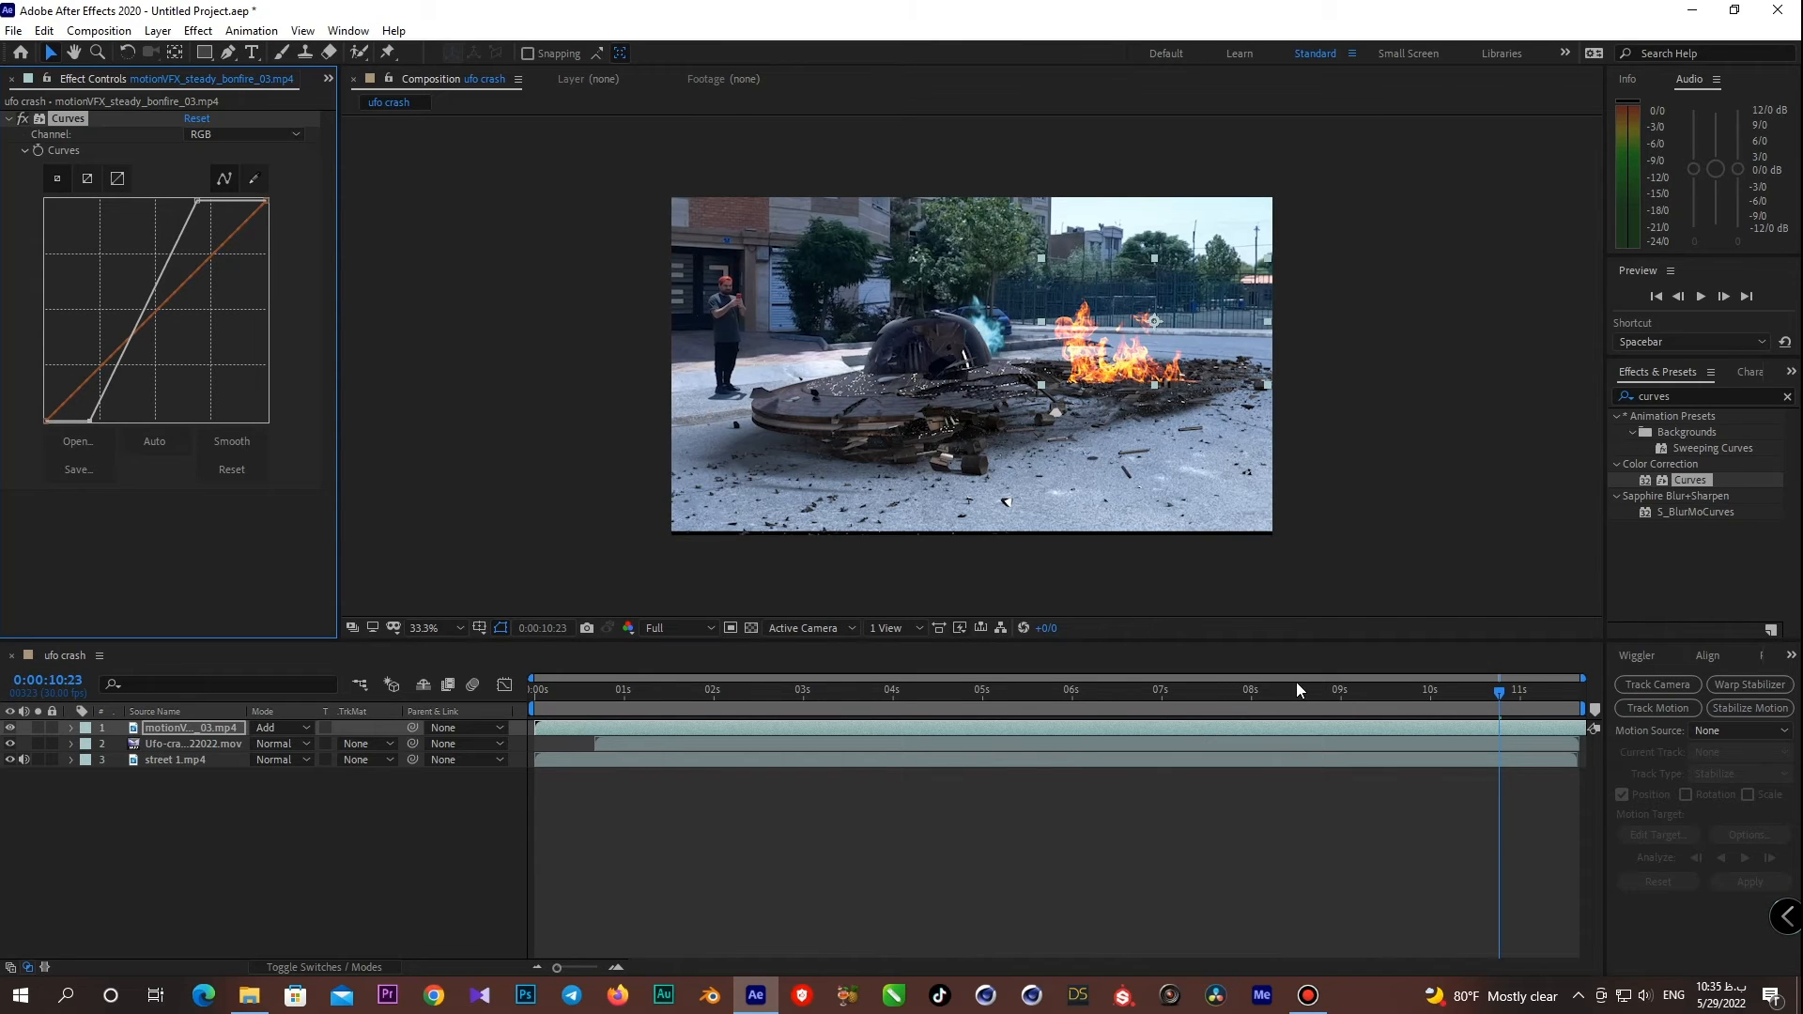
- Trim the bonfire layer to start at 0:00:04:28 and move it below the UFO crash layer
{"action": "left_click_drag", "start_coordinate": [1289, 689], "coordinate": [977, 727]}
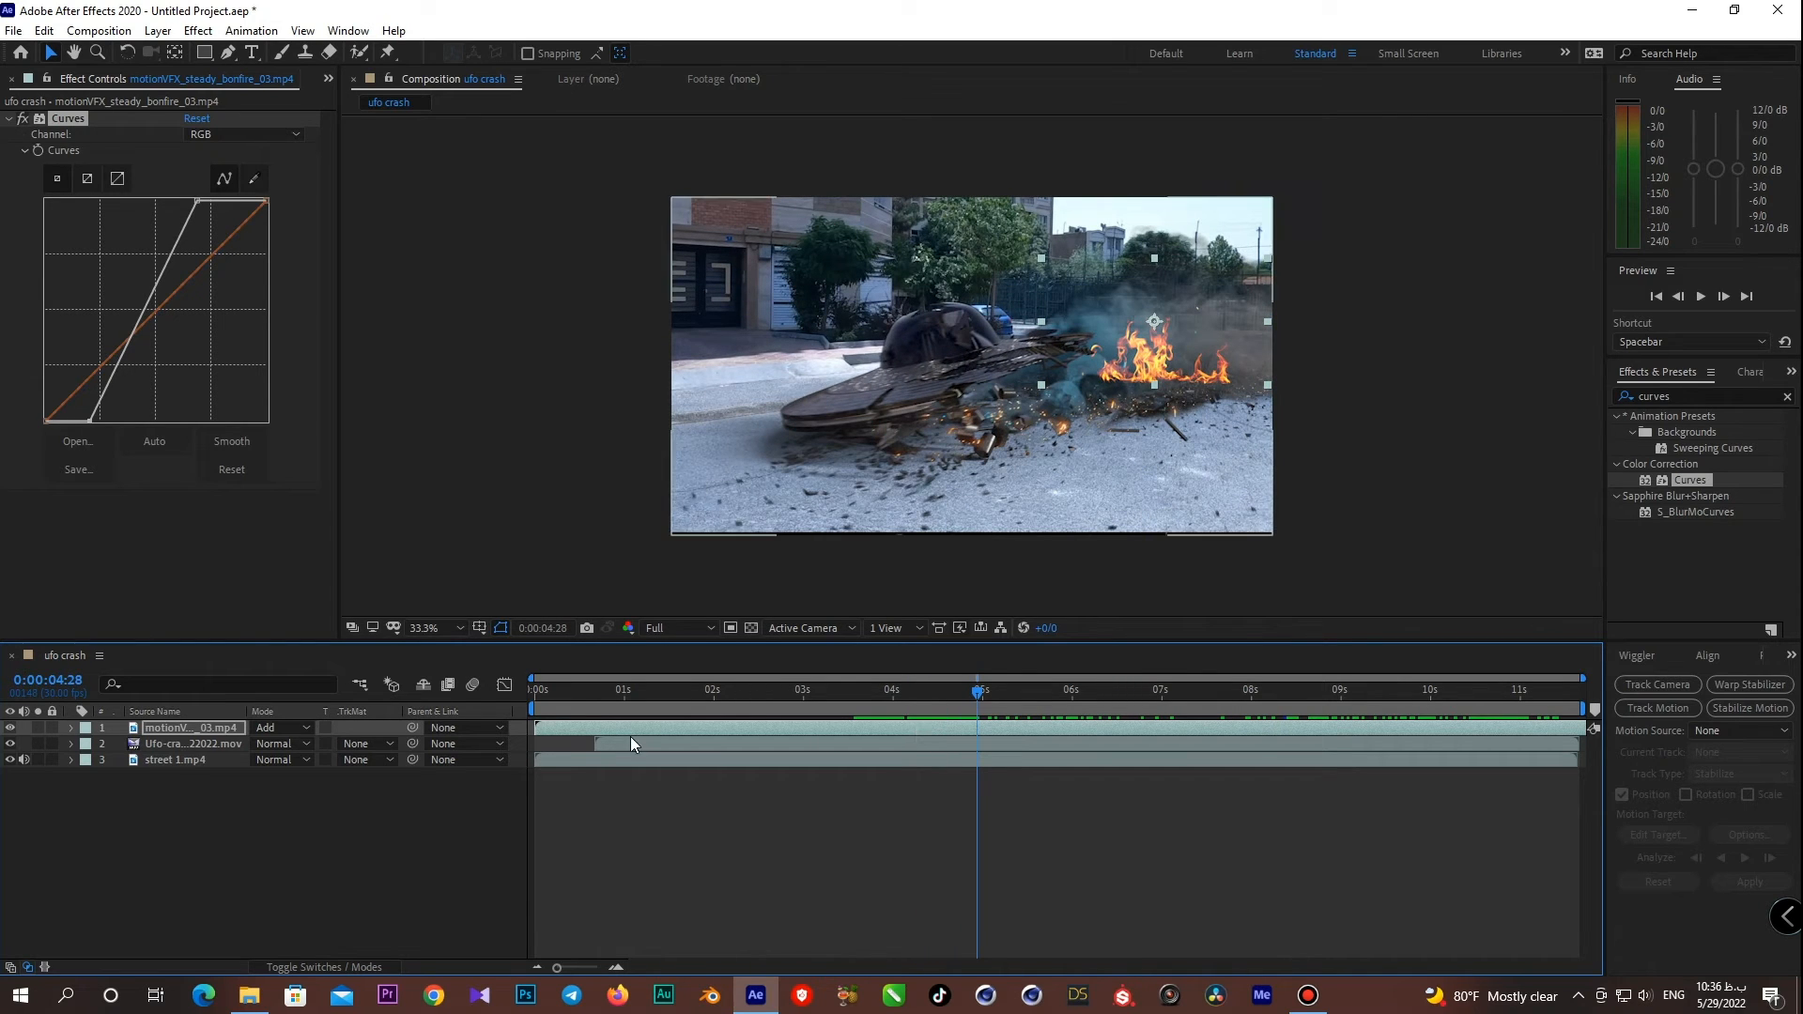
{"action": "left_click_drag", "start_coordinate": [537, 728], "coordinate": [987, 693]}
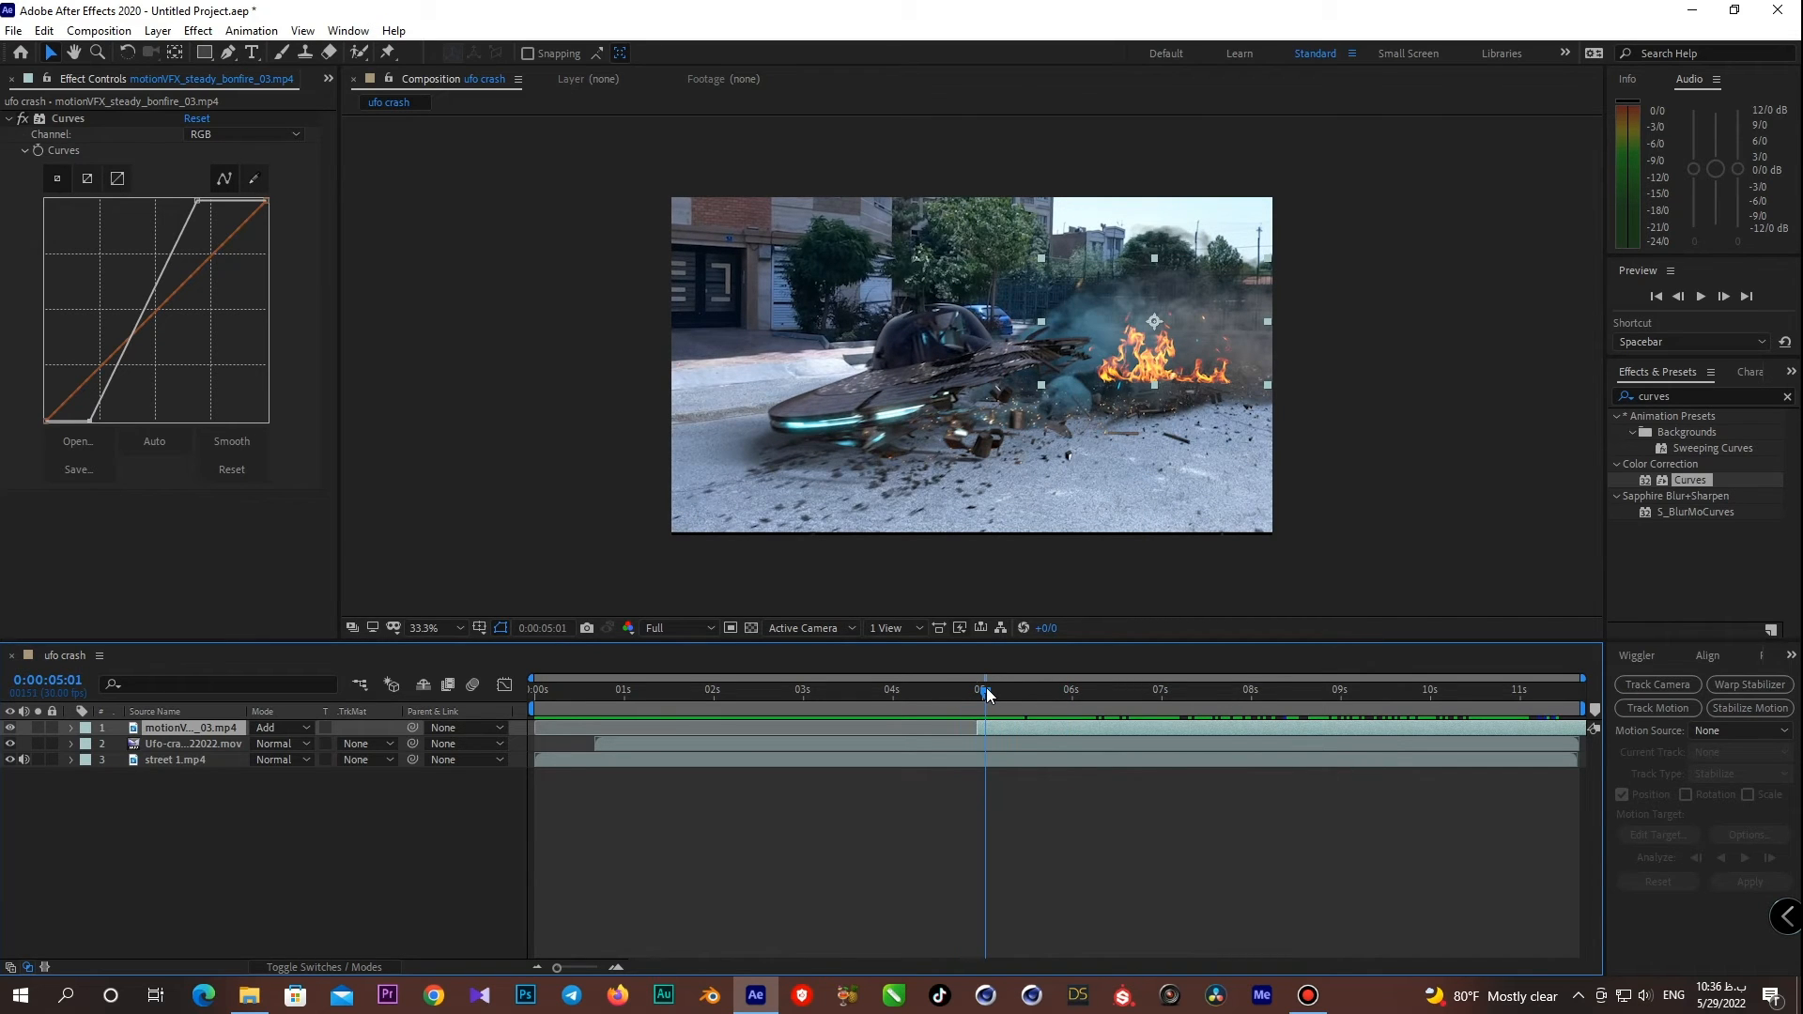
{"action": "left_click_drag", "start_coordinate": [205, 732], "coordinate": [209, 757]}
- Compare the fire with the Curves effect off and on near the end of the composition, at 0:00:11:10
{"action": "left_click_drag", "start_coordinate": [986, 697], "coordinate": [1339, 667]}
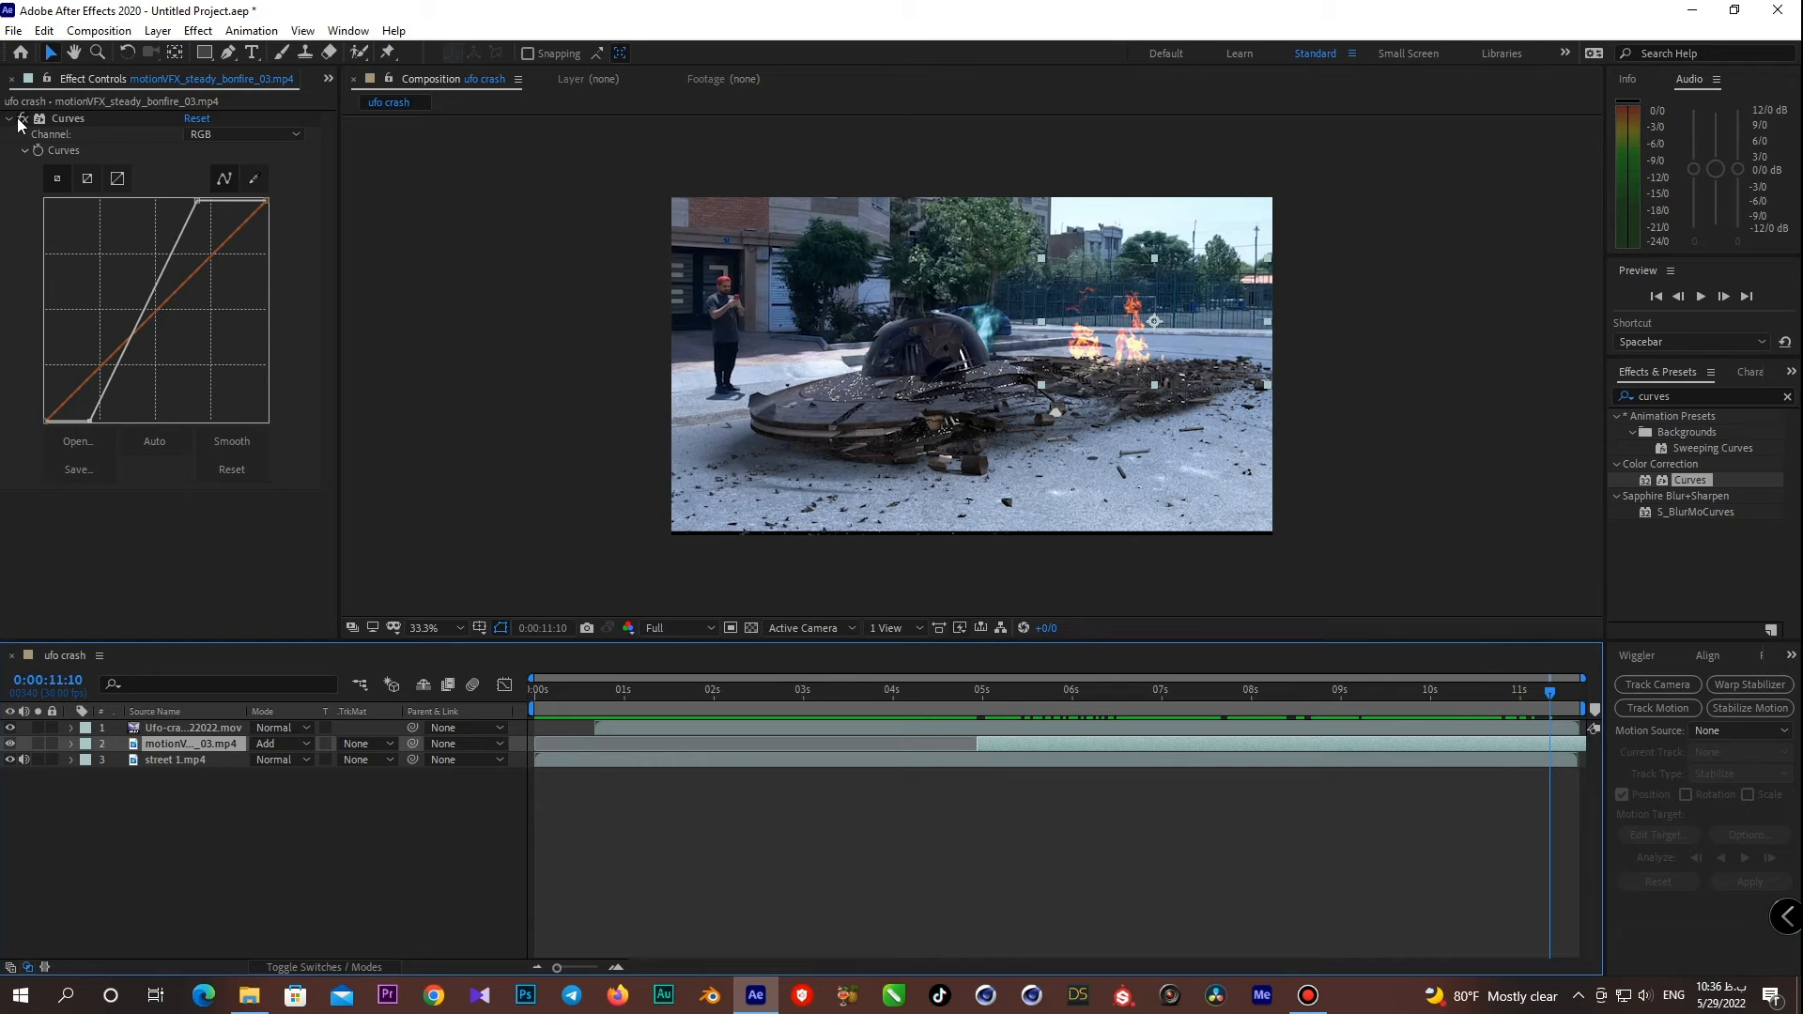
{"action": "left_click", "coordinate": [56, 120]}
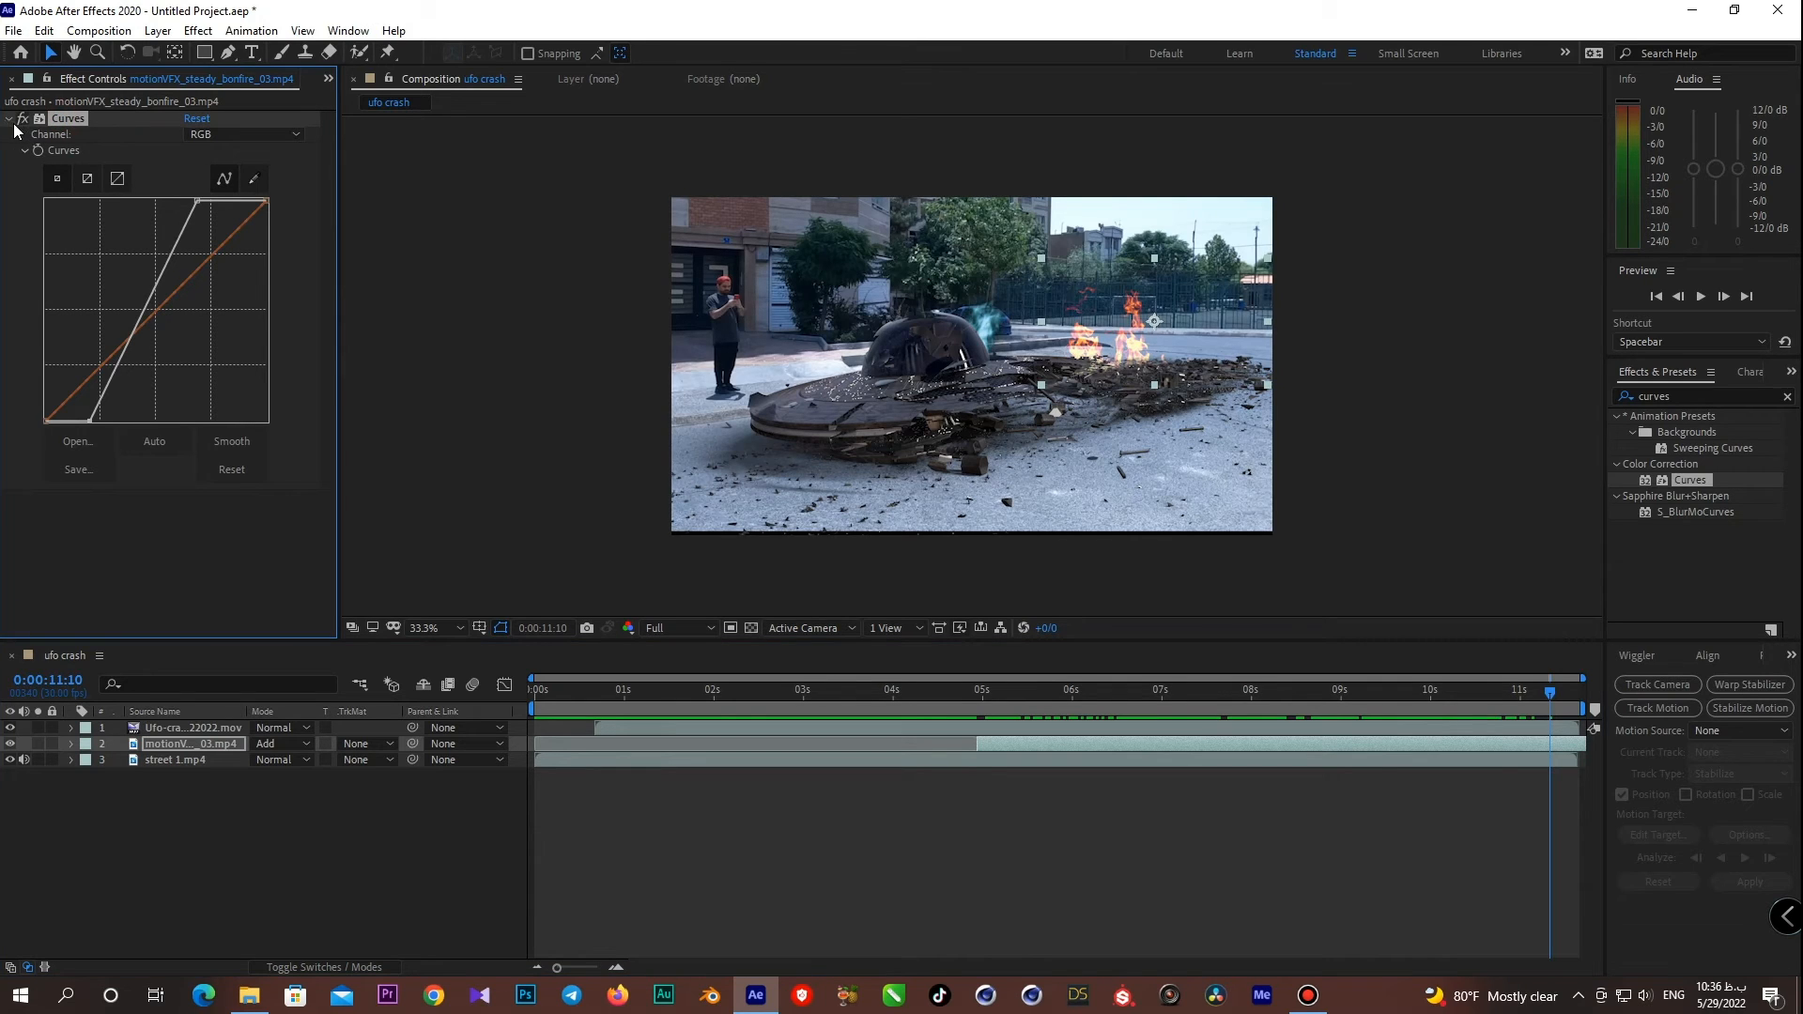
{"action": "left_click", "coordinate": [23, 121]}
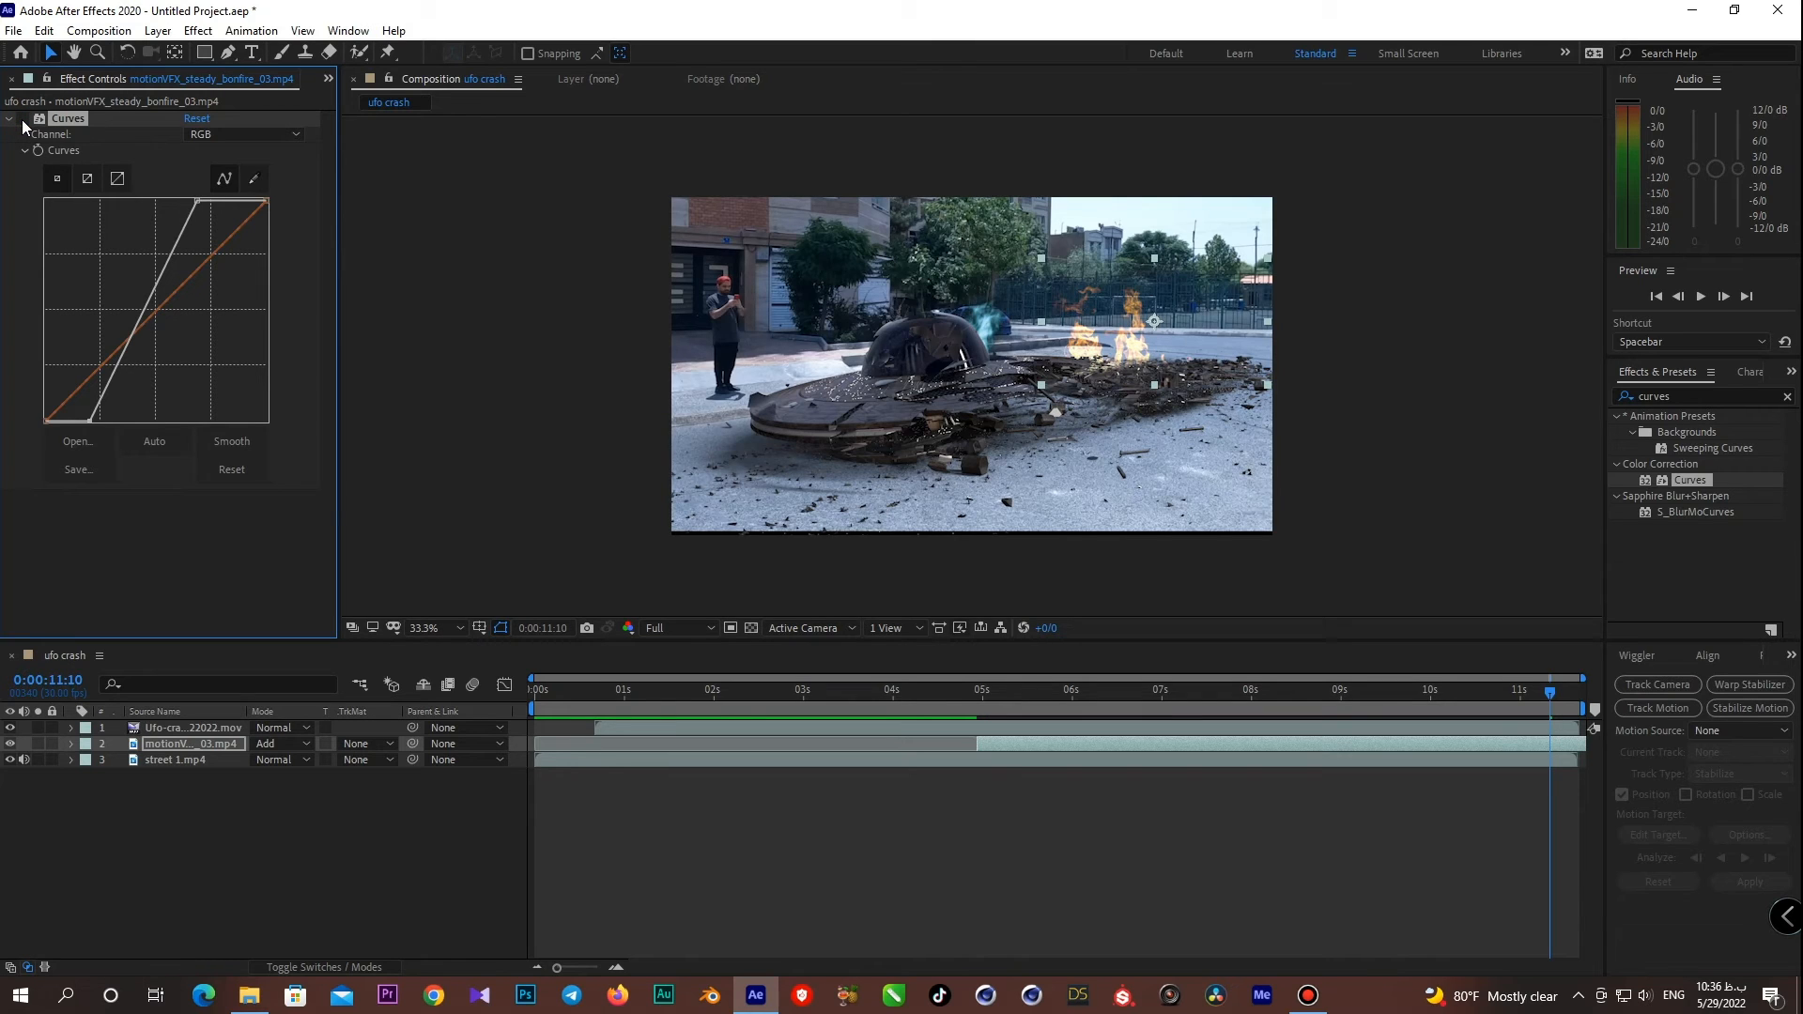
{"action": "left_click", "coordinate": [23, 120]}
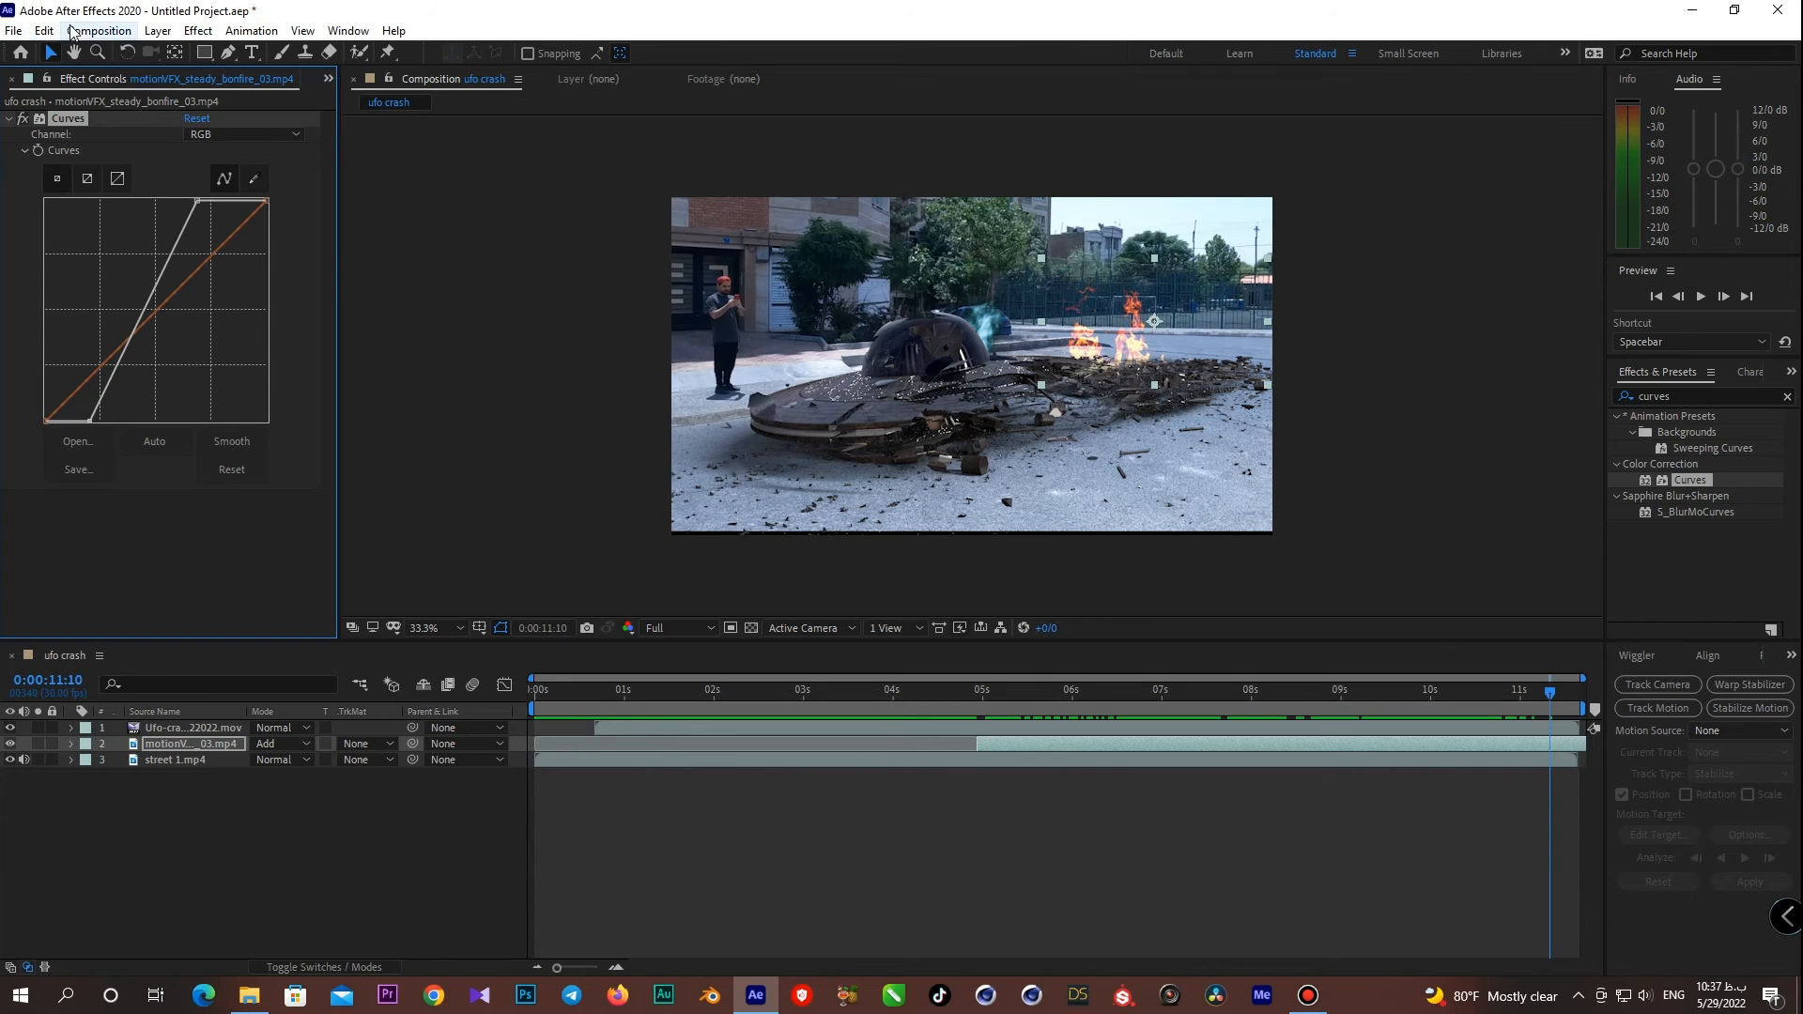
- Add the ufo crash composition to the render queue with QuickTime as the output format
{"action": "left_click", "coordinate": [102, 33]}
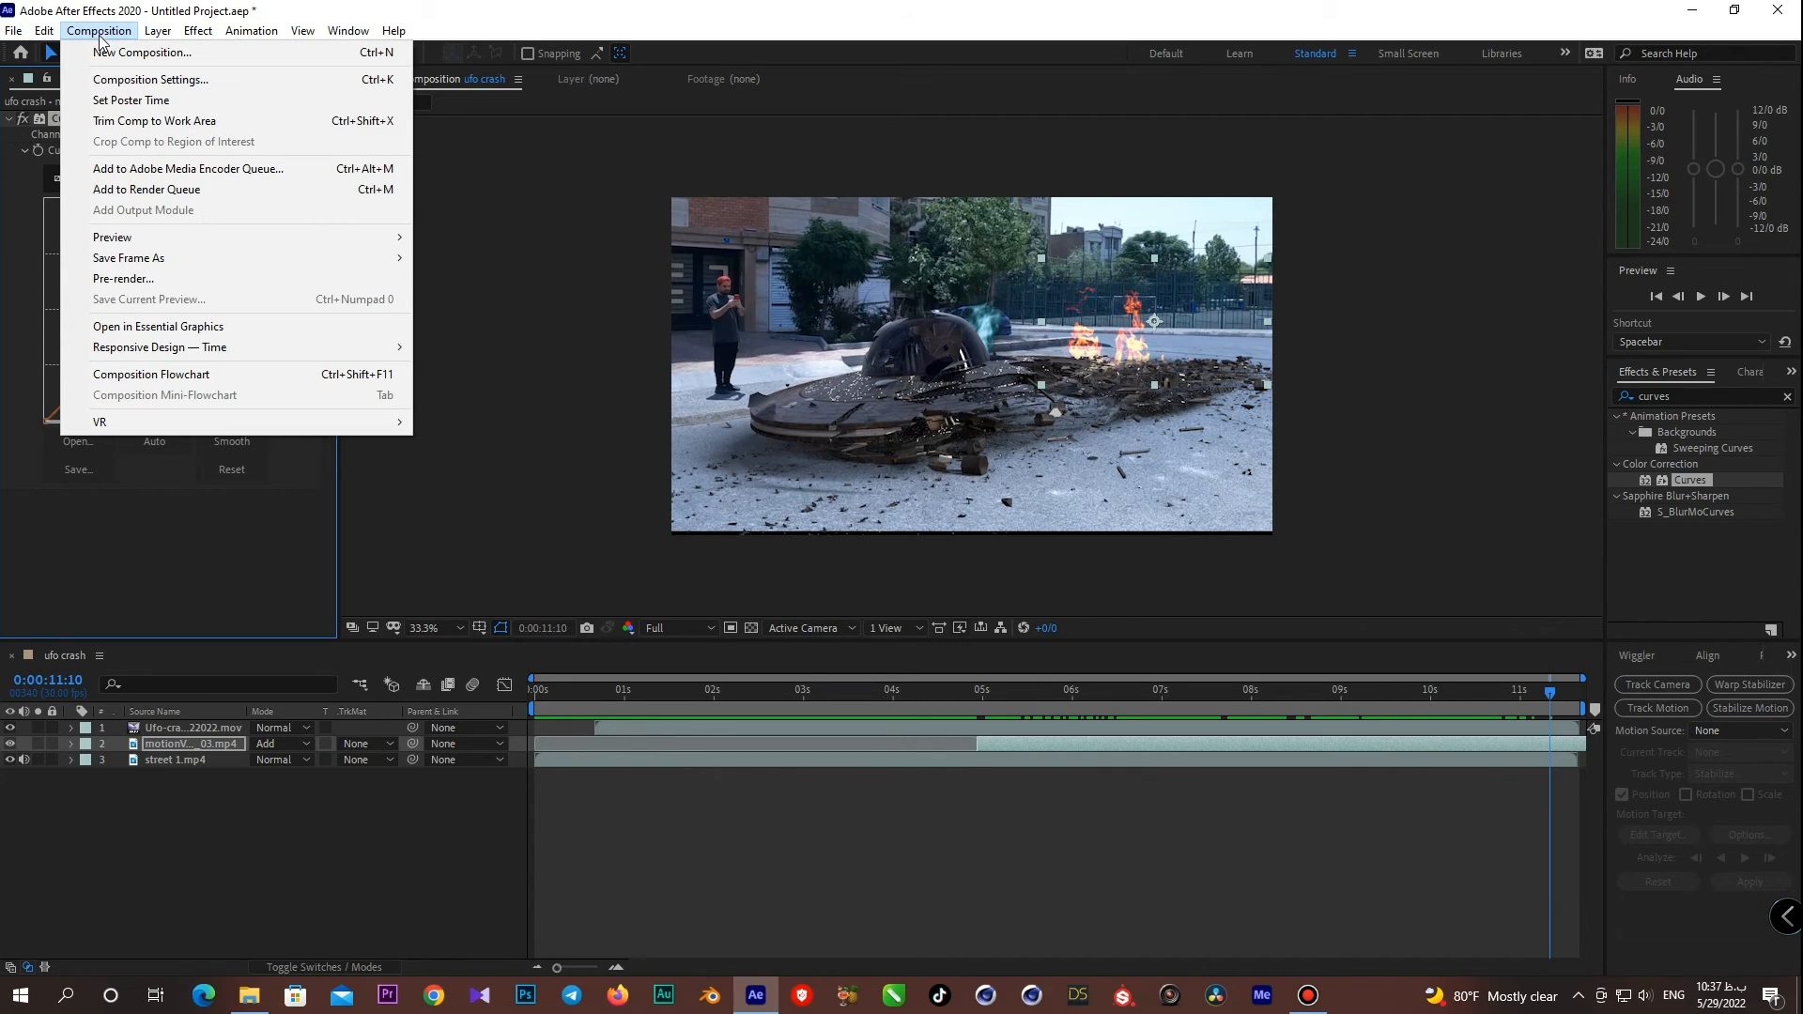
{"action": "left_click", "coordinate": [123, 191]}
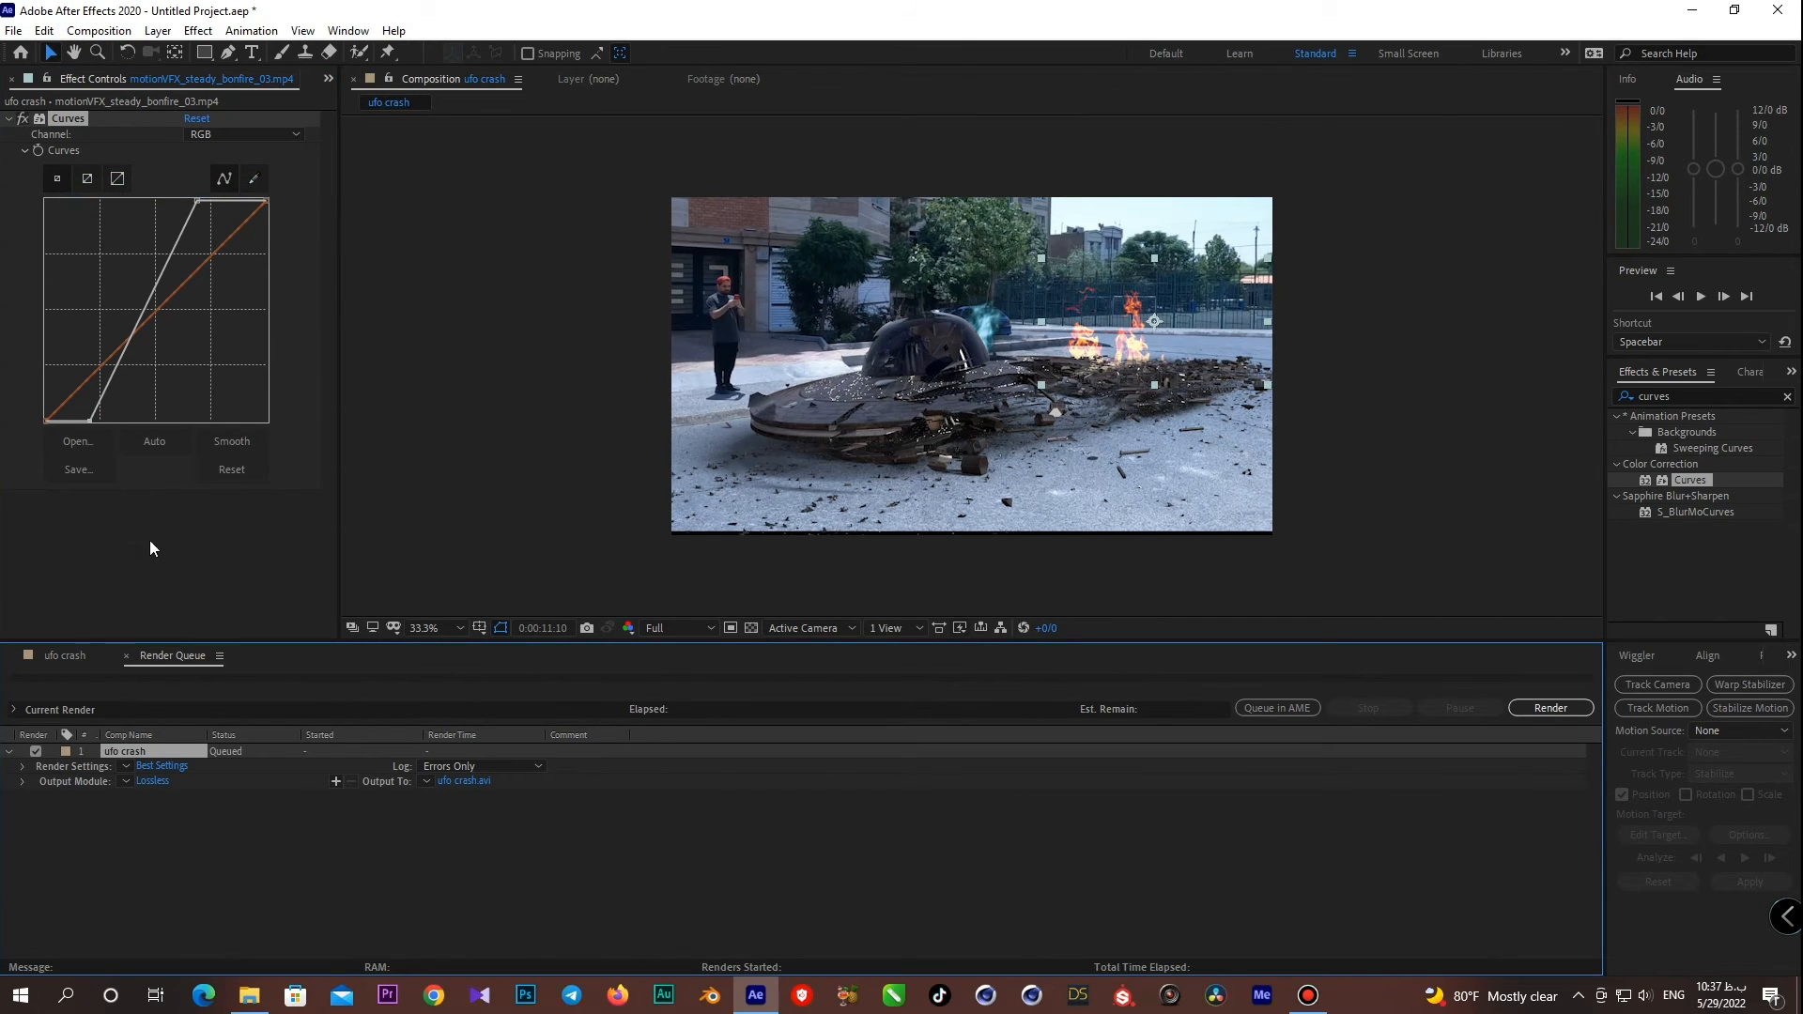
{"action": "left_click", "coordinate": [149, 782]}
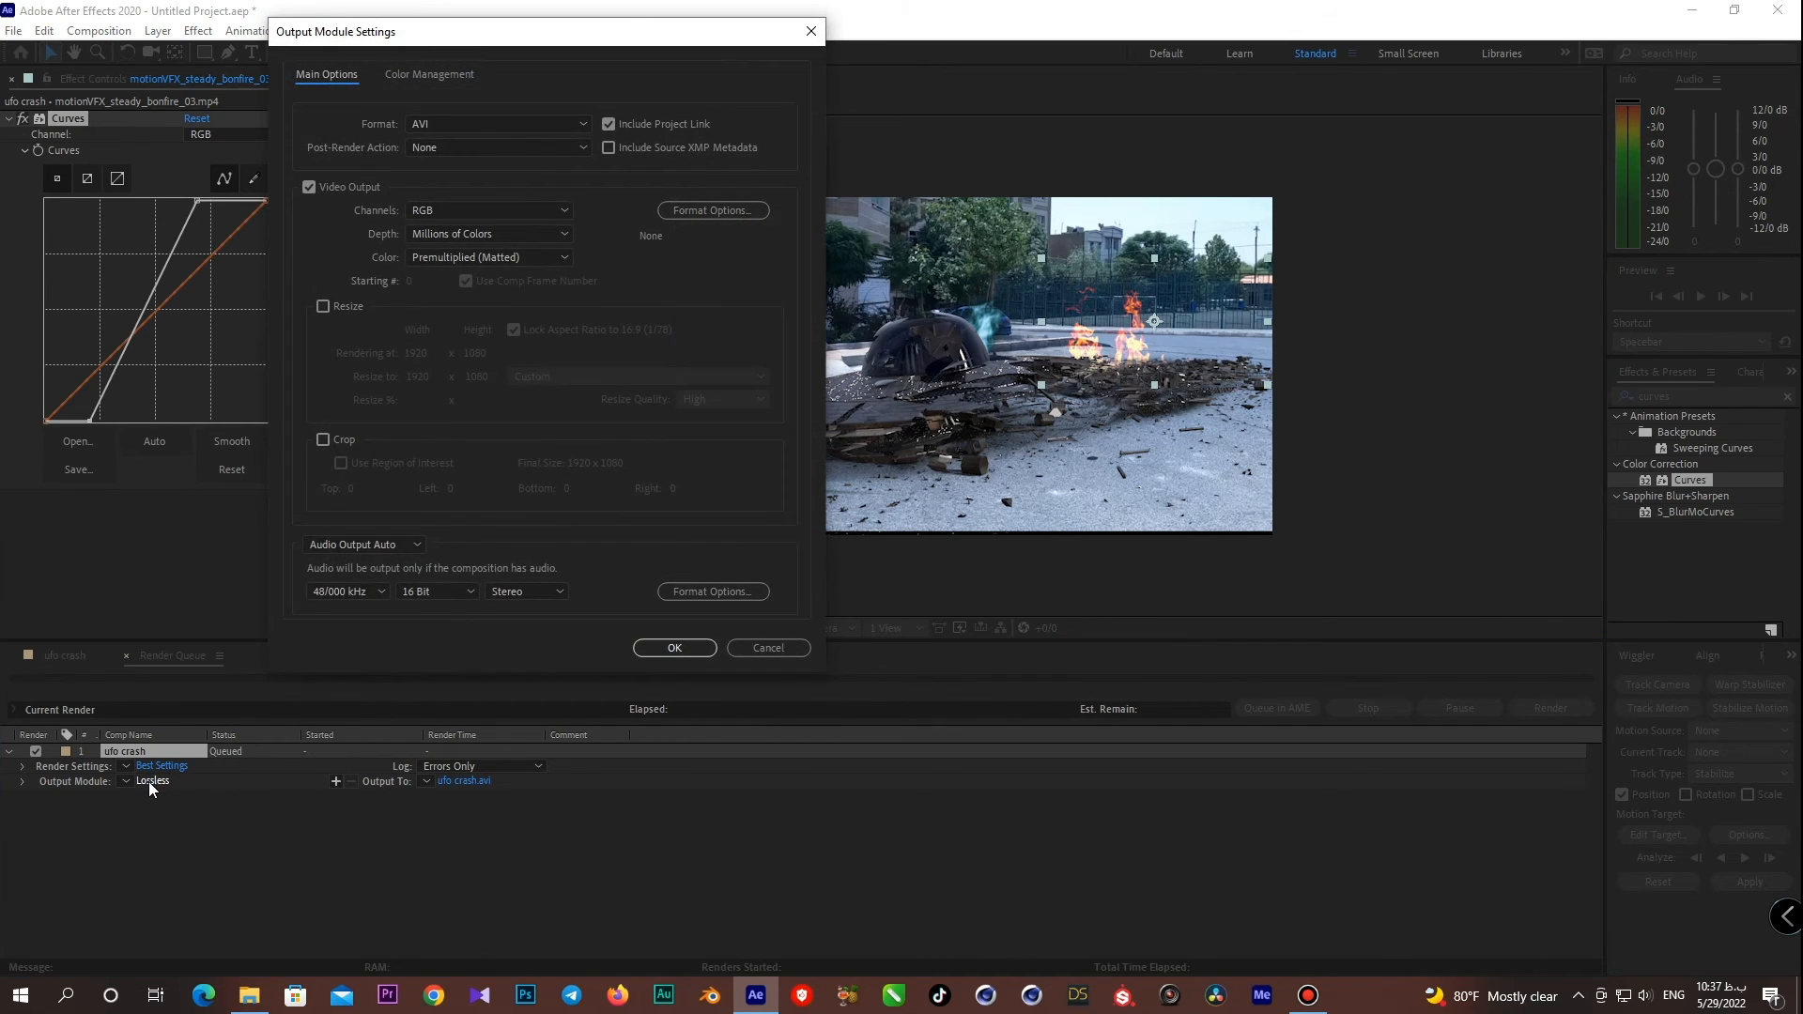
{"action": "left_click", "coordinate": [457, 120]}
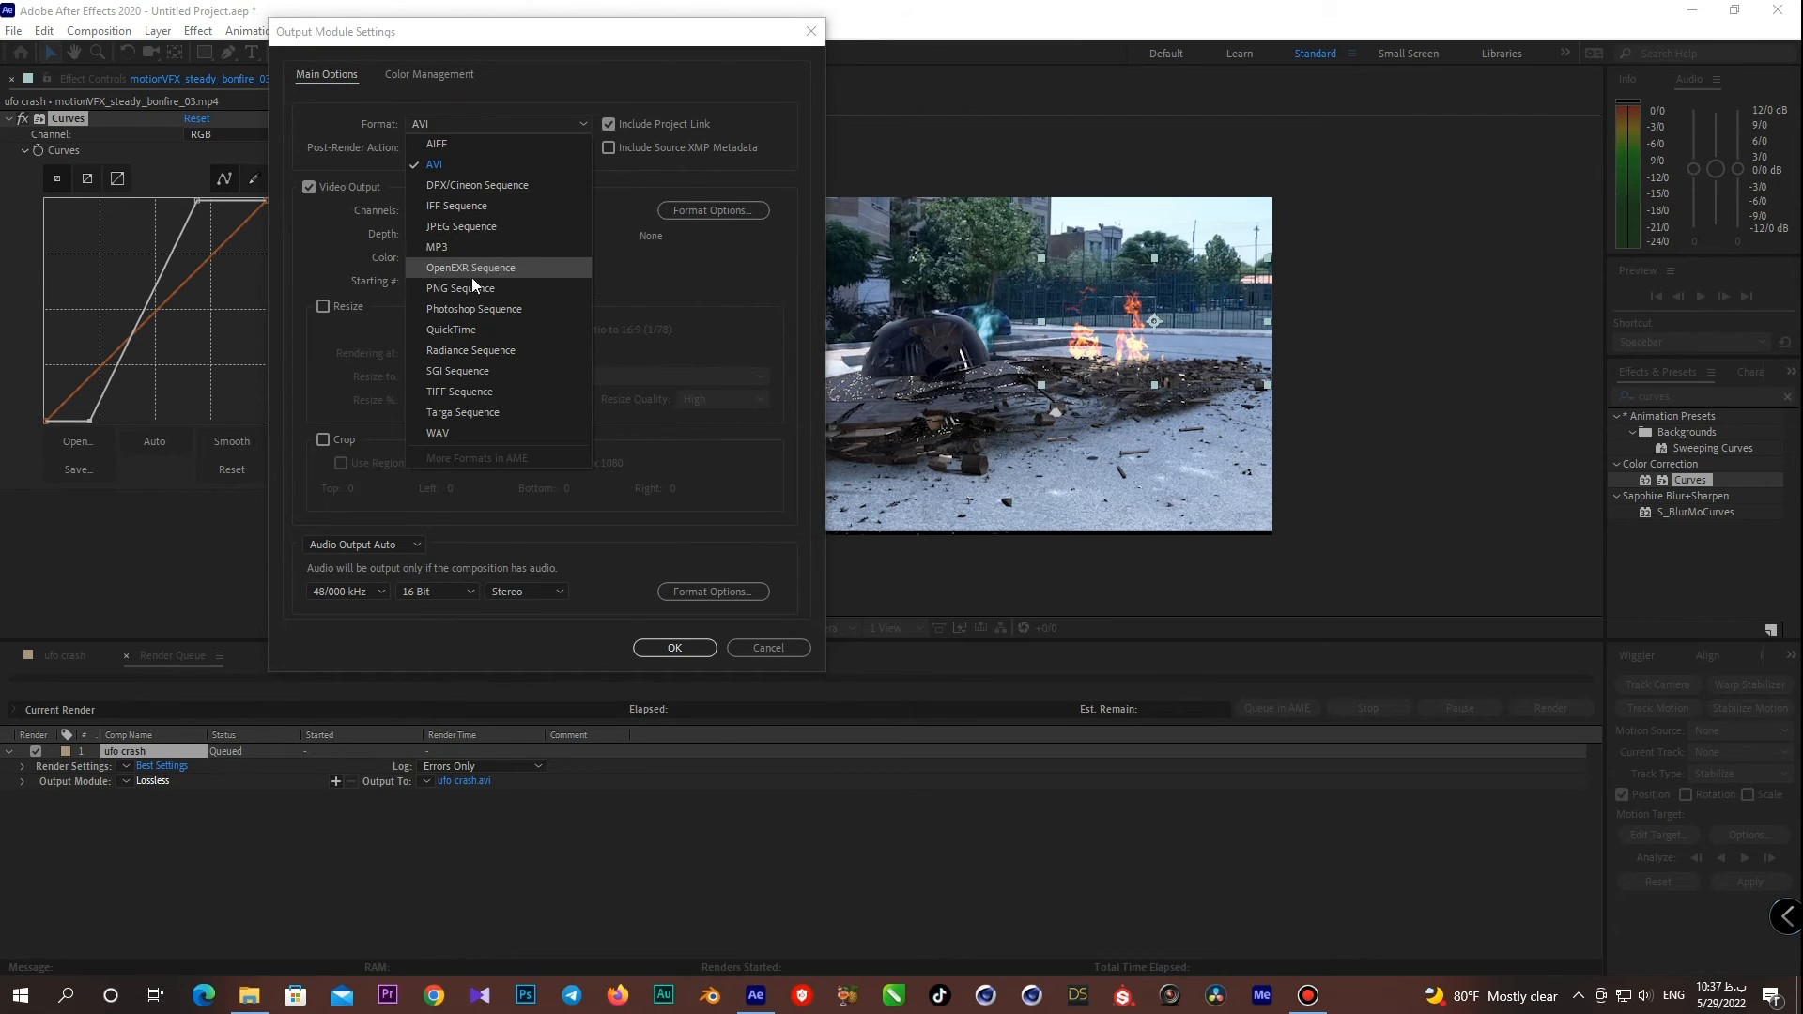
{"action": "left_click", "coordinate": [473, 330]}
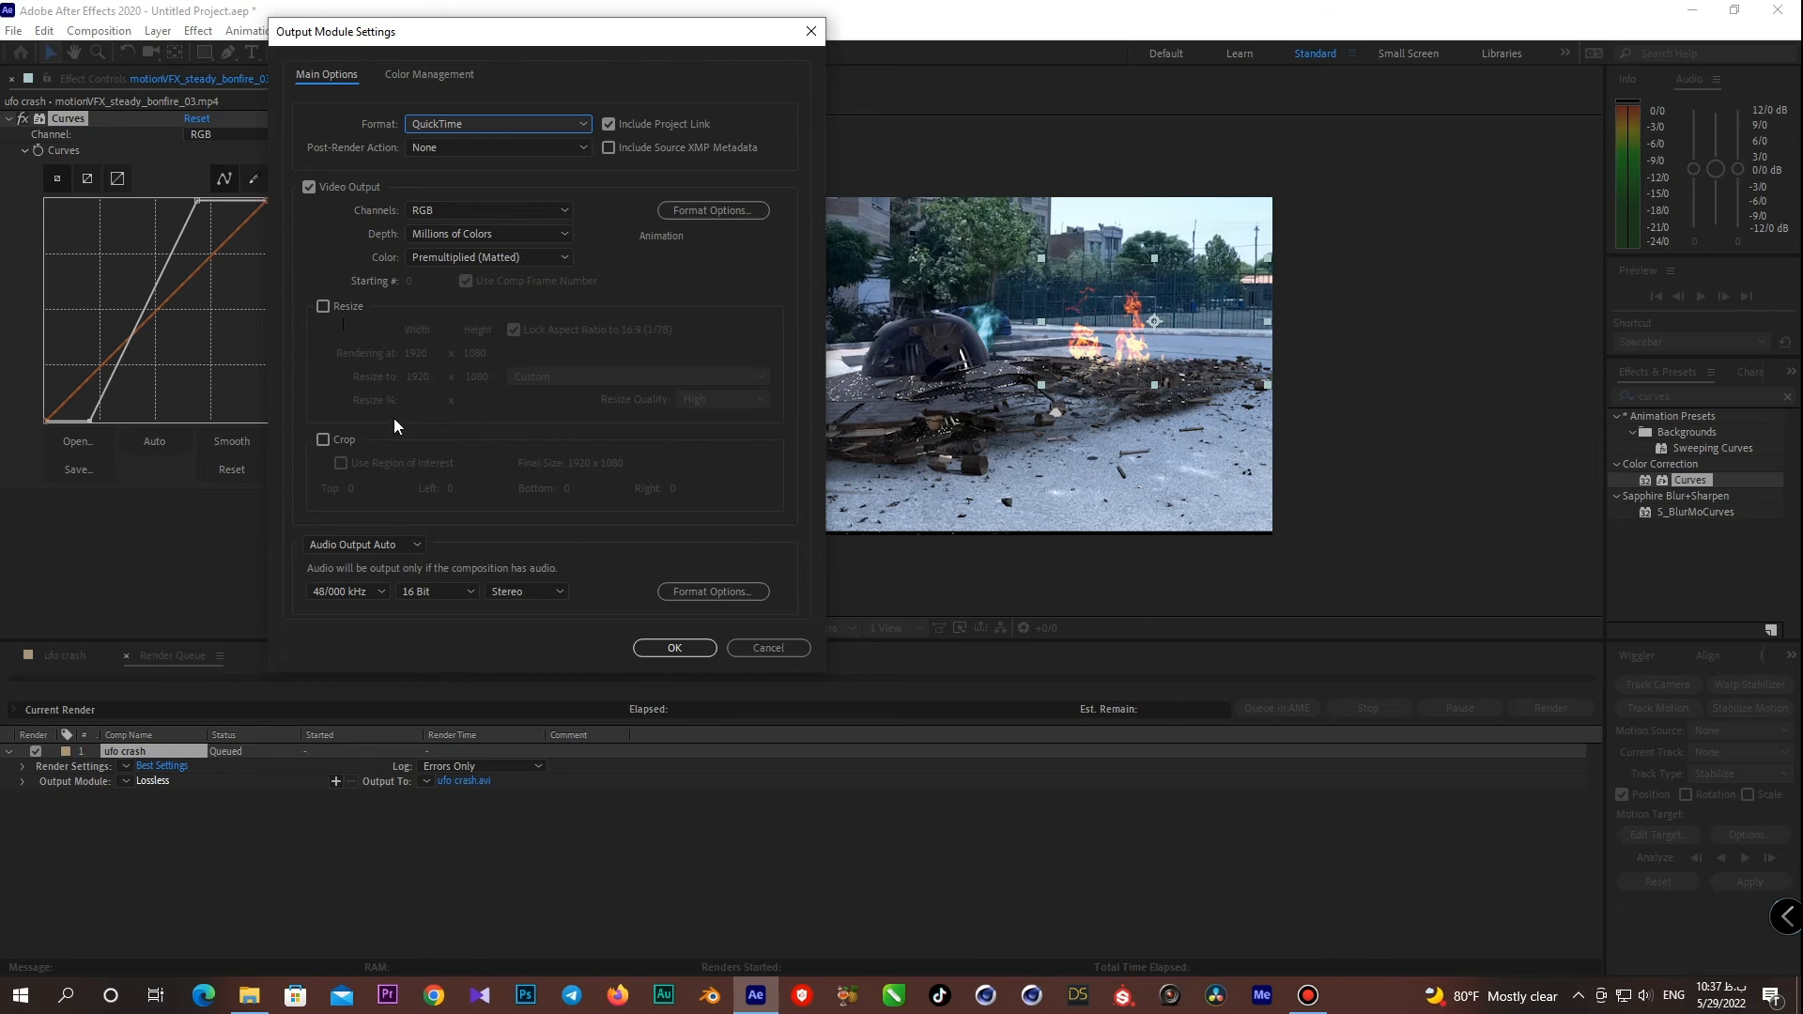
{"action": "left_click", "coordinate": [672, 647]}
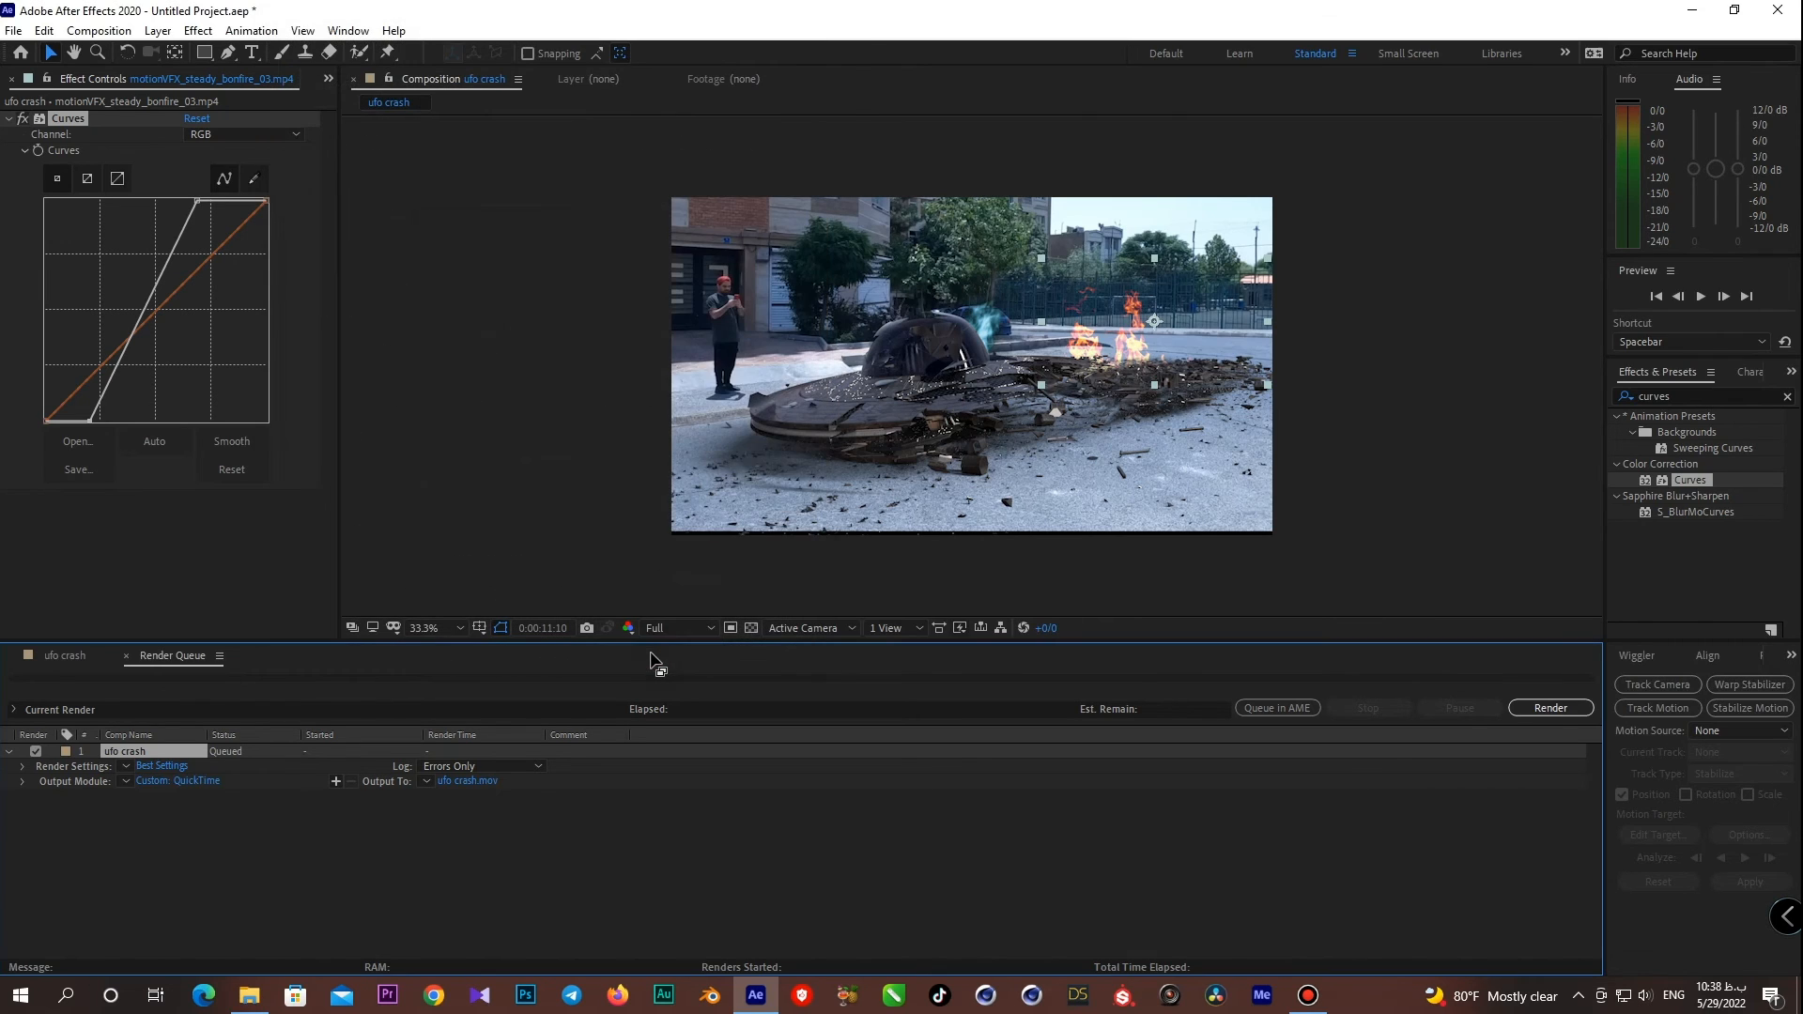
- Set the output to ufo crash.mov in the ufo crash folder on the Desktop and render it
{"action": "left_click", "coordinate": [460, 781]}
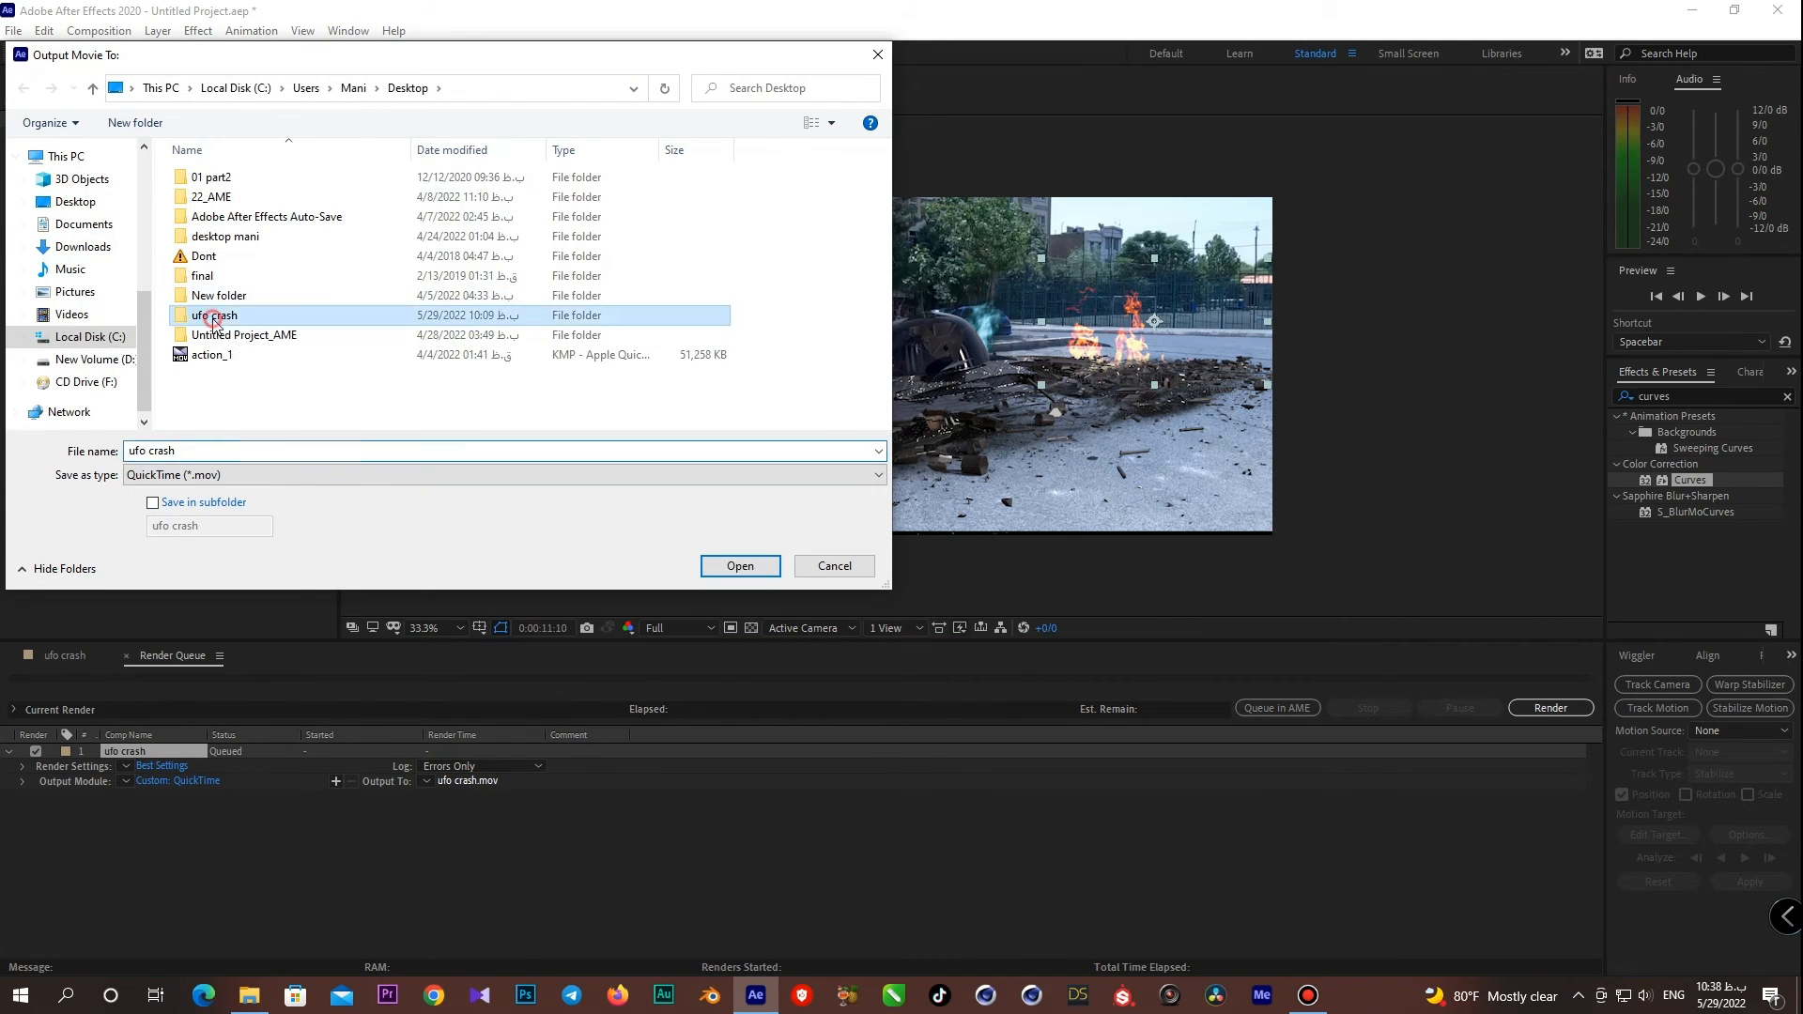
{"action": "double_click", "coordinate": [282, 315]}
{"action": "left_click", "coordinate": [740, 565]}
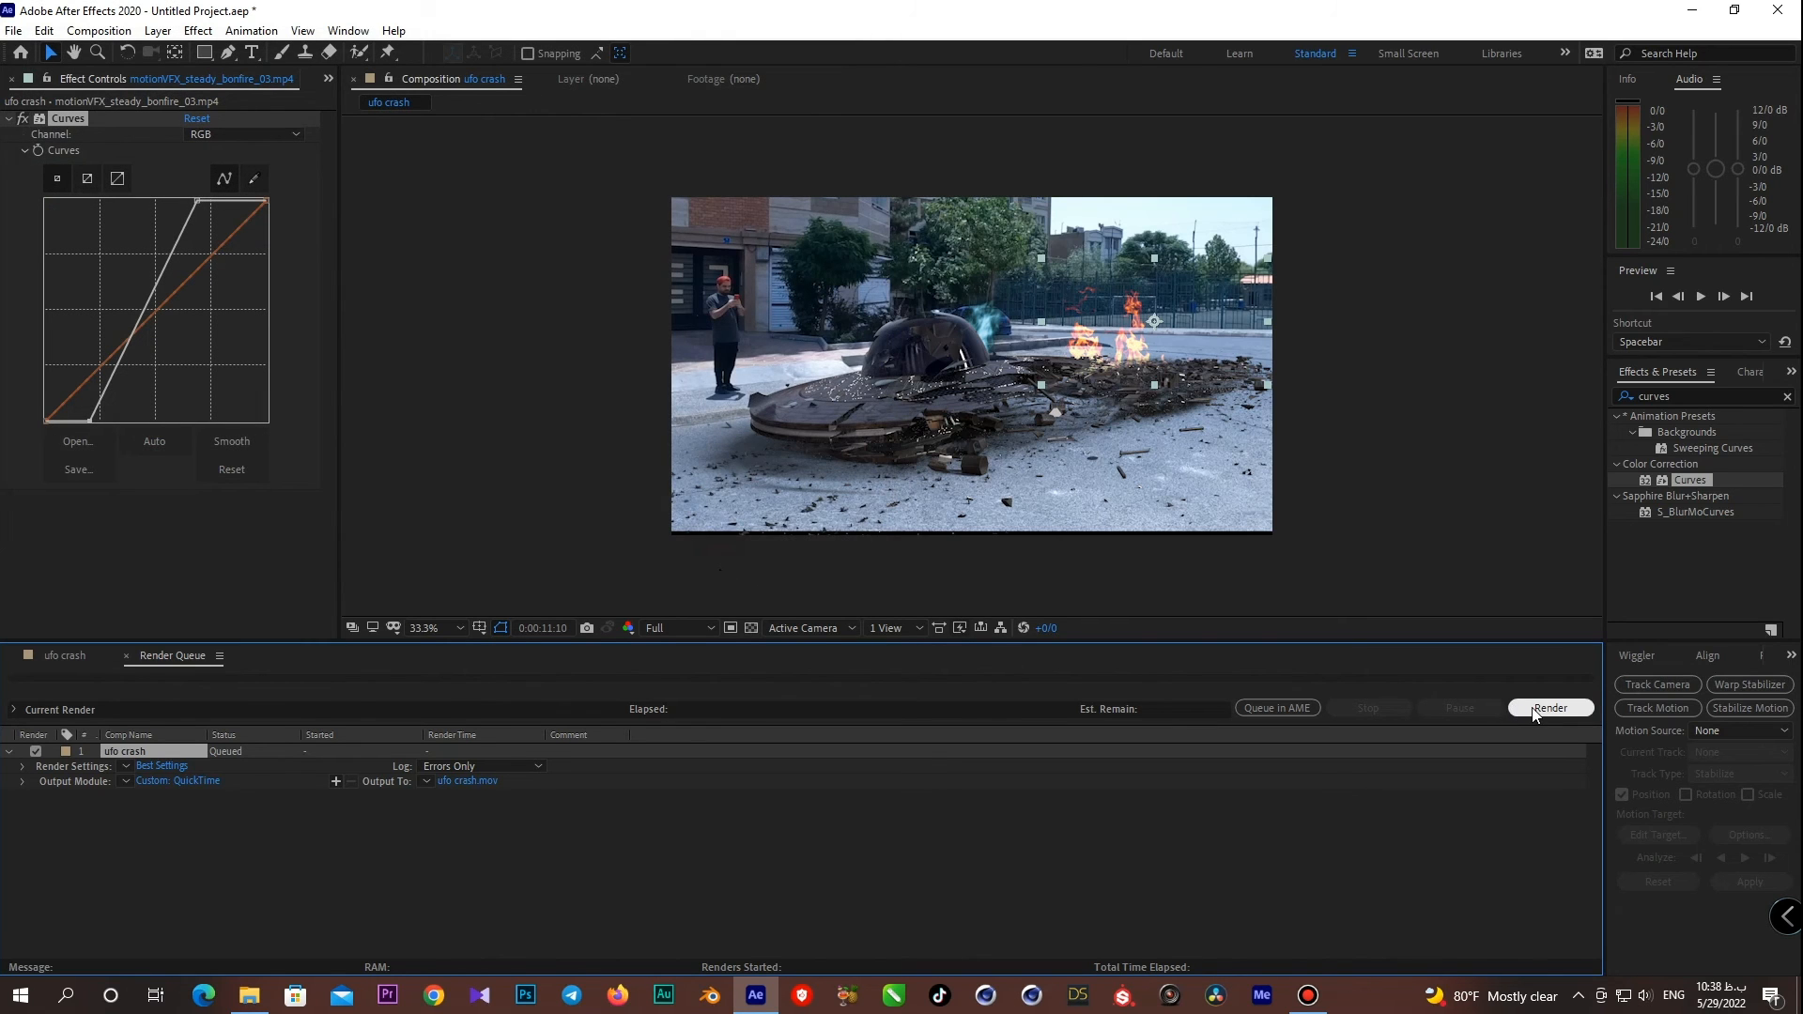
{"action": "left_click", "coordinate": [1534, 711]}
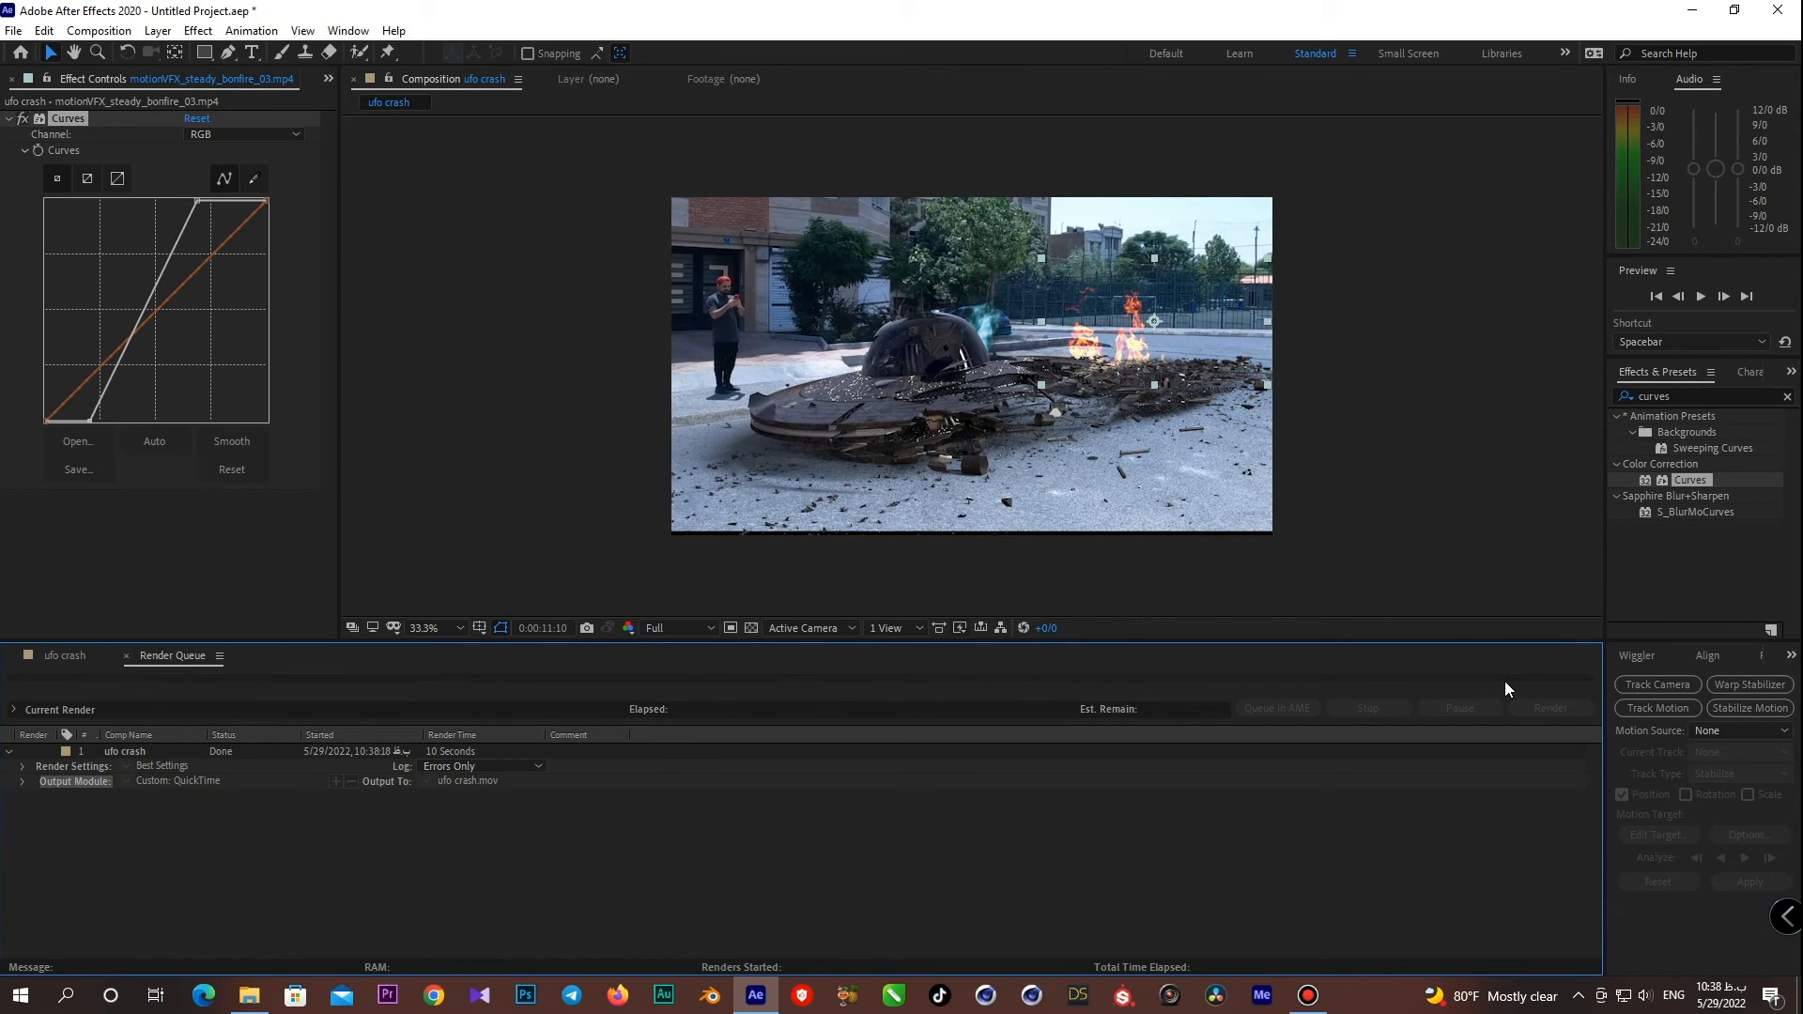
- Switch to File Explorer and open the rendered ufo crash movie for playback
{"action": "left_click", "coordinate": [249, 996]}
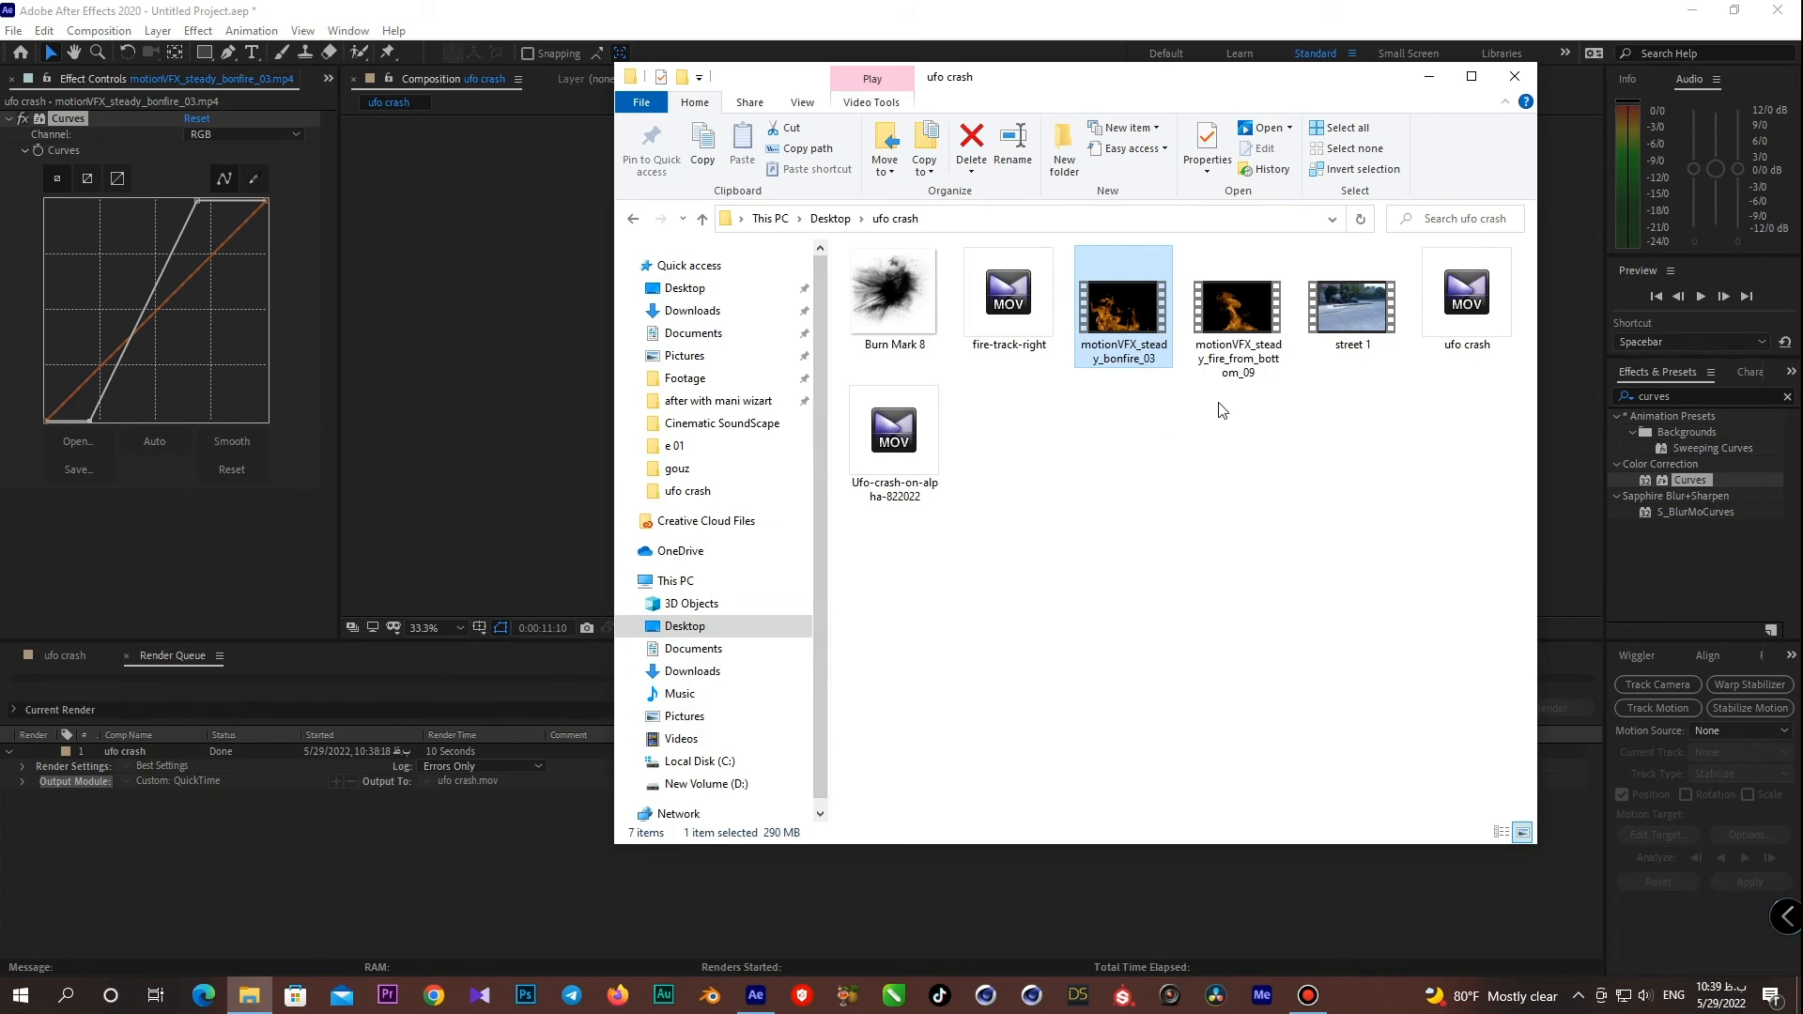
{"action": "double_click", "coordinate": [1467, 298]}
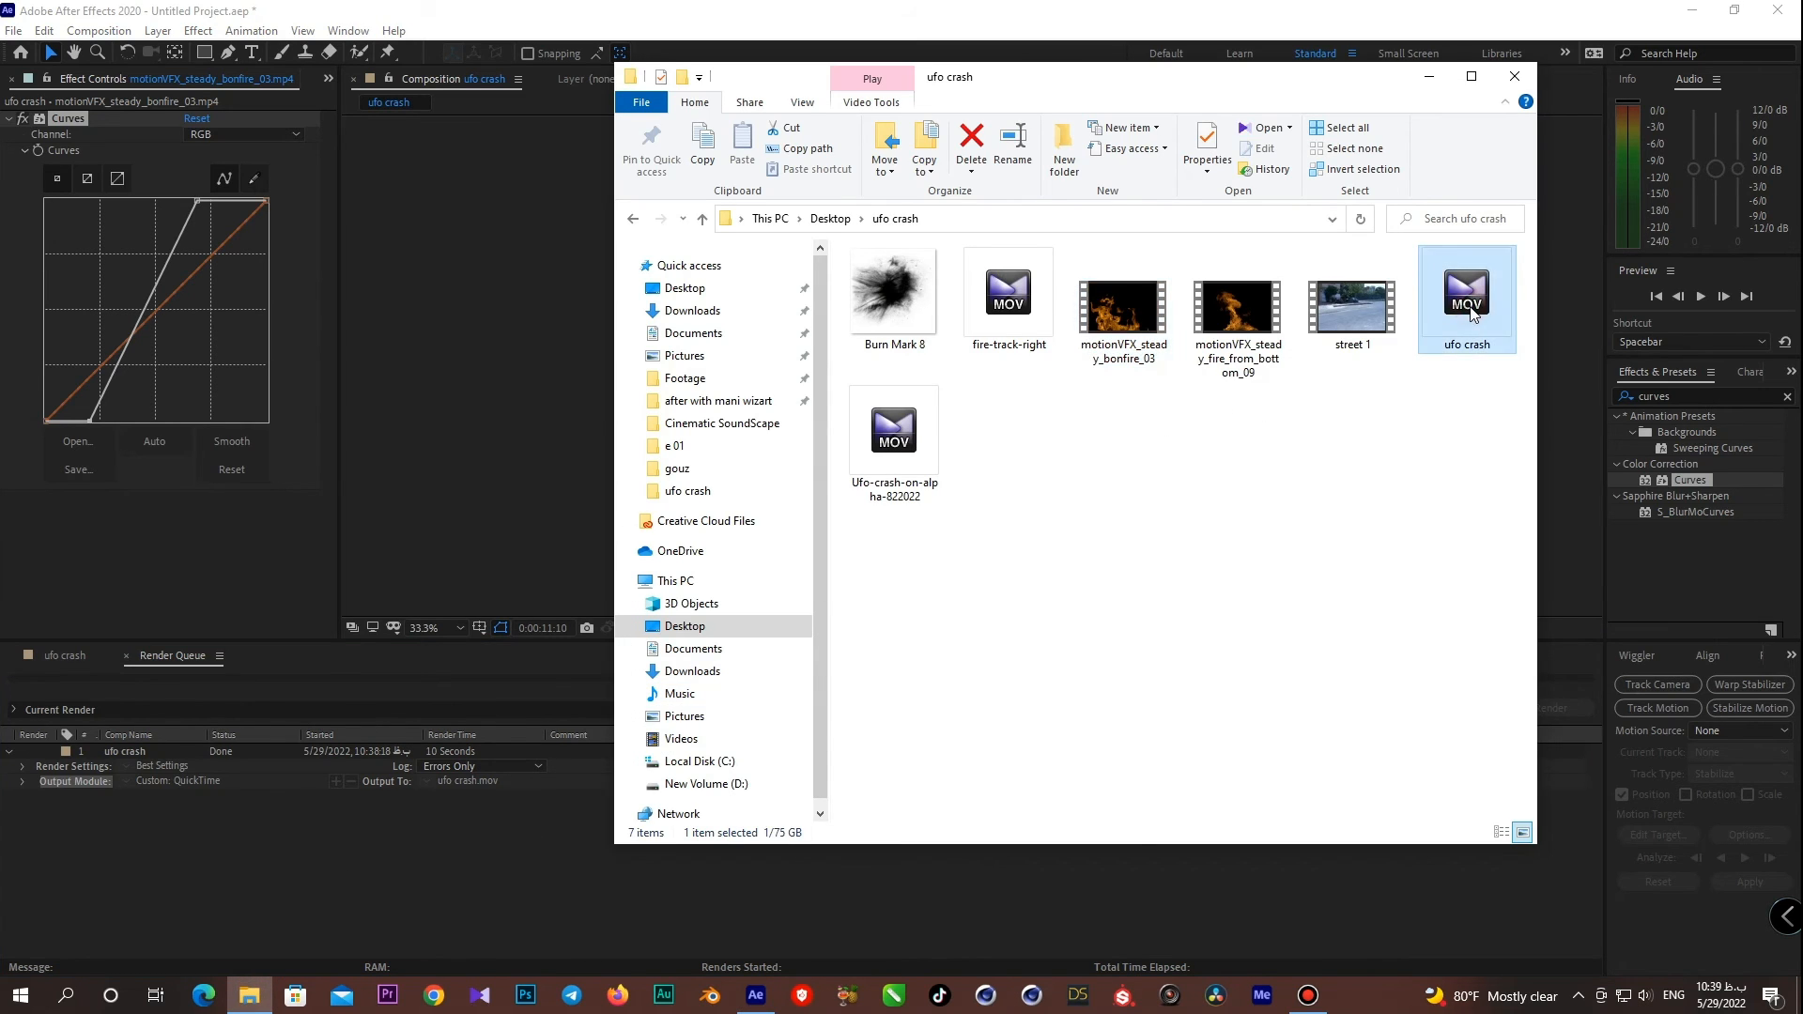